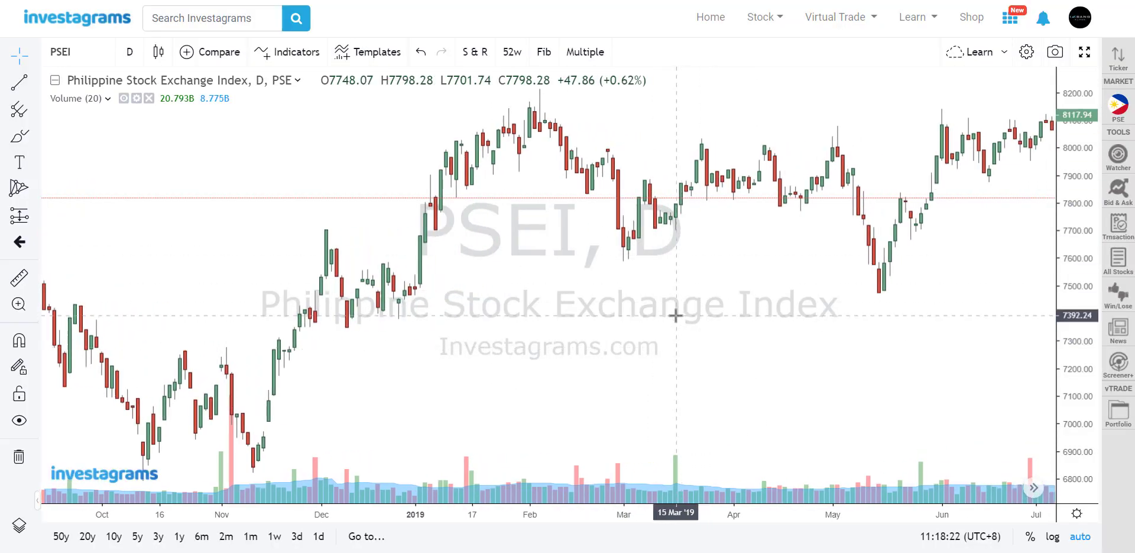
Step: Overlay a 9-period Moving Average (close) on the PSEI daily chart, found by searching 'moving'
left_click_drag(815, 349, 793, 347)
scroll(780, 340, "left", 3)
scroll(496, 367, "left", 3)
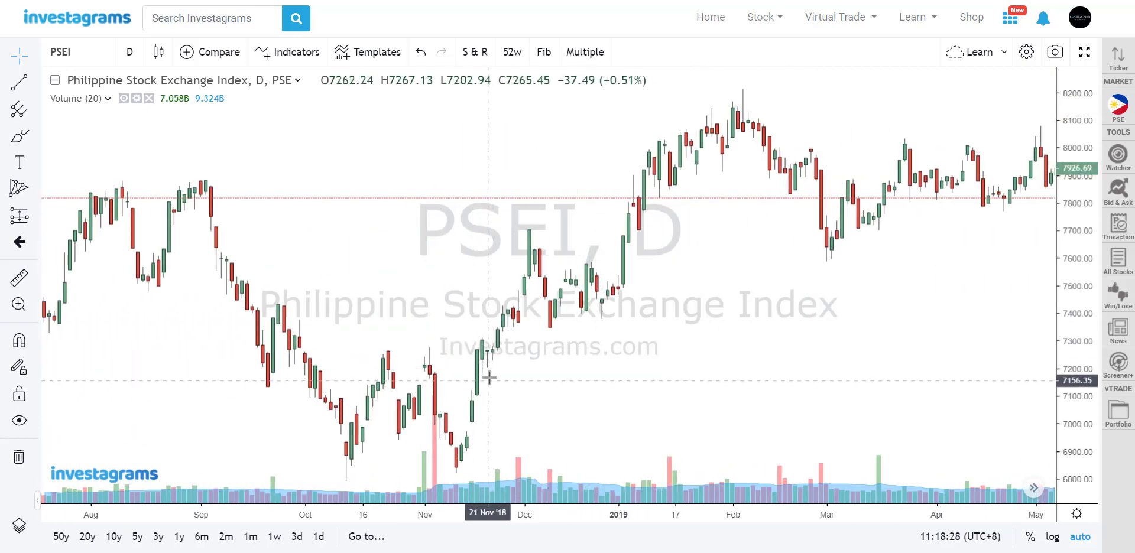
scroll(497, 425, "up", 2)
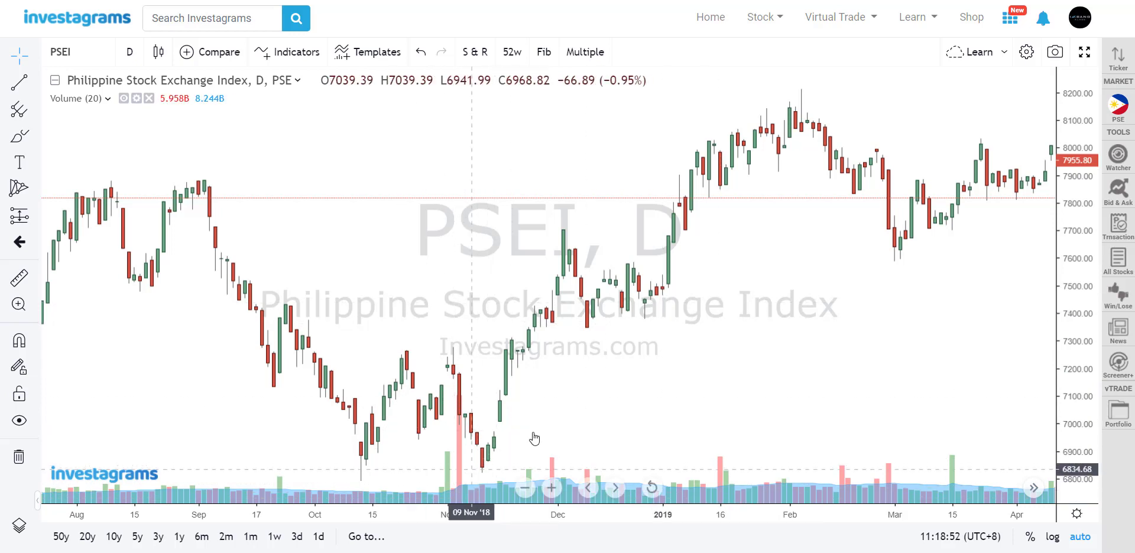
scroll(656, 407, "up", 3)
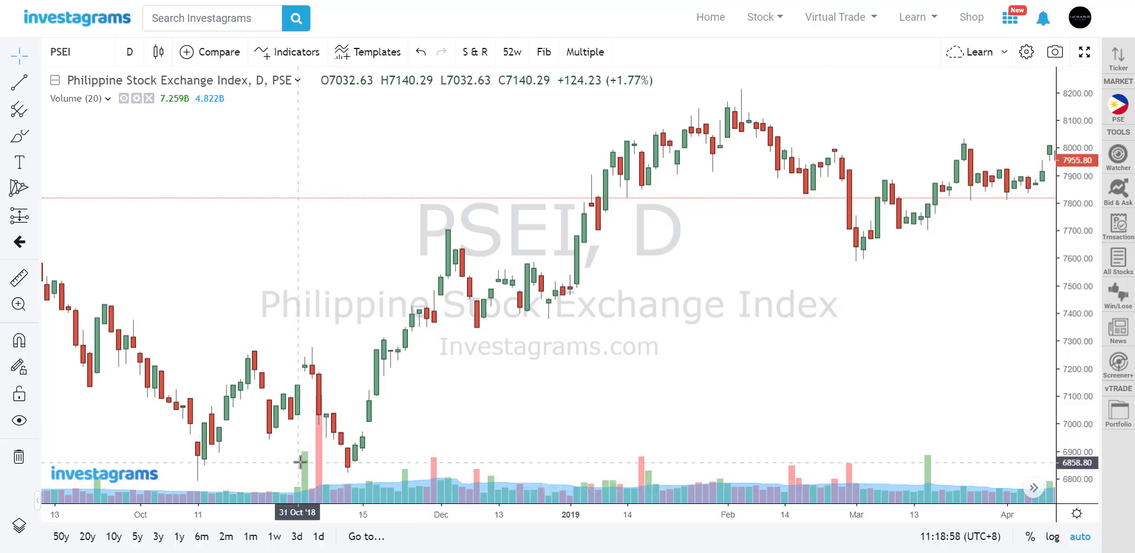
scroll(304, 466, "down", 1)
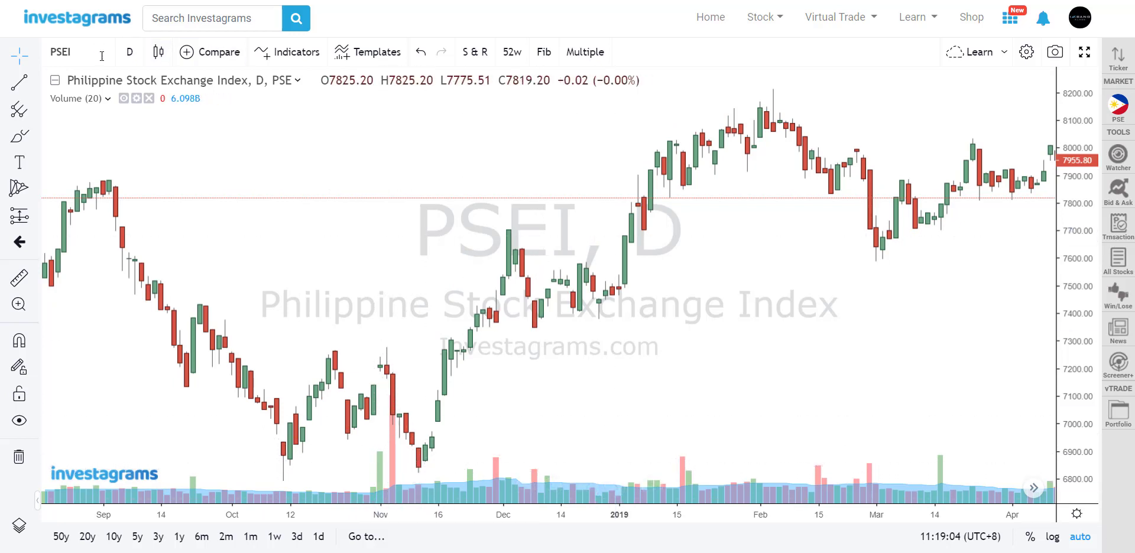
scroll(435, 174, "down", 3)
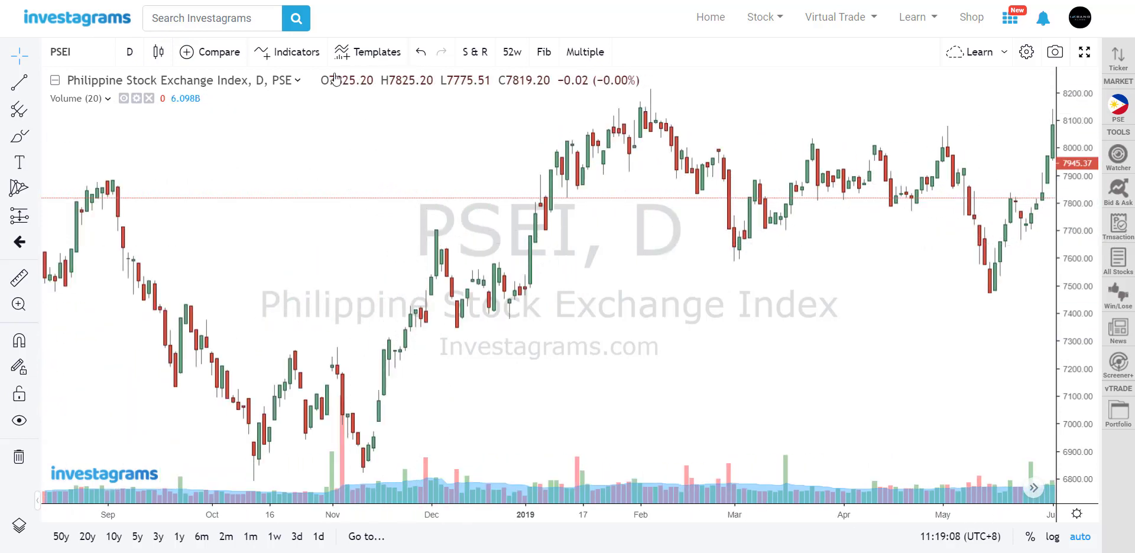
right_click(383, 152)
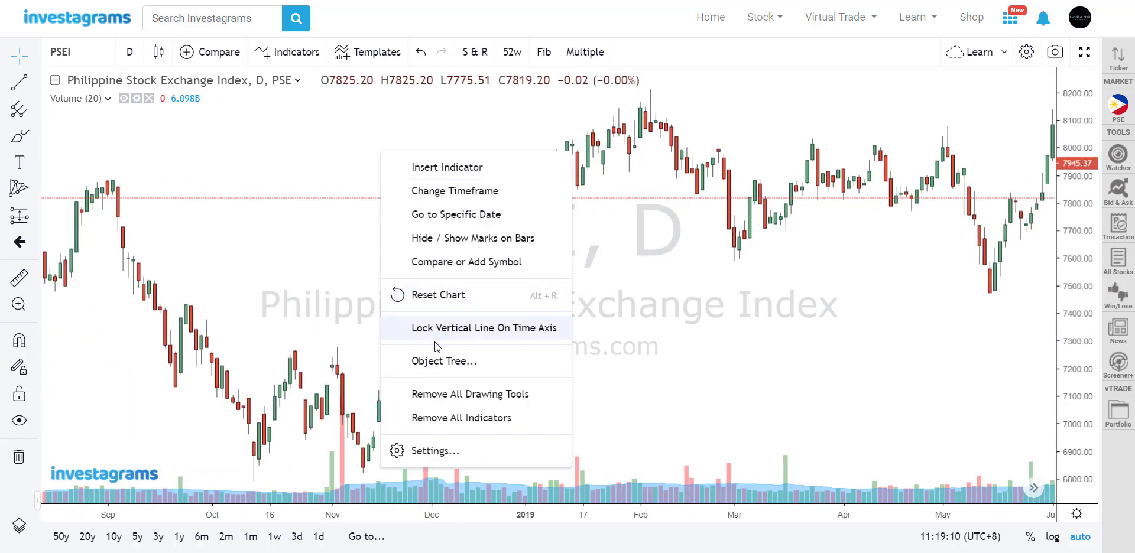
left_click(431, 173)
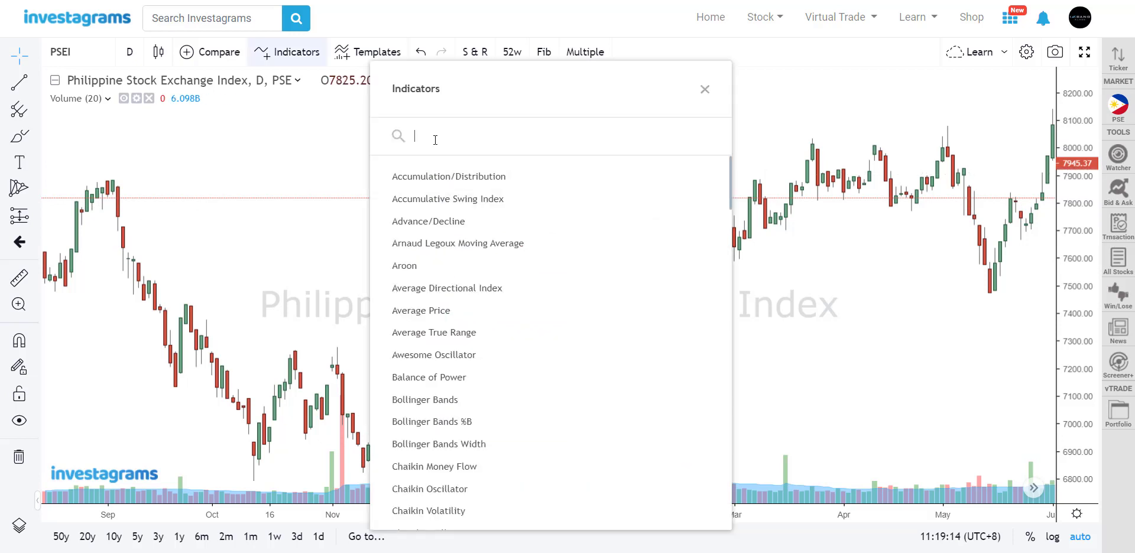
type("moving")
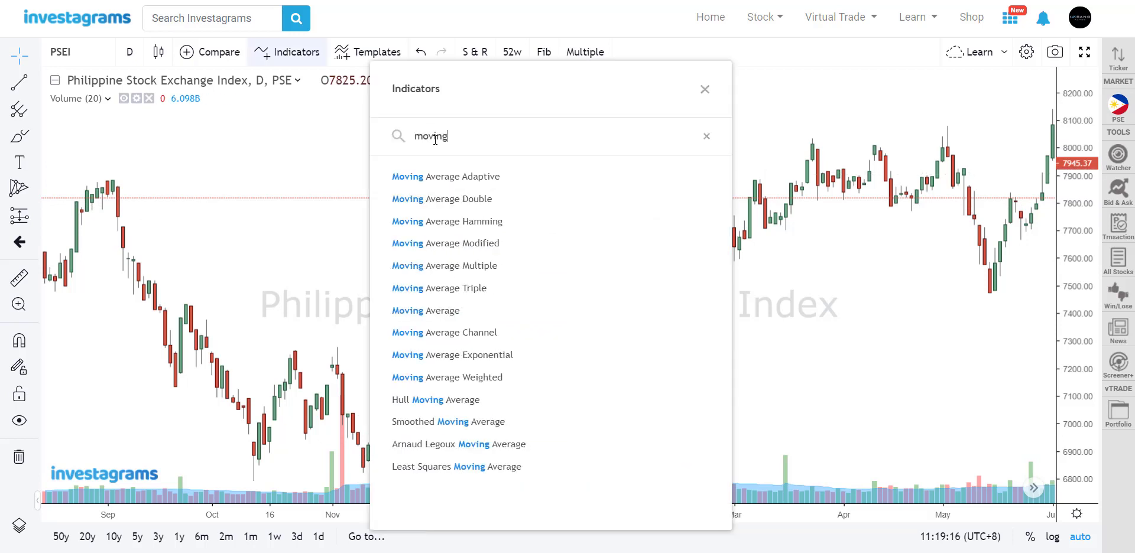
left_click(425, 313)
left_click(706, 93)
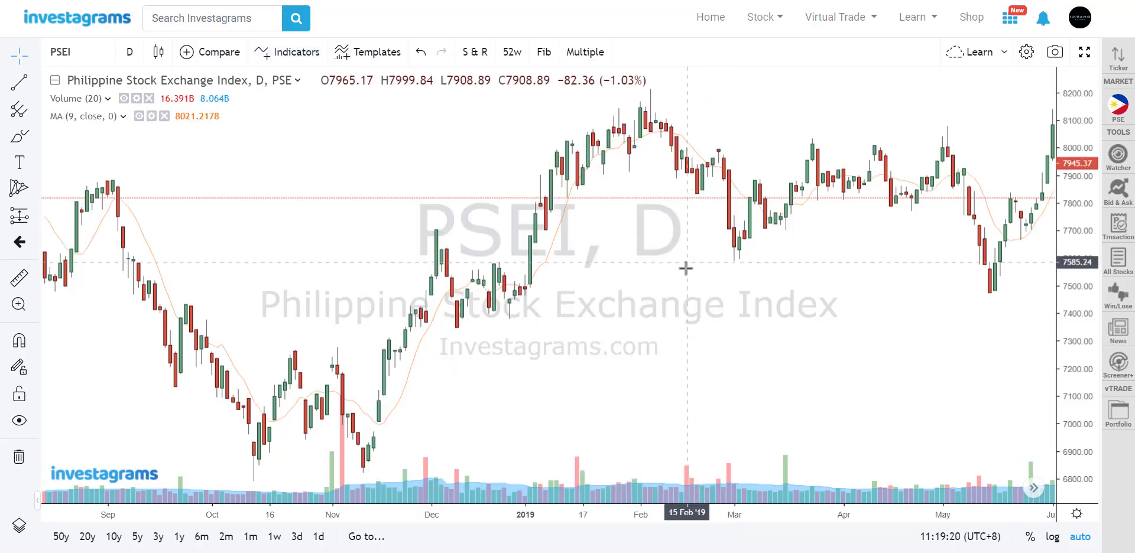
scroll(743, 322, "up", 5)
left_click_drag(857, 309, 467, 314)
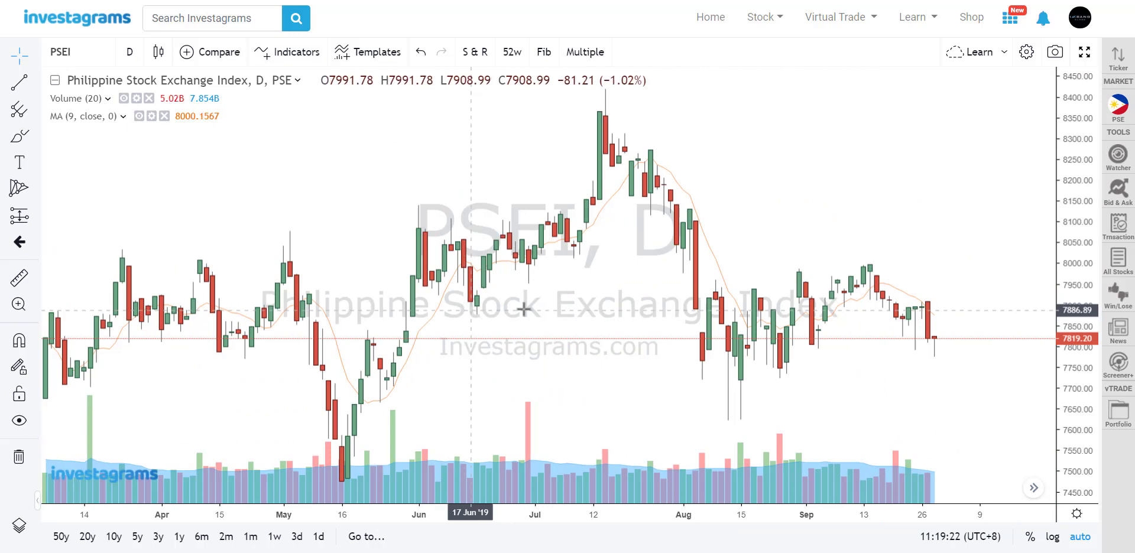
Step: Change the moving average's Length input from 9 to 50
left_click(152, 116)
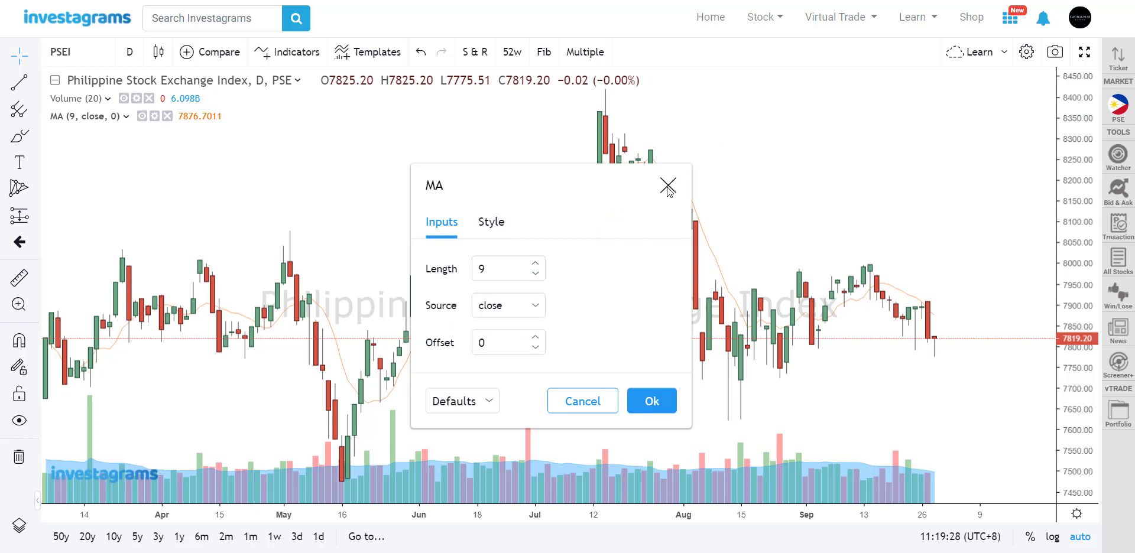
left_click_drag(525, 273, 448, 269)
type("50")
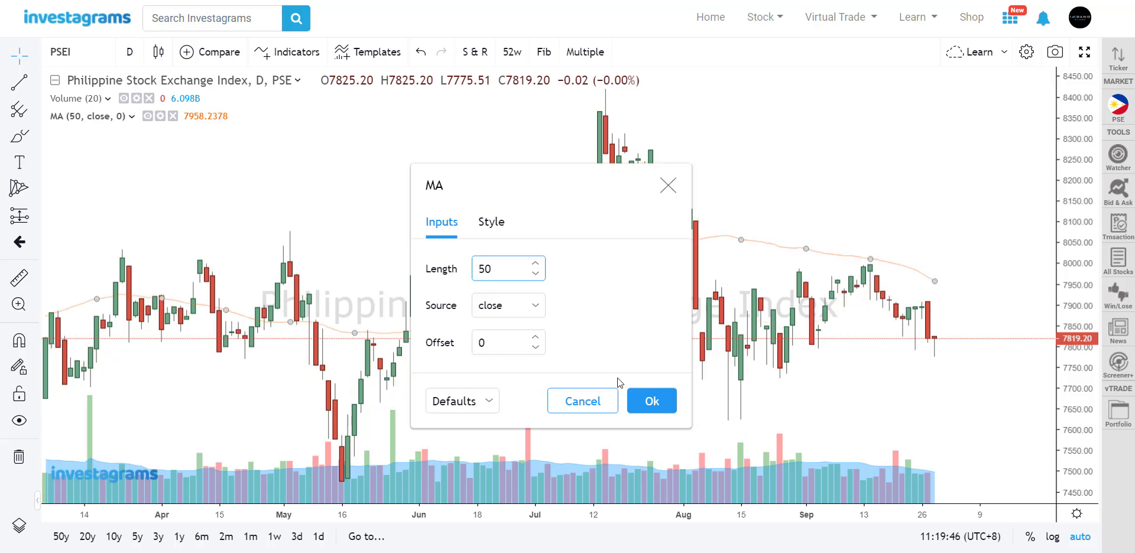
left_click(492, 222)
left_click(442, 223)
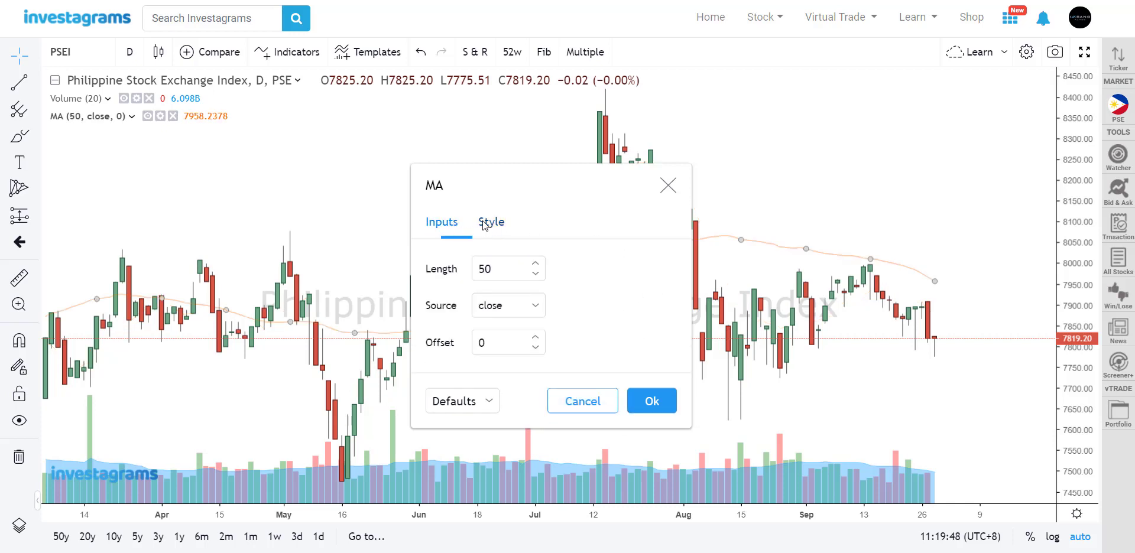
Step: Make the MA 50 line blue and set its plot style to Line With Breaks
left_click(492, 222)
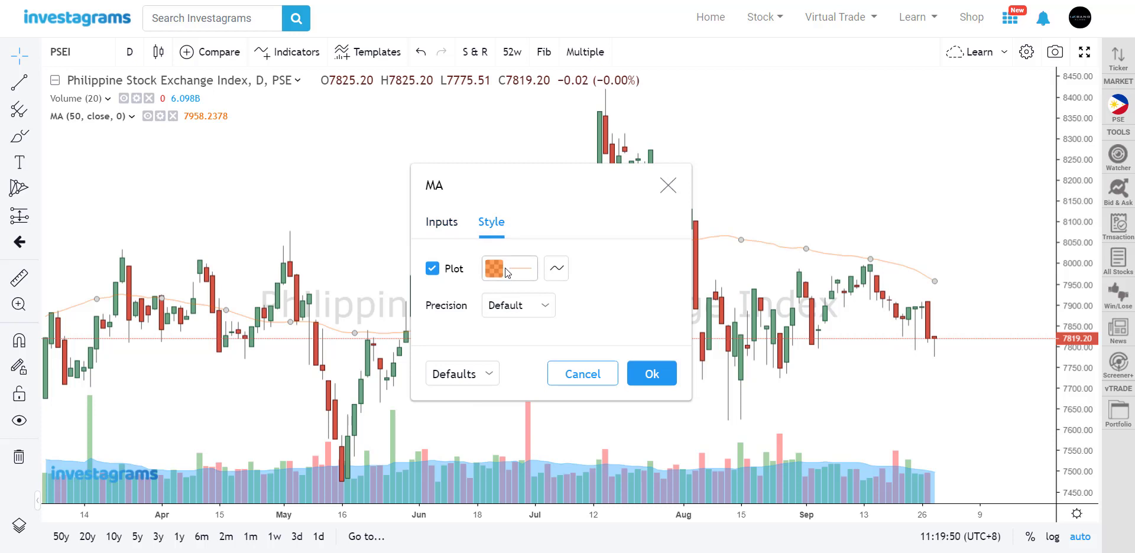
left_click(505, 267)
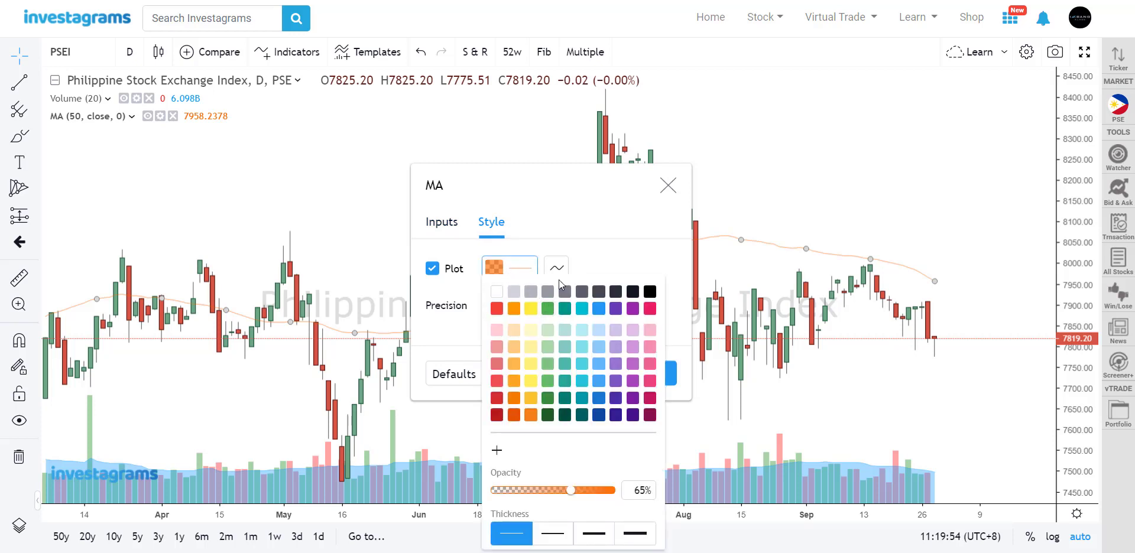
left_click(598, 308)
left_click(561, 272)
left_click(564, 273)
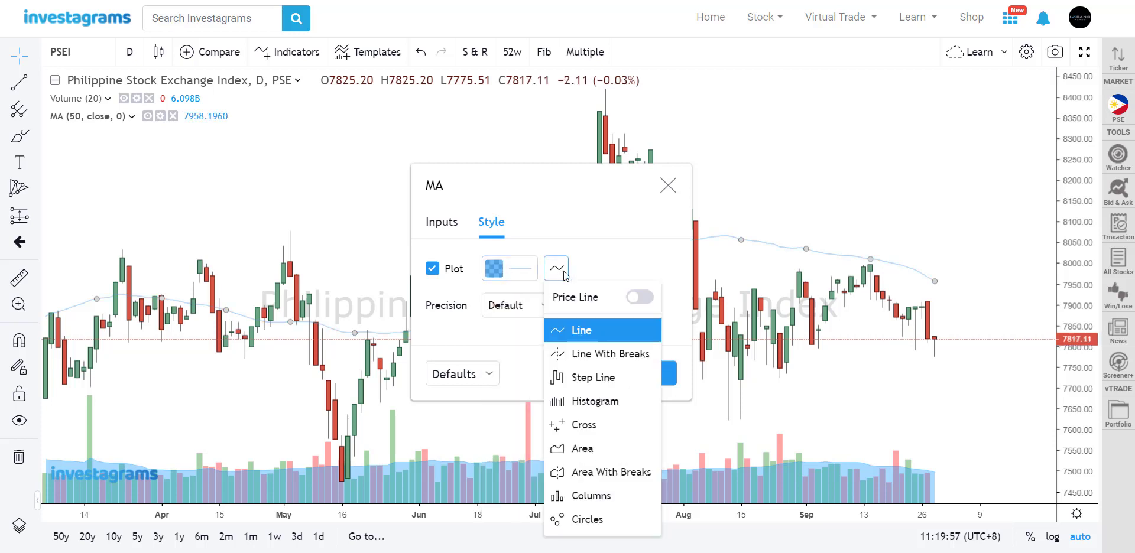
left_click(597, 355)
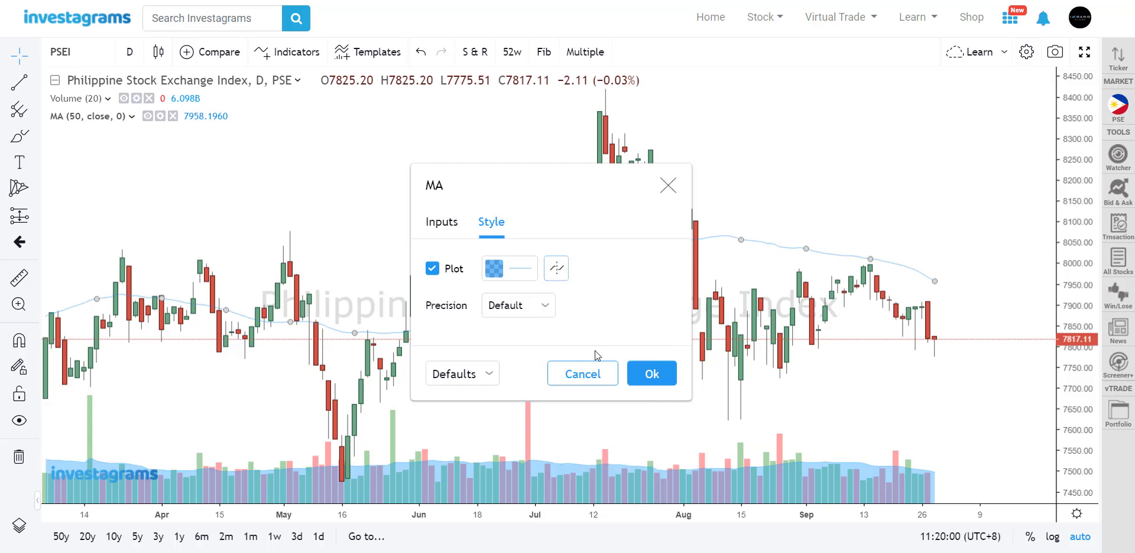
left_click(557, 275)
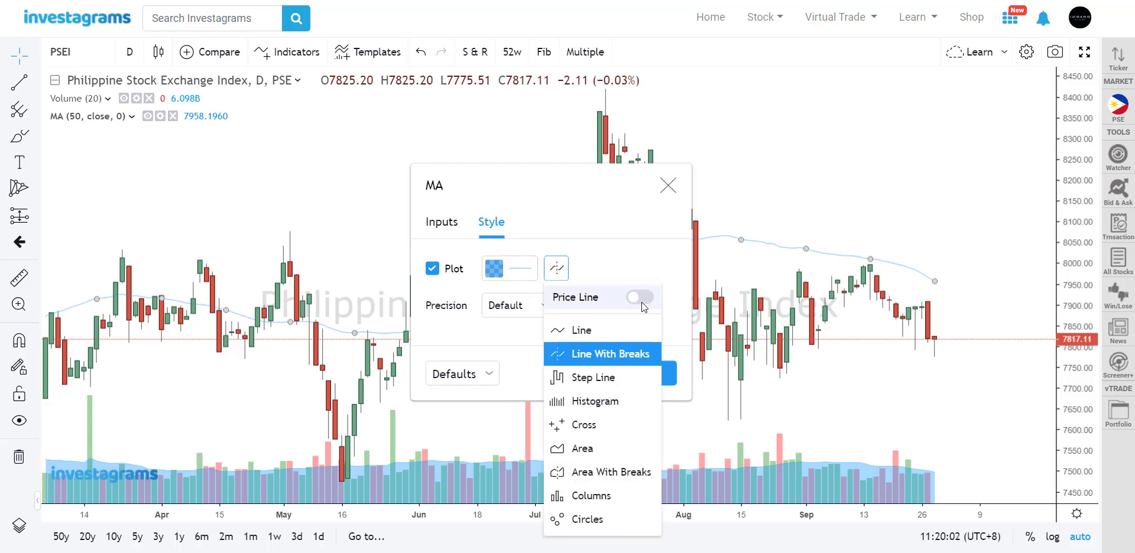
left_click(643, 270)
Step: Set the MA 50 line to 100% opacity and maximum thickness, then apply
left_click(513, 271)
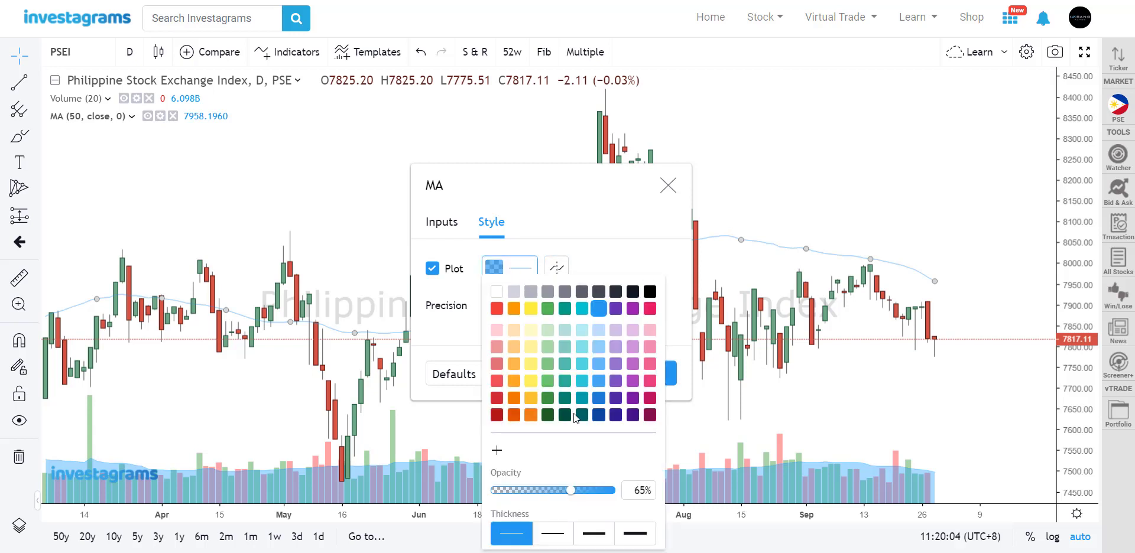
left_click_drag(576, 491, 615, 491)
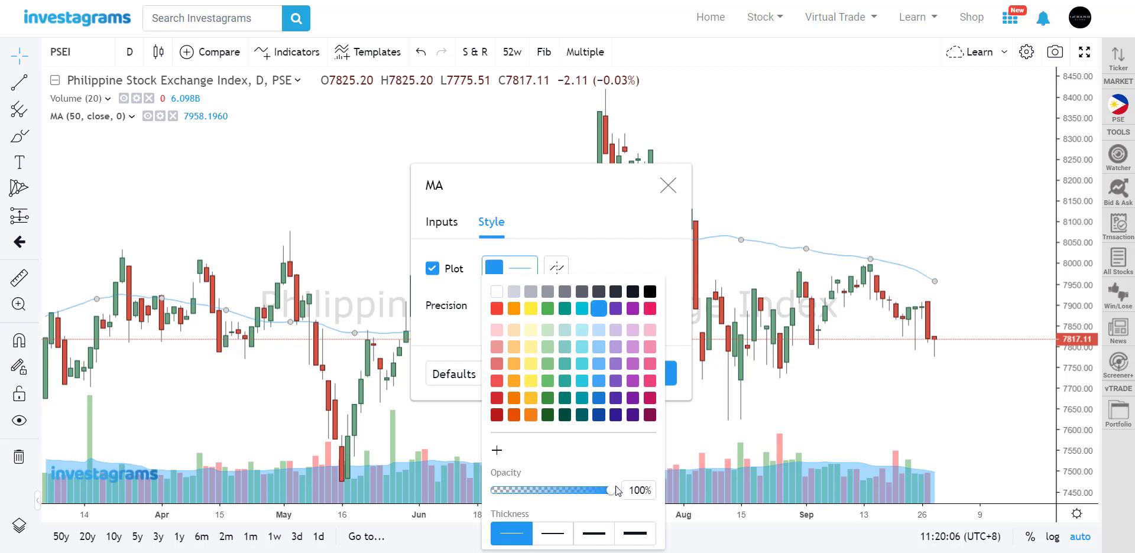
left_click(626, 539)
left_click(611, 259)
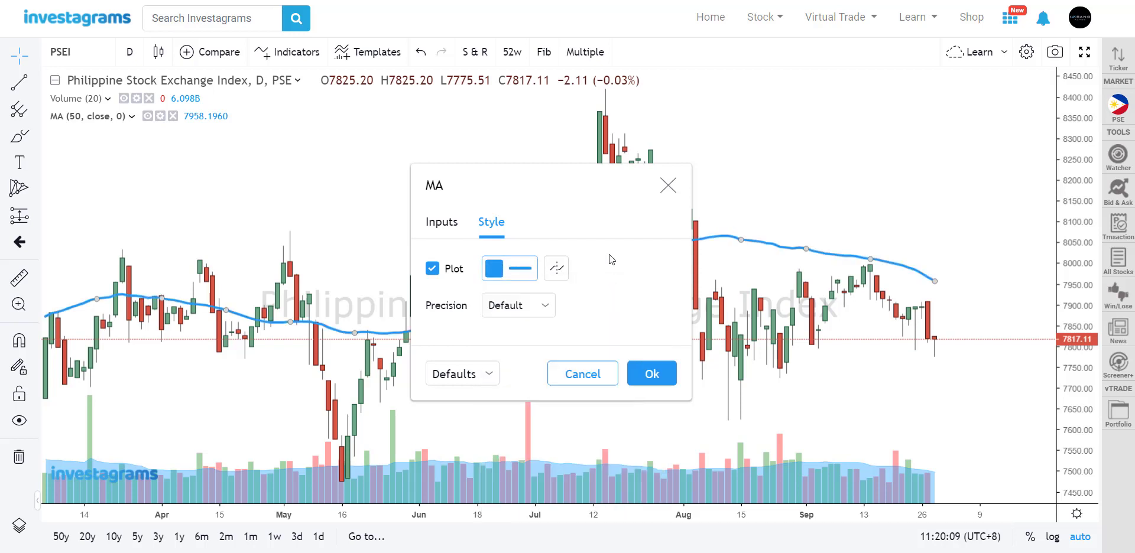
left_click(652, 374)
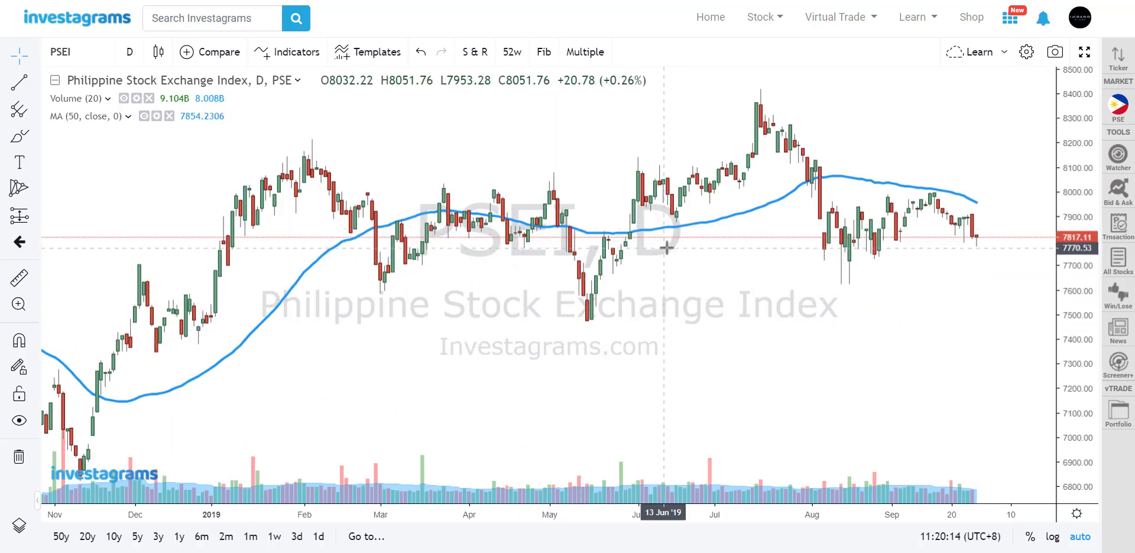
left_click_drag(528, 328, 576, 326)
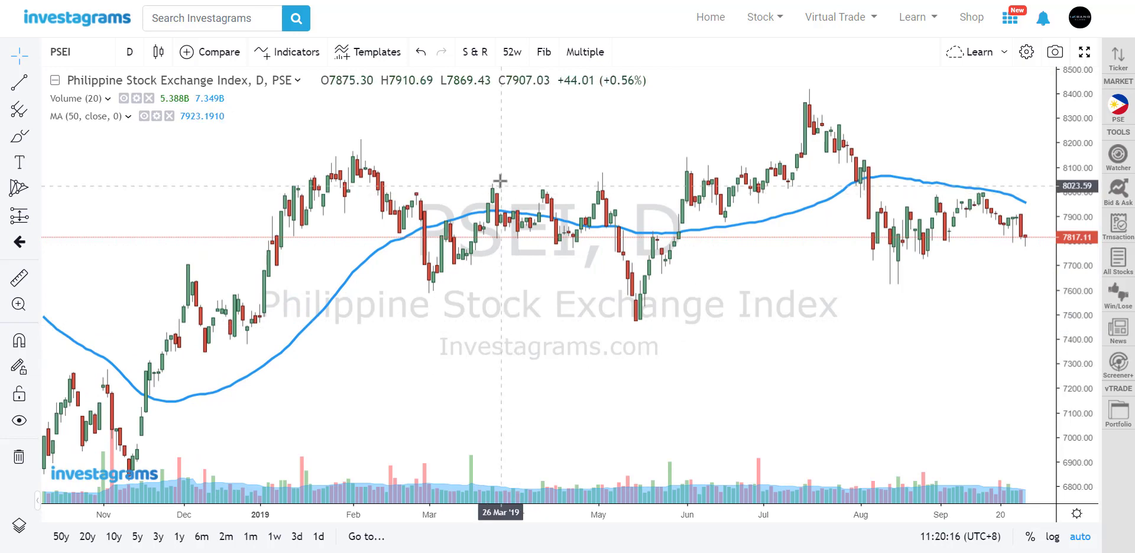
Step: Add the MACD (12, 26, close, 9) indicator as its own pane below the price chart
right_click(584, 145)
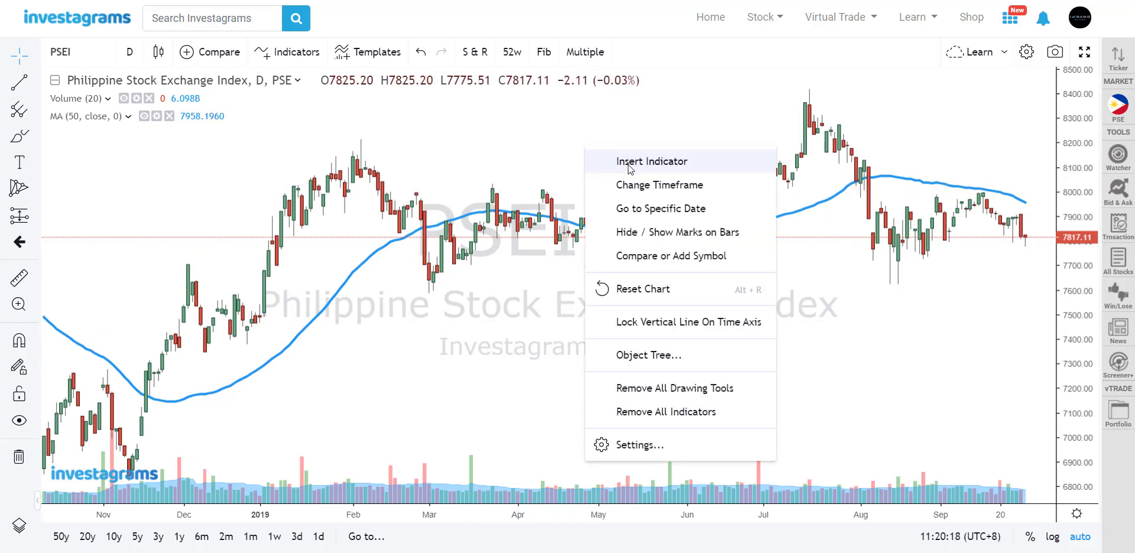
left_click(615, 162)
scroll(577, 316, "down", 3)
scroll(579, 319, "down", 10)
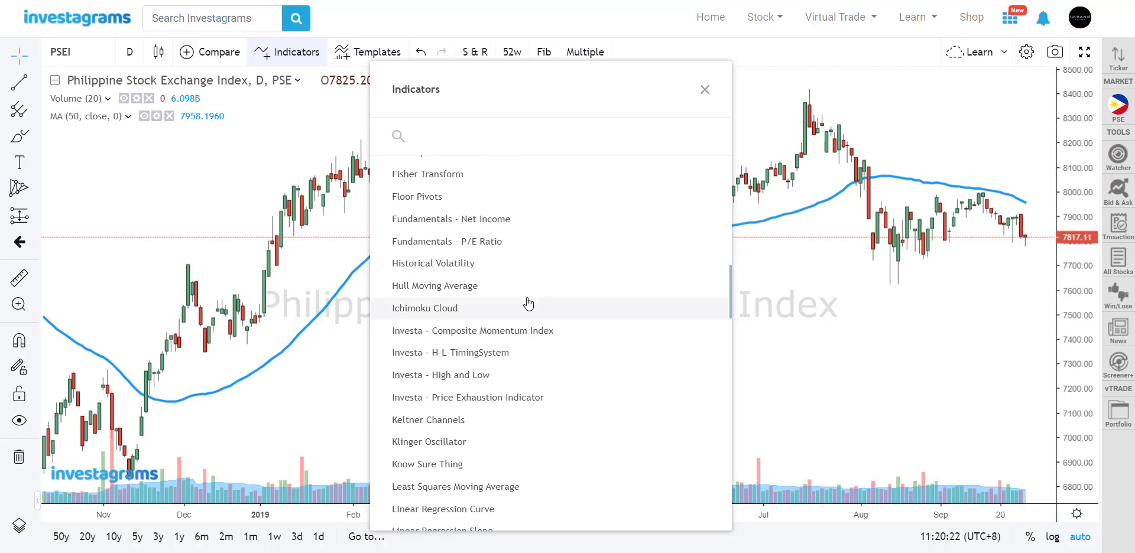
scroll(527, 301, "down", 8)
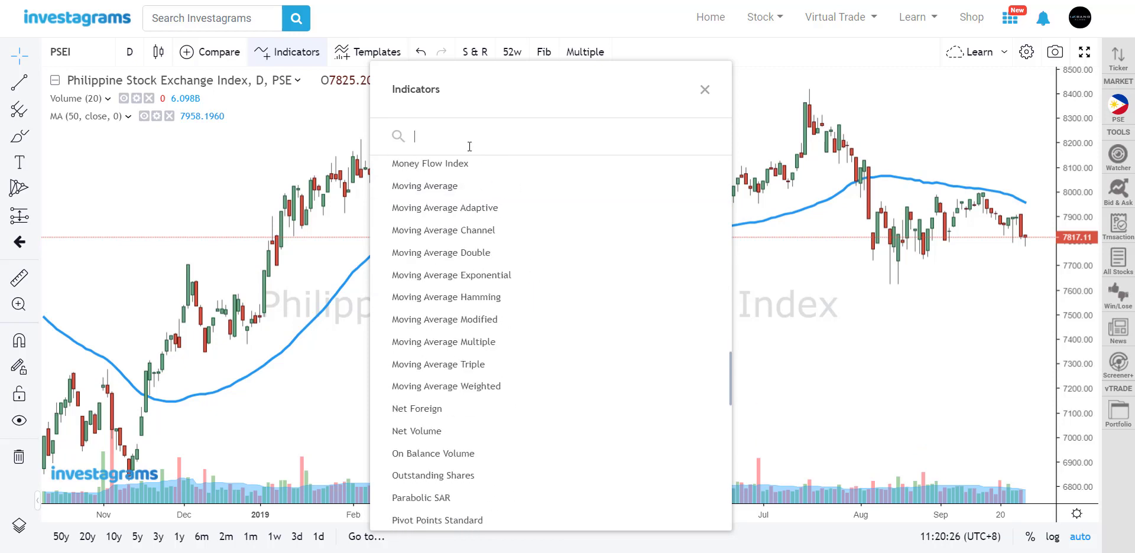
type("d")
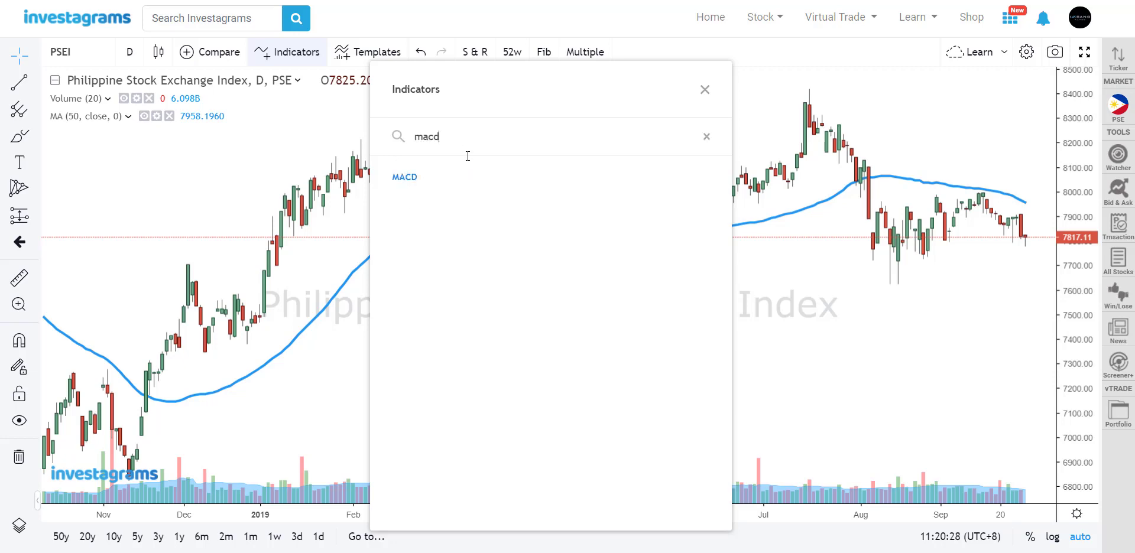
left_click(425, 177)
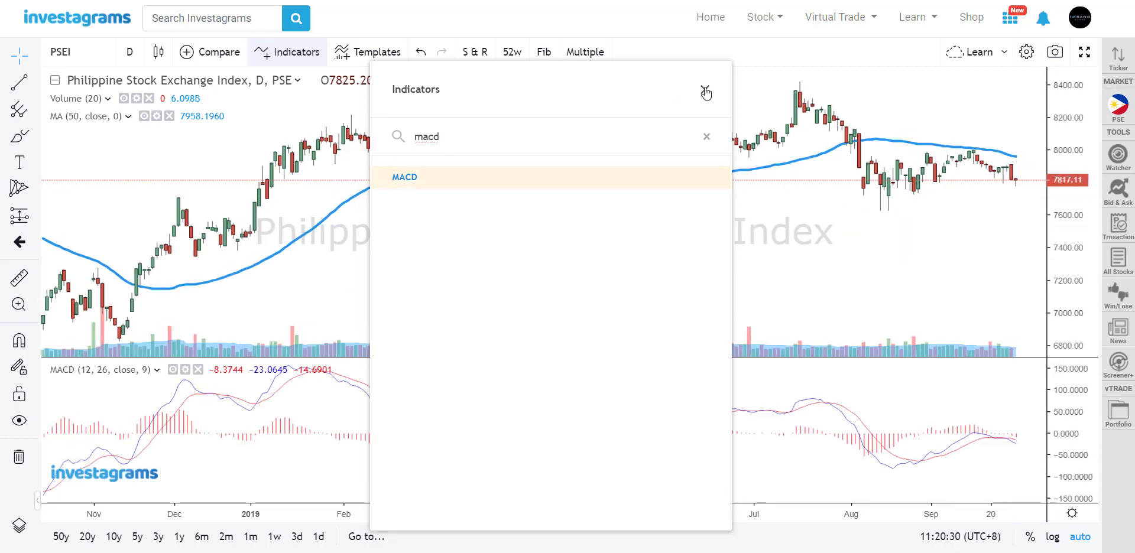
left_click(705, 90)
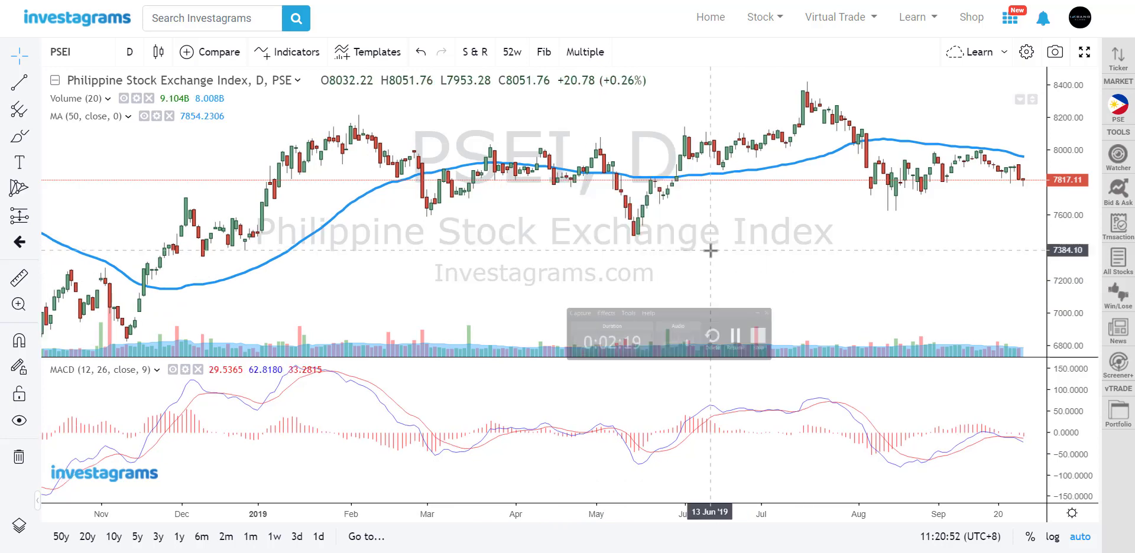
Step: Save the chart layout containing volume, the blue MA 50 and the MACD pane
left_click_drag(769, 277, 724, 274)
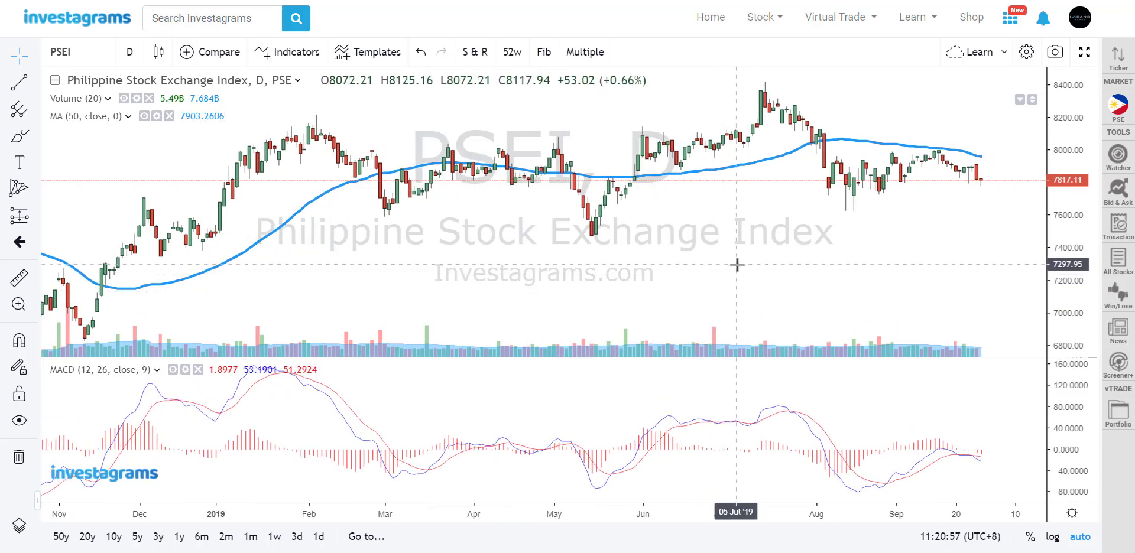
scroll(736, 265, "down", 1)
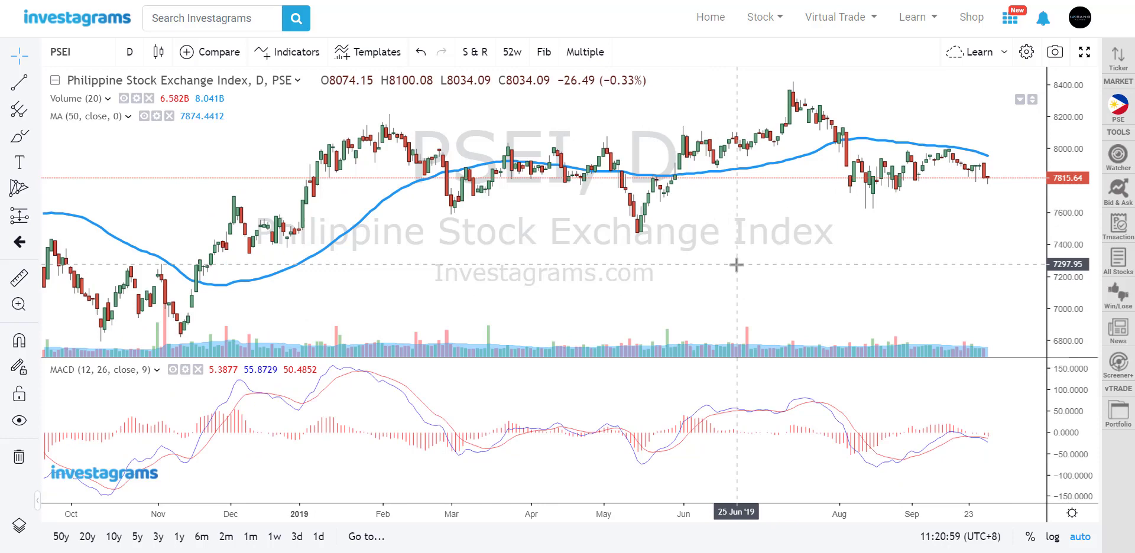
scroll(736, 265, "up", 1)
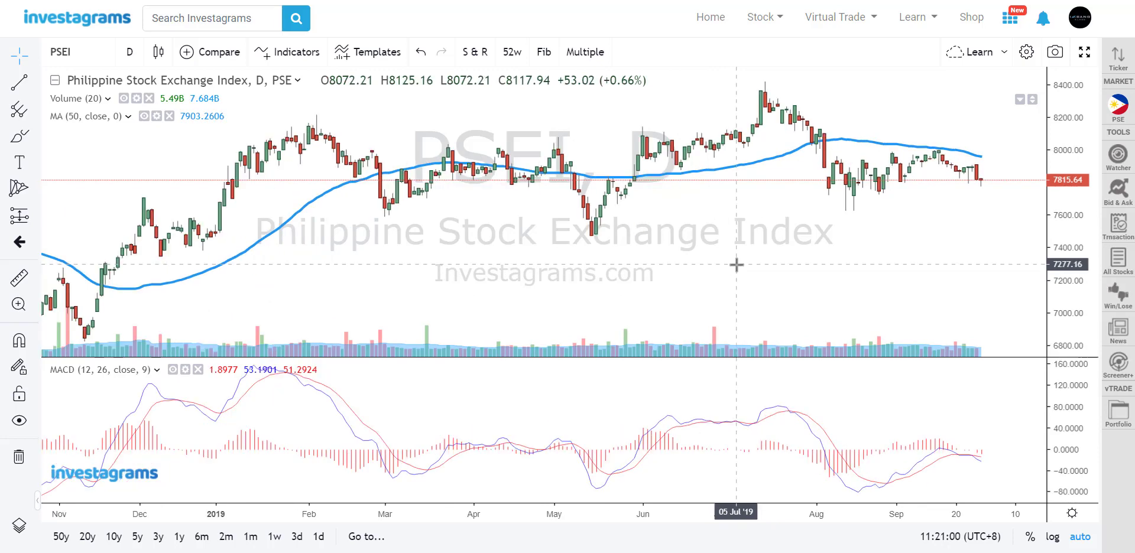
left_click(958, 55)
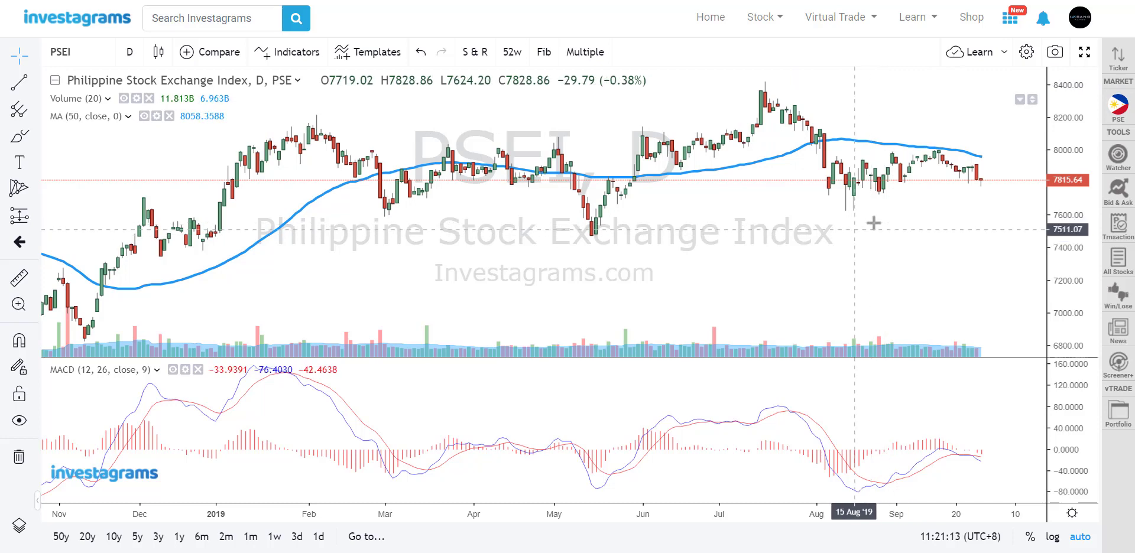
scroll(793, 212, "down", 1)
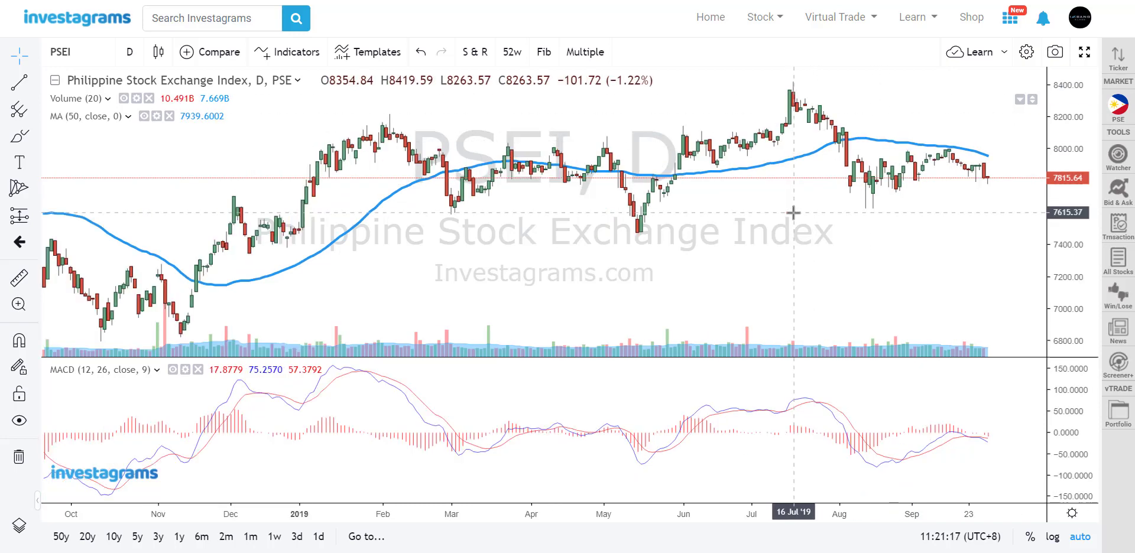
scroll(619, 209, "up", 1)
scroll(805, 253, "down", 1)
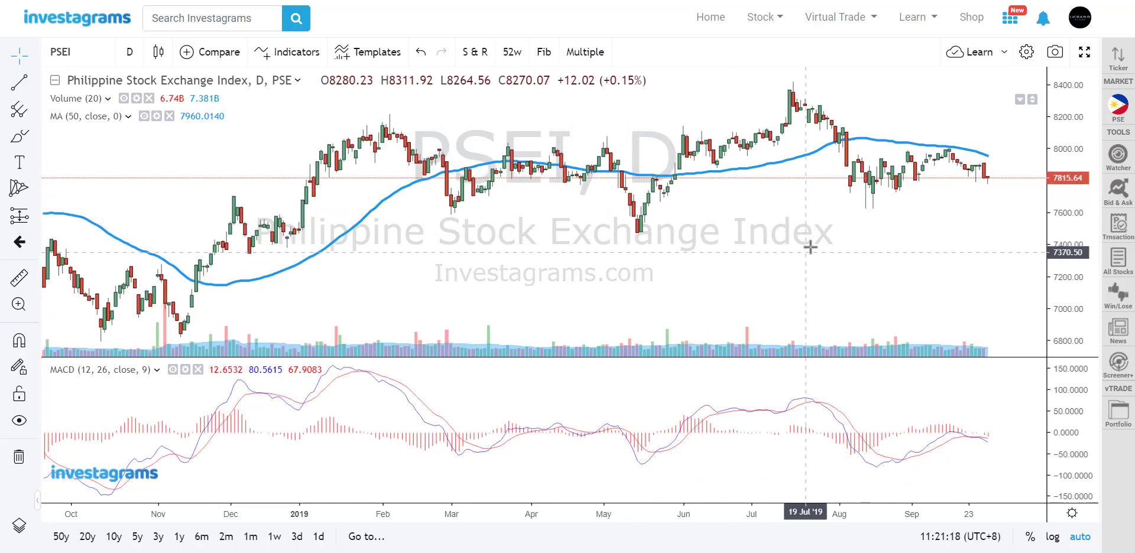
scroll(418, 246, "down", 1)
left_click_drag(474, 276, 727, 275)
scroll(580, 273, "up", 1)
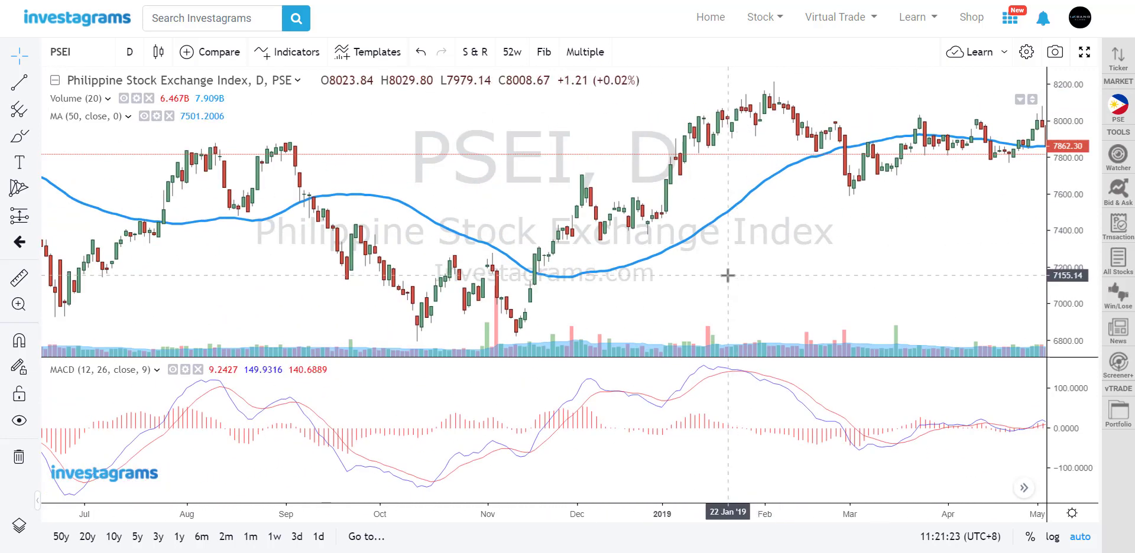
scroll(728, 275, "up", 1)
Step: Draw a trend line from the mid-November 2018 low up to the early-February peak
left_click(37, 84)
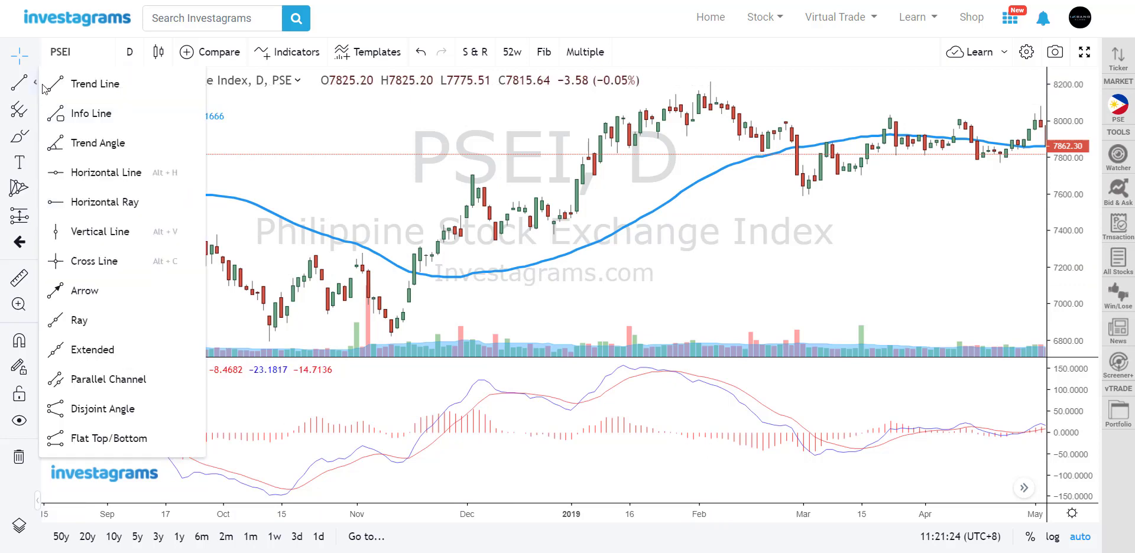
left_click(80, 87)
left_click_drag(397, 332, 744, 110)
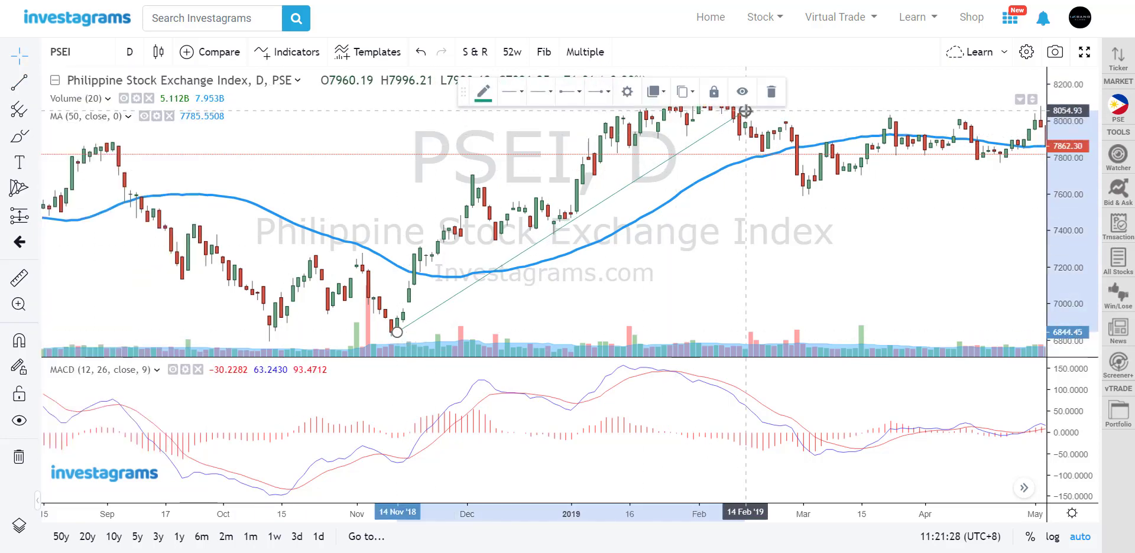
left_click(683, 220)
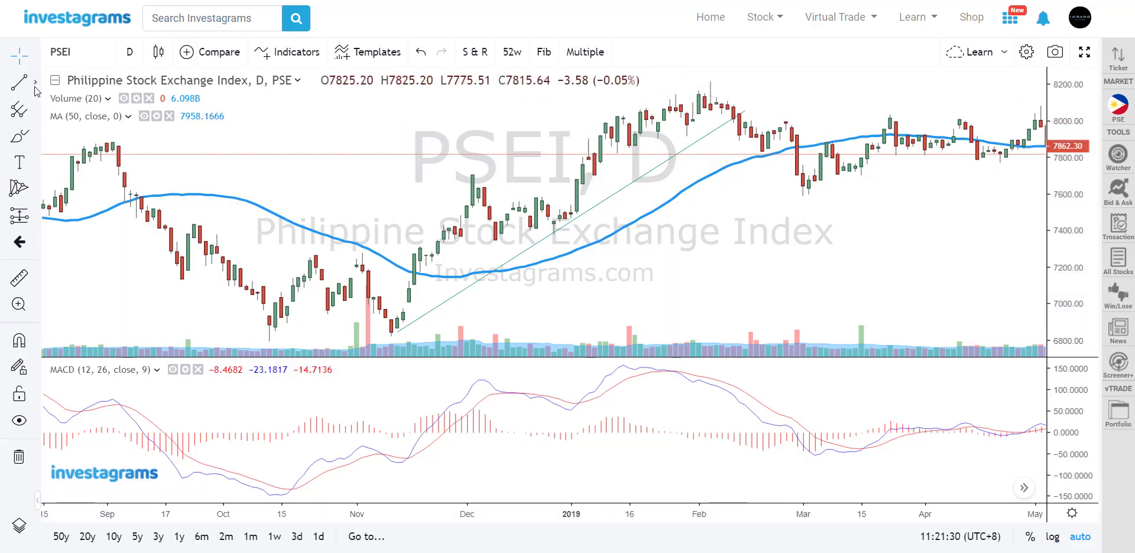
left_click(34, 82)
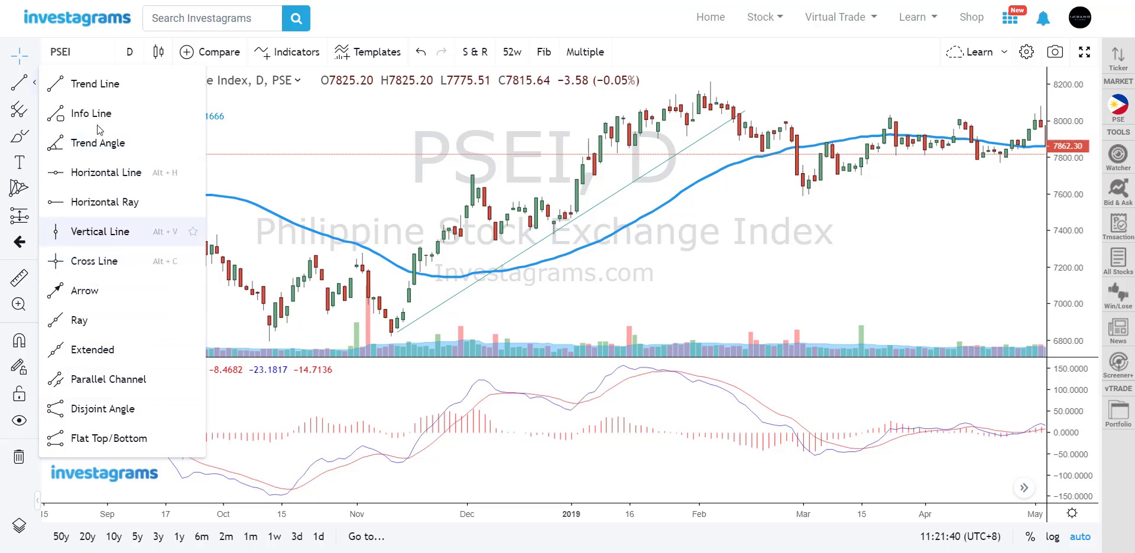
left_click(104, 87)
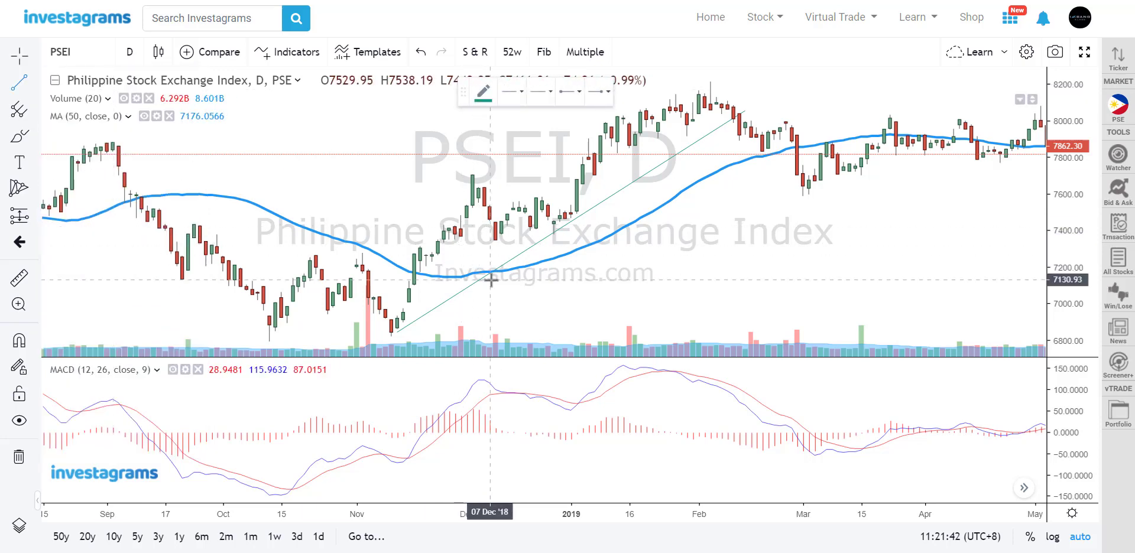
scroll(488, 280, "down", 2)
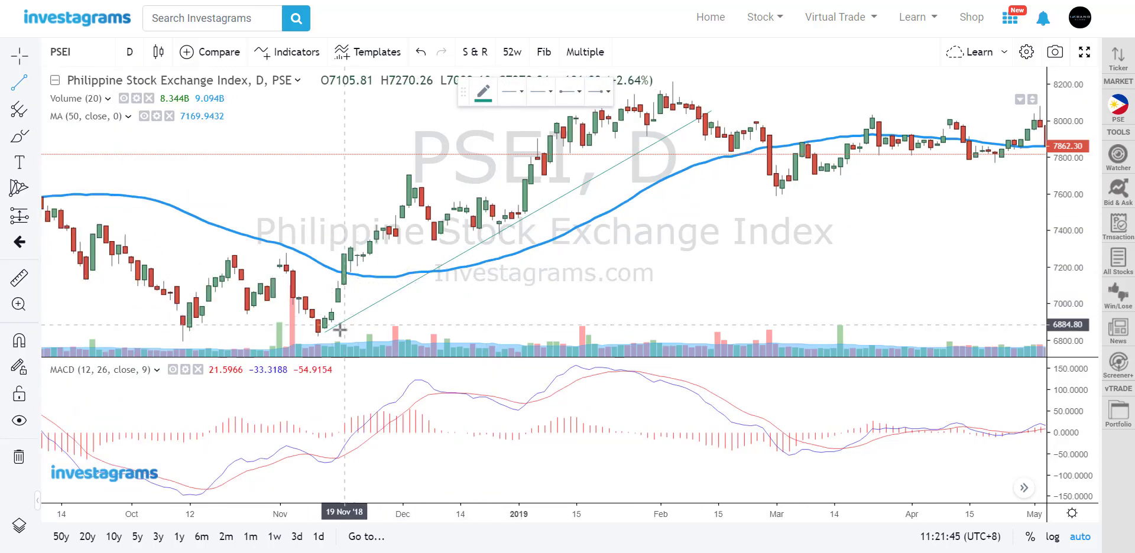
scroll(378, 280, "down", 2)
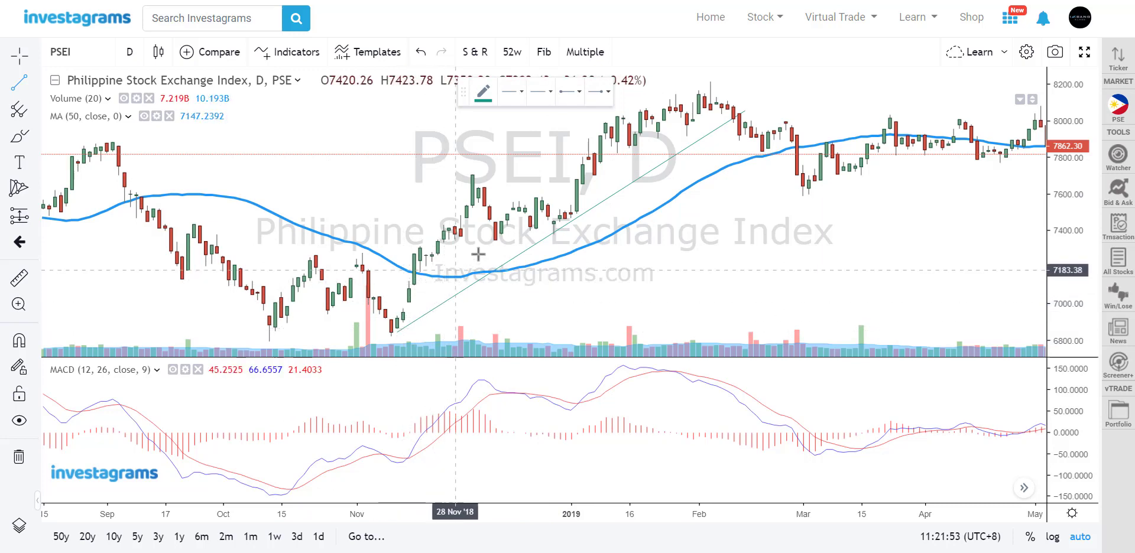
Step: Draw a rectangle around the early-February pullback bars
left_click(34, 138)
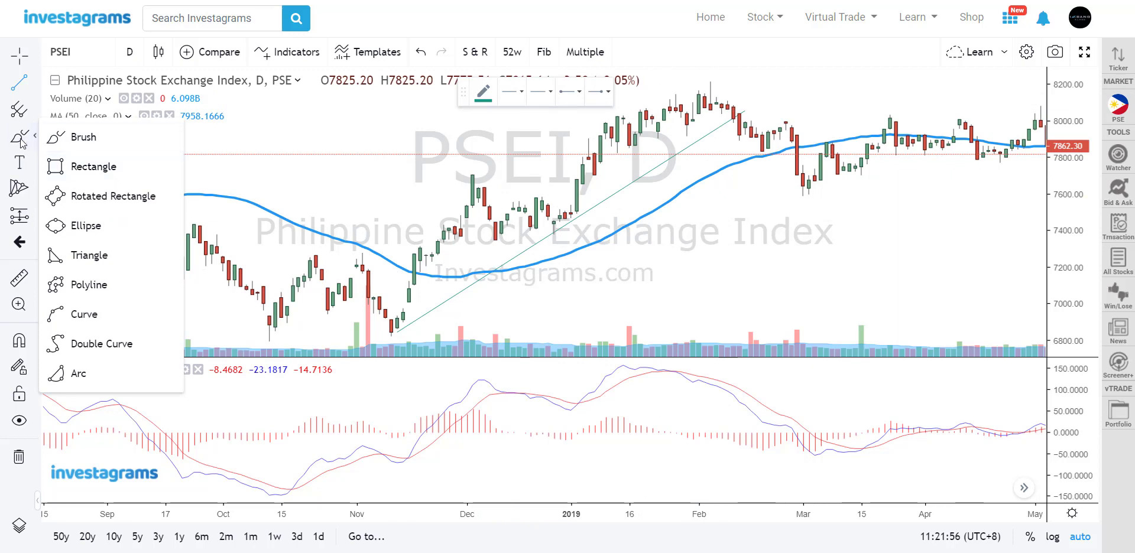
left_click(75, 167)
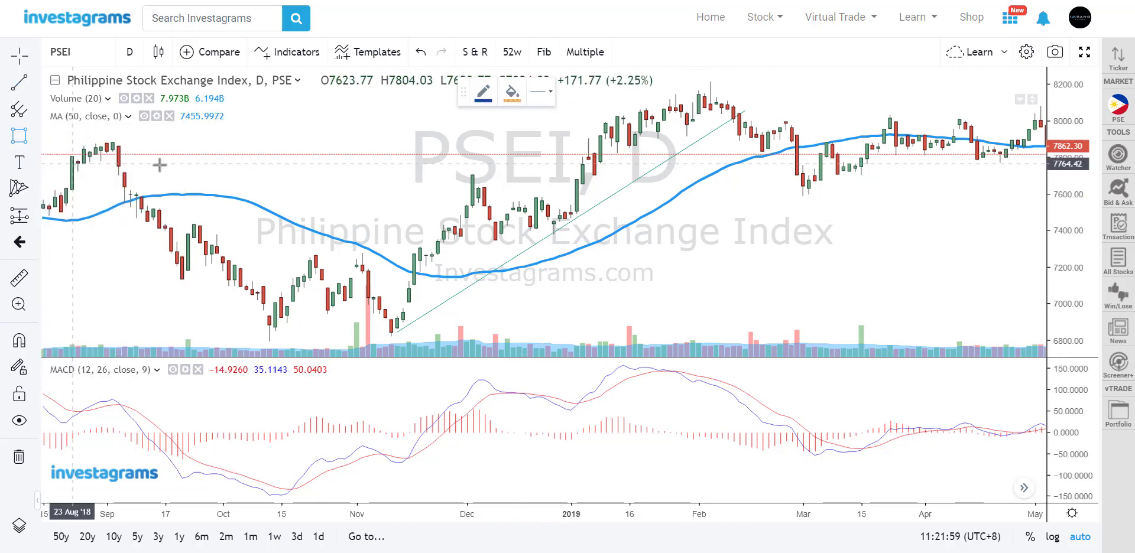
left_click_drag(721, 98, 768, 131)
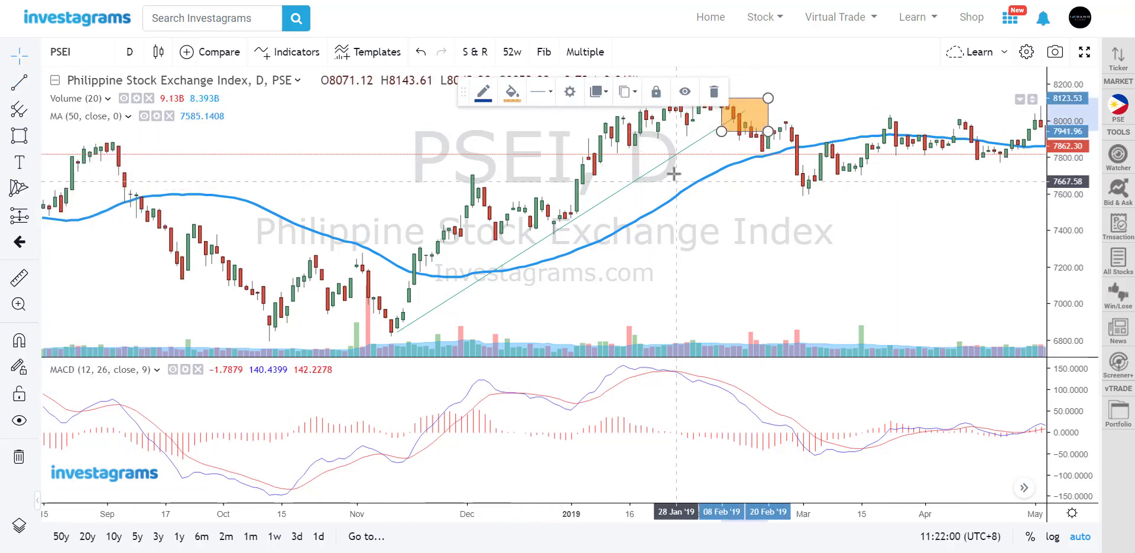
right_click(748, 102)
mouse_move(754, 112)
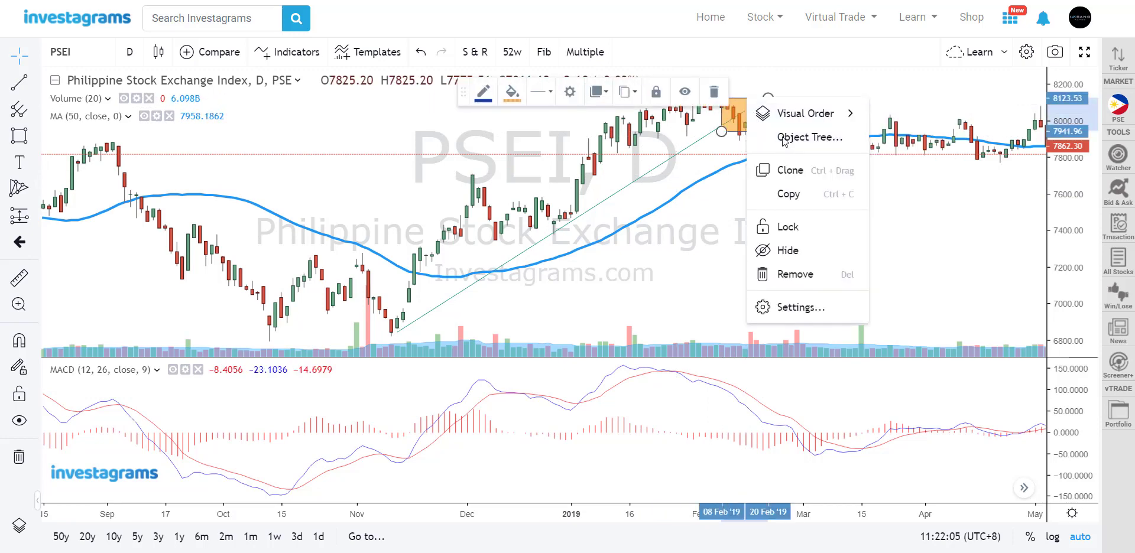
left_click(739, 125)
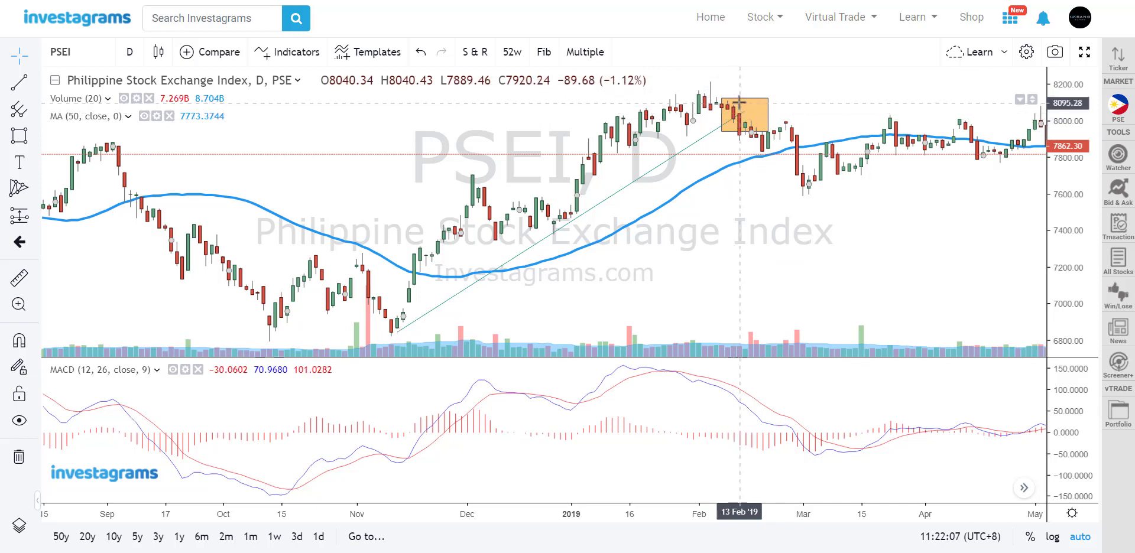
left_click(742, 118)
Step: Fill the rectangle with yellow and give it a thicker border
left_click(512, 93)
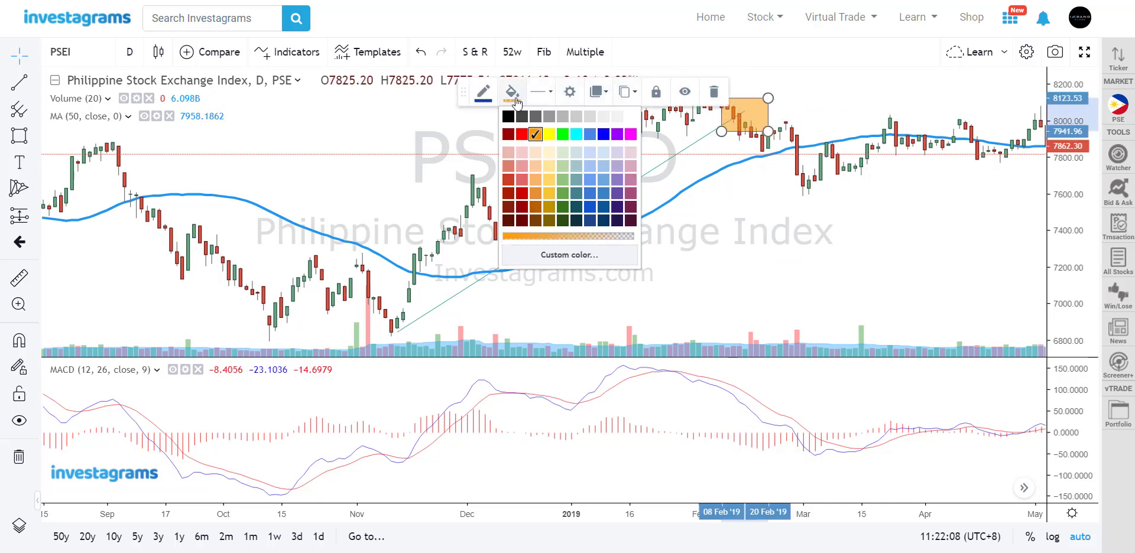
left_click(549, 135)
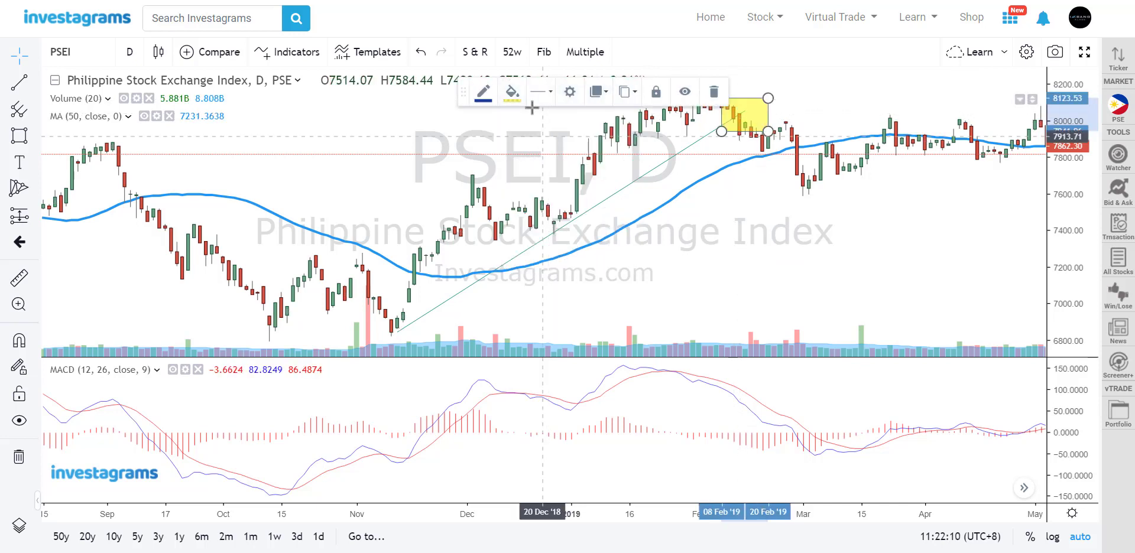
left_click(549, 103)
left_click(542, 119)
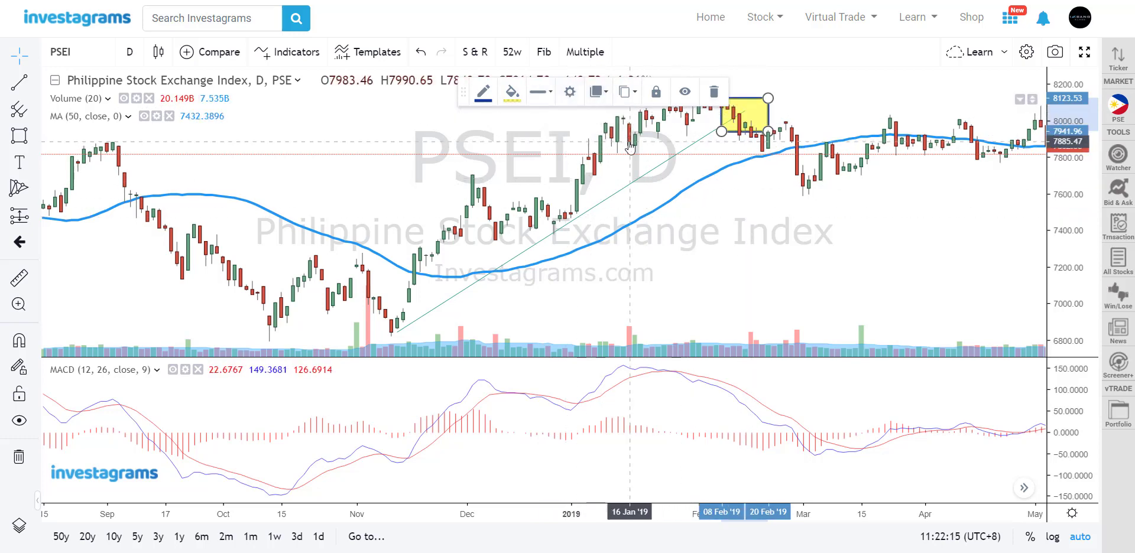
scroll(666, 208, "up", 3)
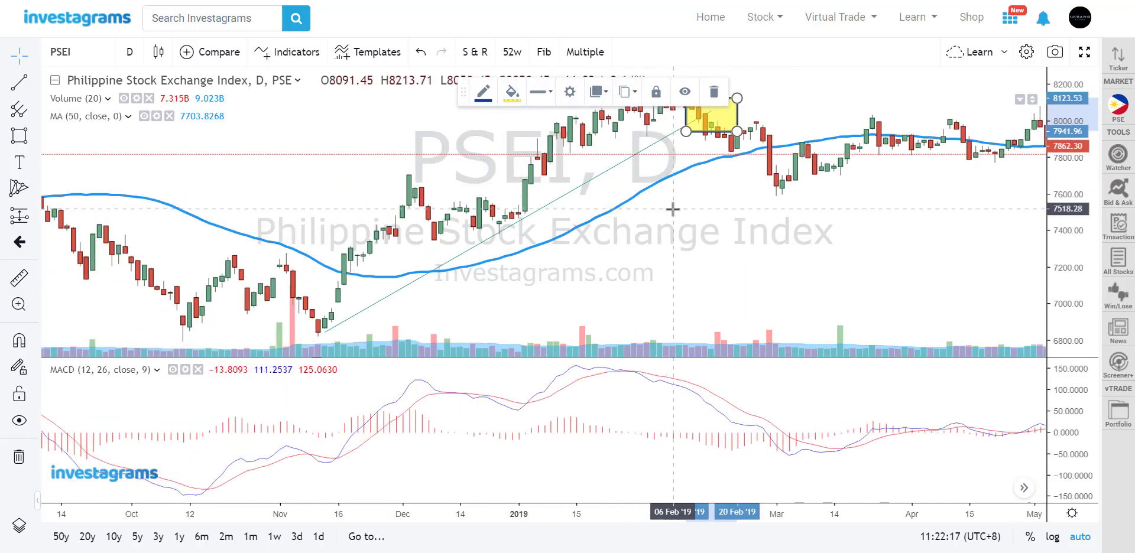
left_click(712, 160)
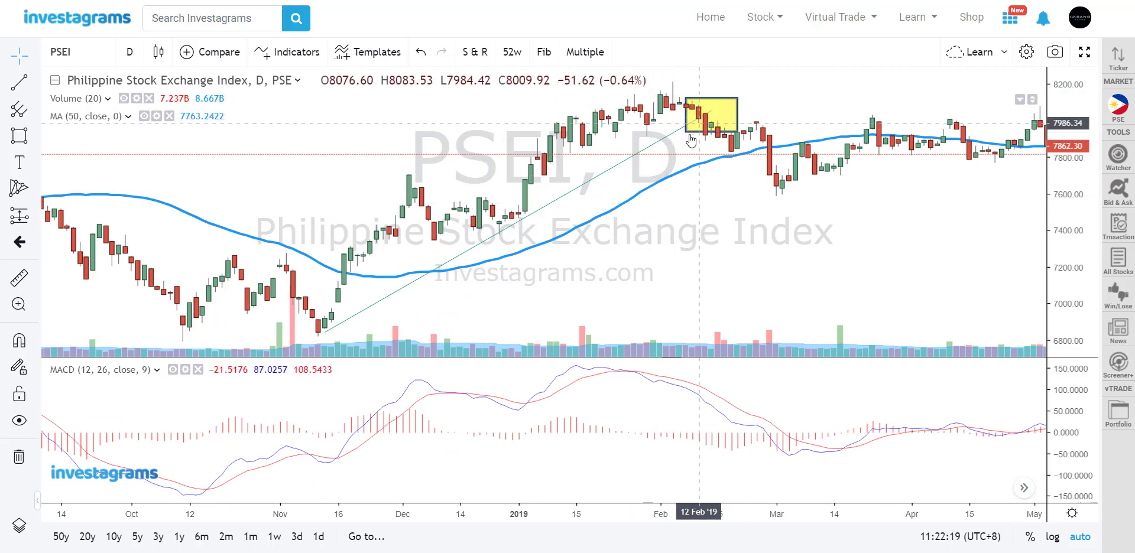
left_click(36, 138)
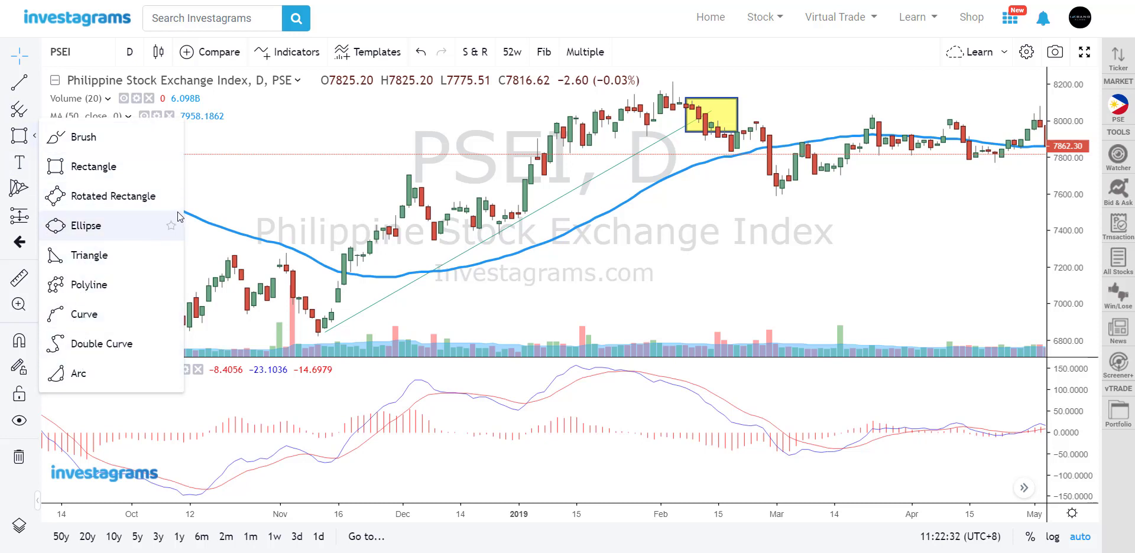
Step: Pan the PSEI chart back through late 2017 and May 2017 to mid-2016
left_click(304, 173)
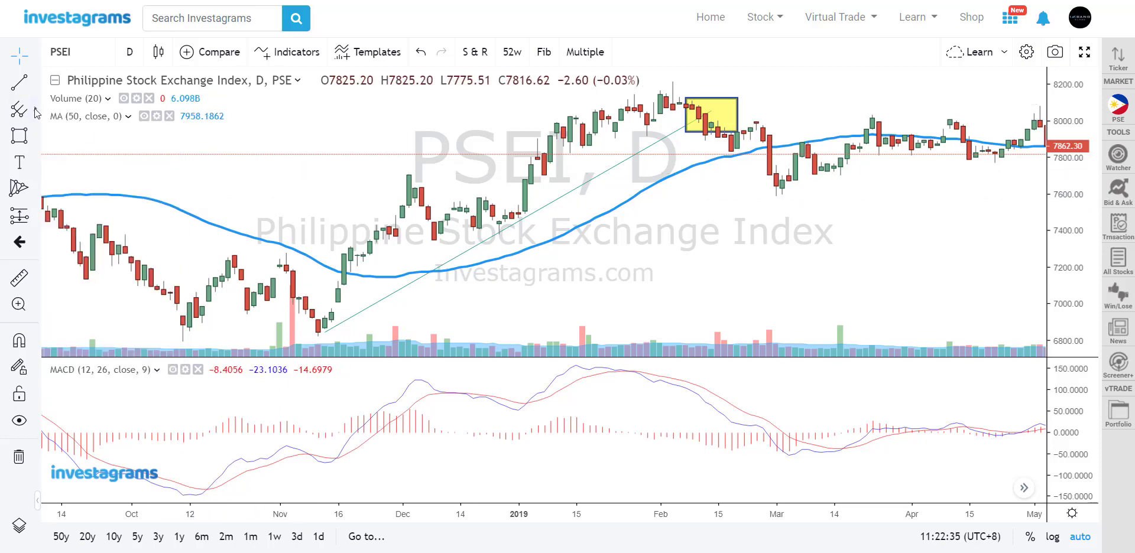
left_click(35, 108)
scroll(594, 182, "down", 3)
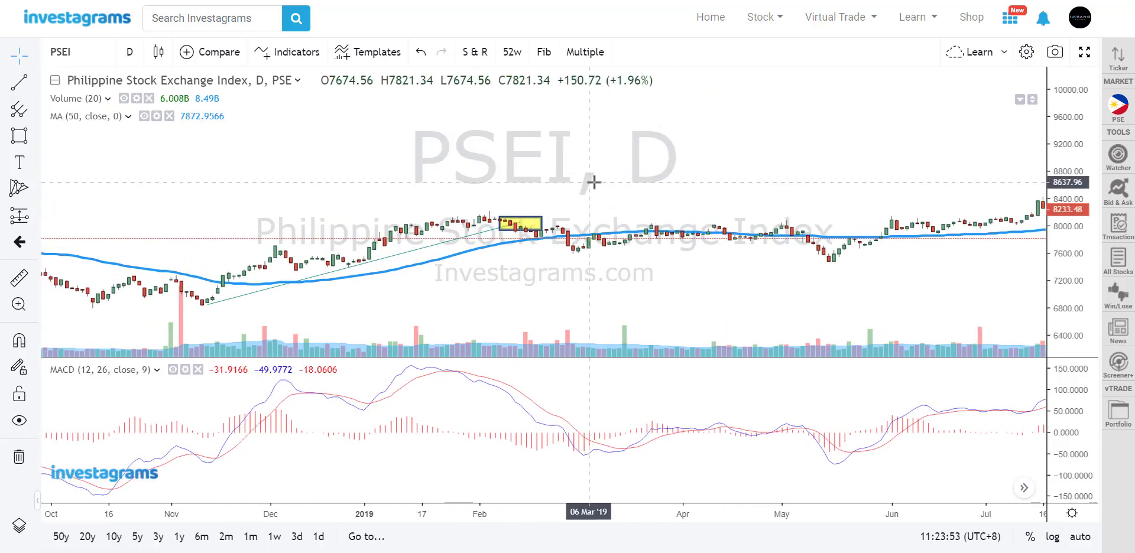
scroll(594, 182, "down", 2)
right_click(755, 160)
left_click(762, 146)
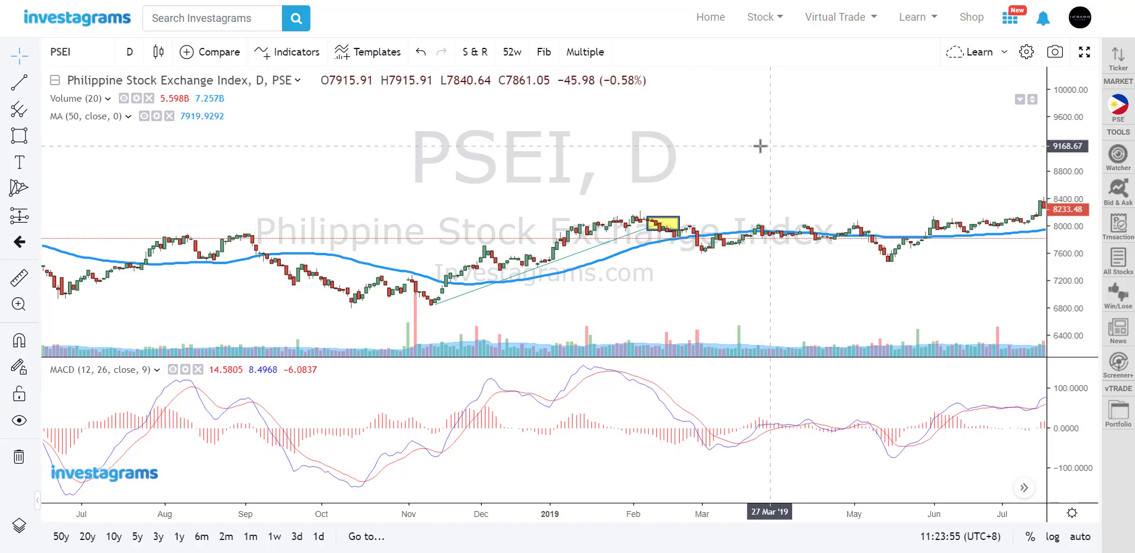
left_click_drag(751, 148, 1064, 151)
mouse_move(583, 198)
left_mouse_down()
mouse_move(721, 151)
mouse_move(869, 160)
left_mouse_up()
left_click_drag(443, 154, 762, 152)
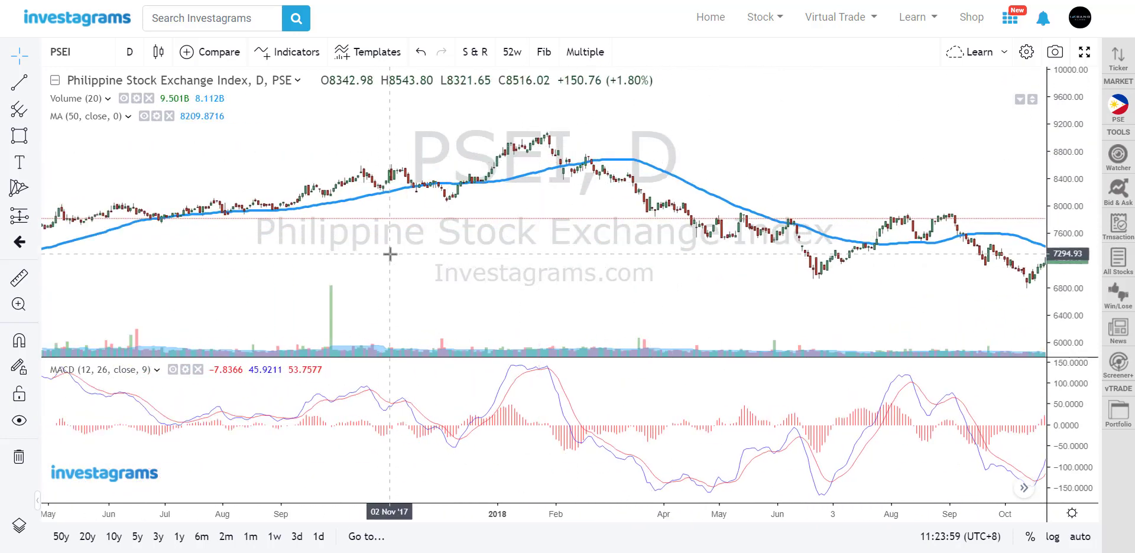
left_click_drag(390, 255, 603, 253)
left_click_drag(449, 254, 603, 254)
left_click_drag(400, 256, 604, 248)
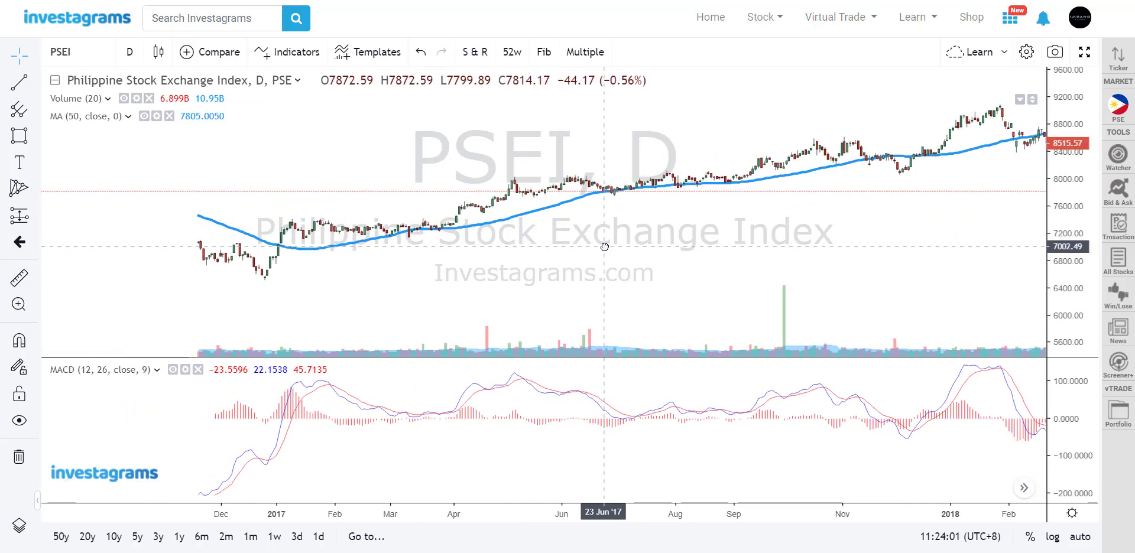
left_click_drag(520, 254, 591, 251)
mouse_move(420, 261)
left_mouse_down()
mouse_move(589, 241)
mouse_move(438, 249)
mouse_move(663, 236)
mouse_move(499, 237)
mouse_move(601, 165)
left_mouse_up()
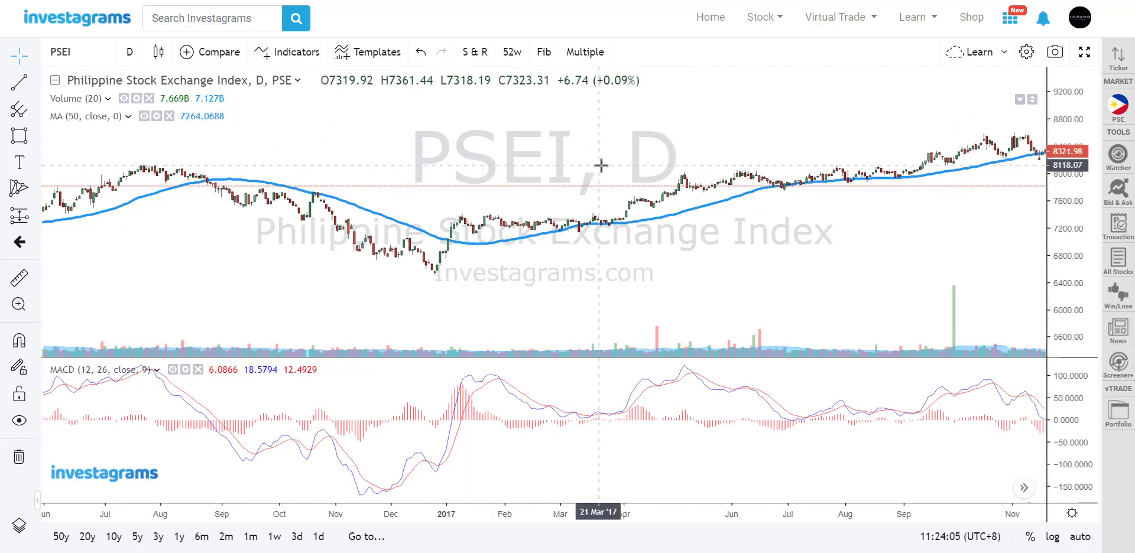
Step: Reset the chart to its recent range, leaving empty space after the September 2019 candles
right_click(601, 166)
left_click(656, 309)
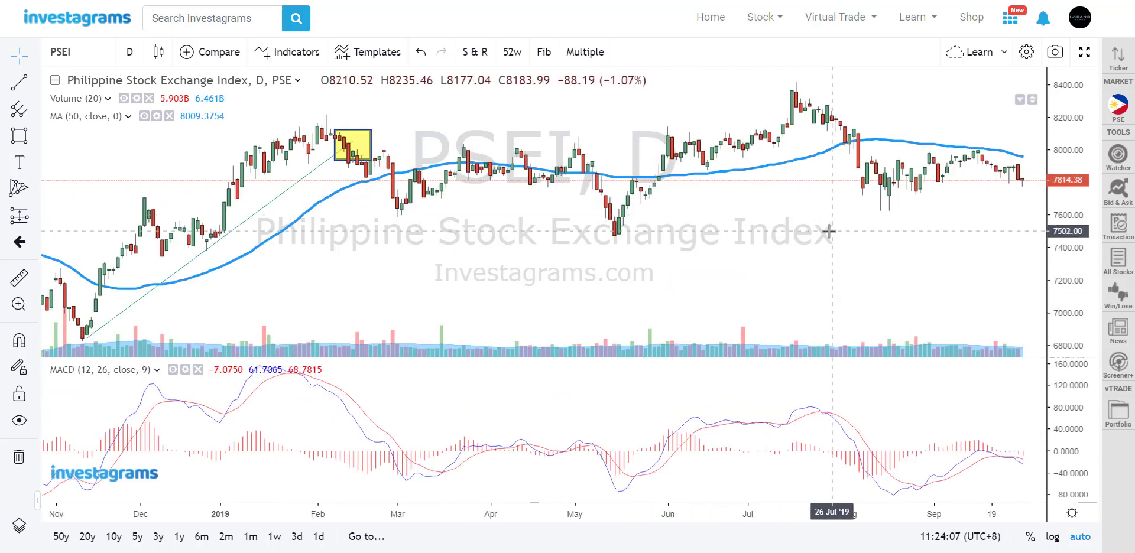
right_click(746, 234)
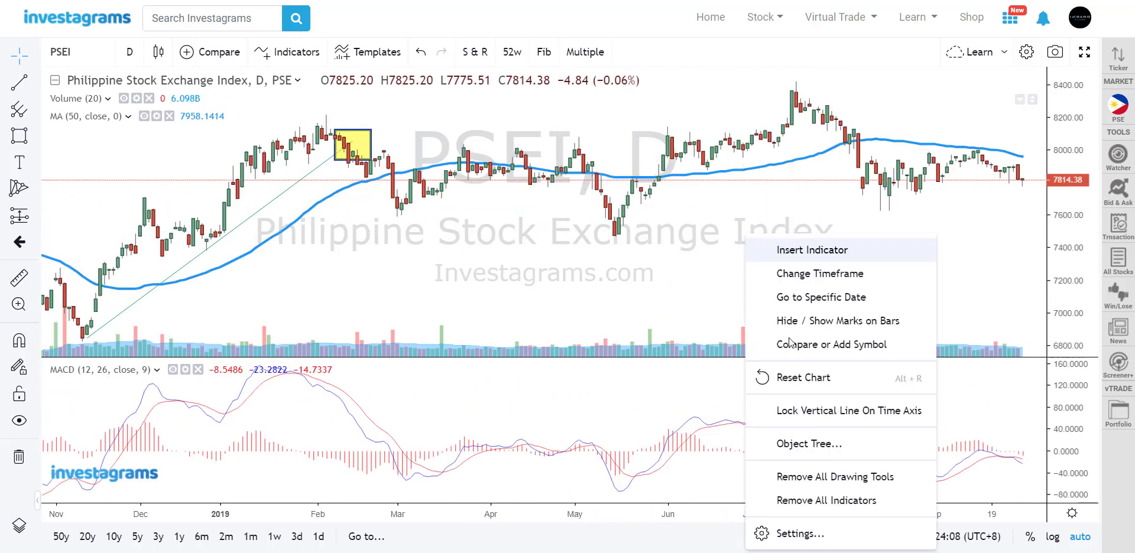
left_click(809, 380)
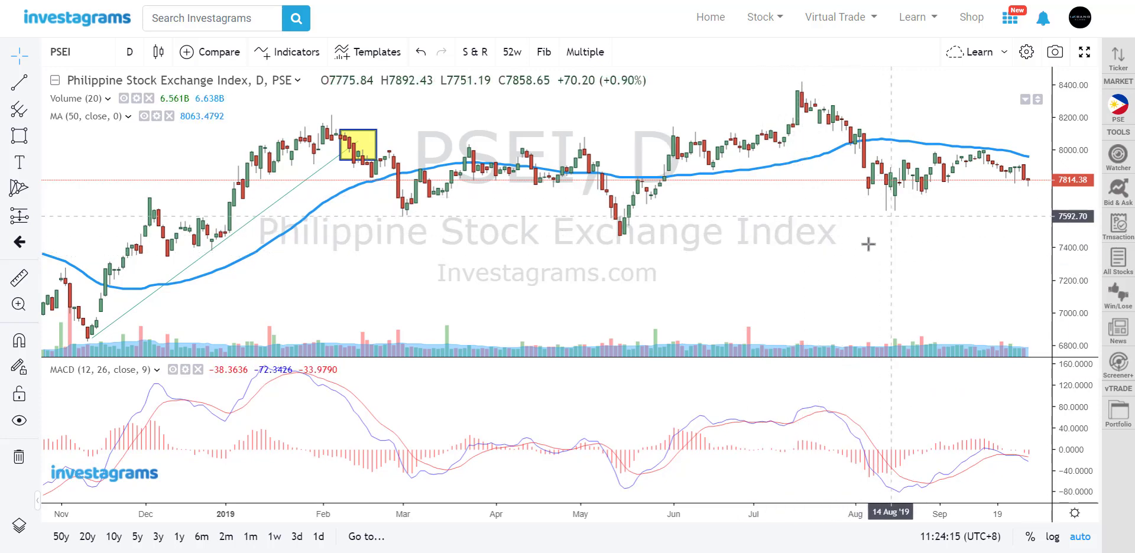
left_click_drag(1003, 240, 931, 240)
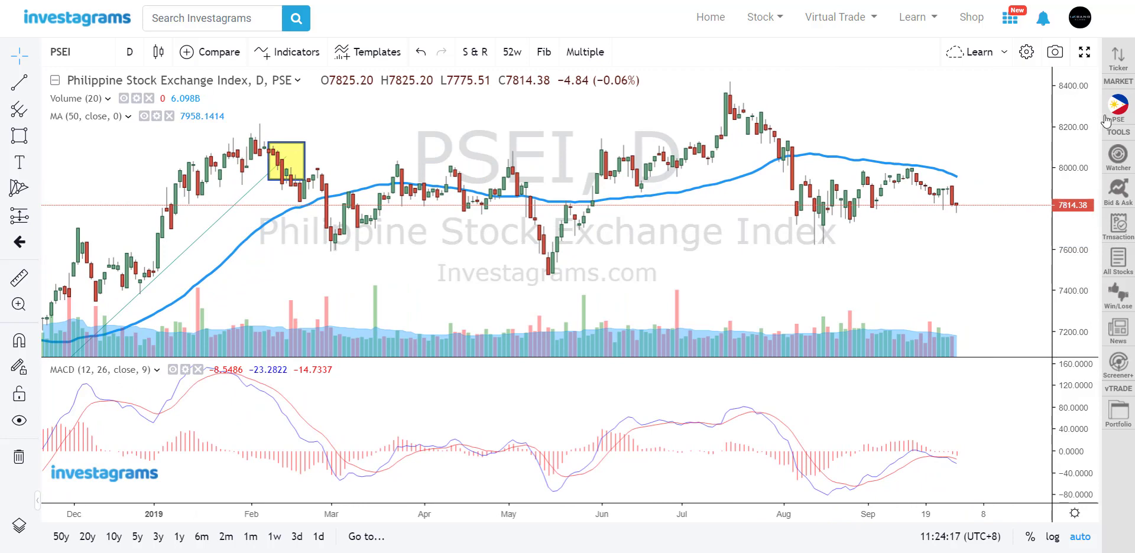
Step: Turn on the live ticker tape, keeping the Philippine Stock Exchange as the preferred market
left_click(1118, 67)
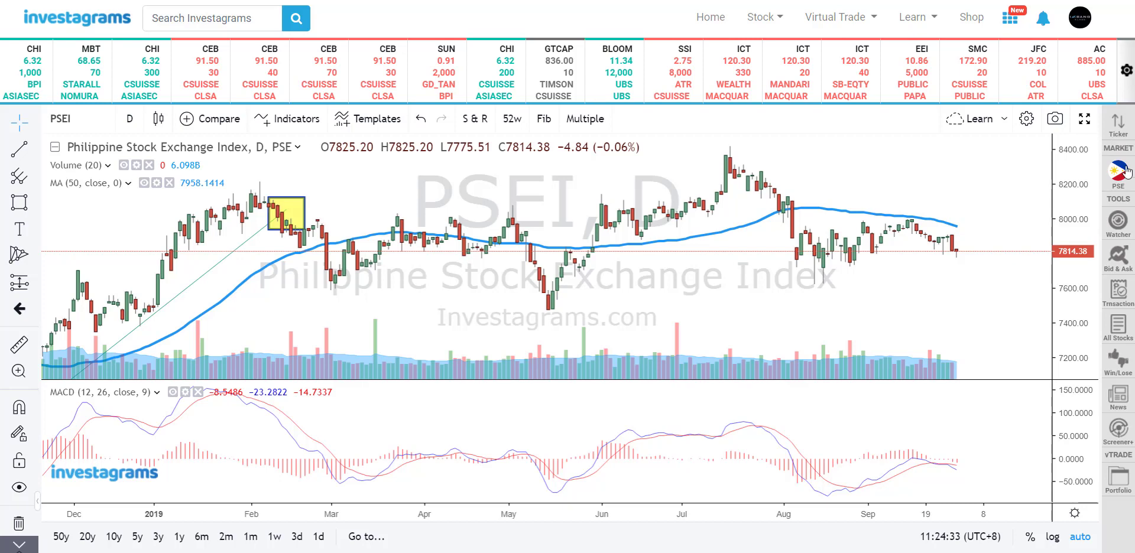
left_click(1123, 183)
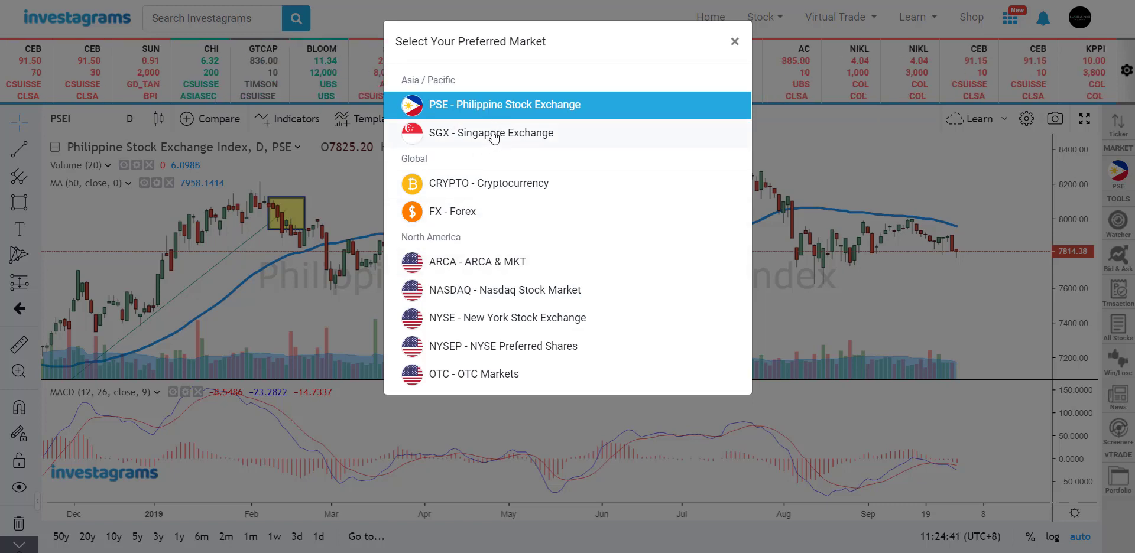
left_click(735, 42)
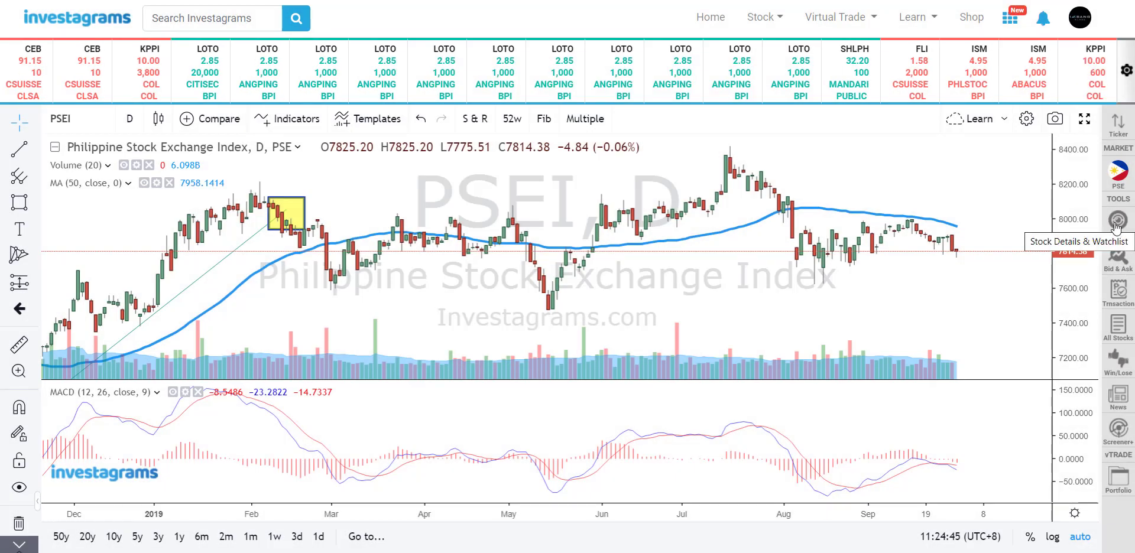
Step: Open the Watcher panel and load the LOTO chart
left_click(1117, 222)
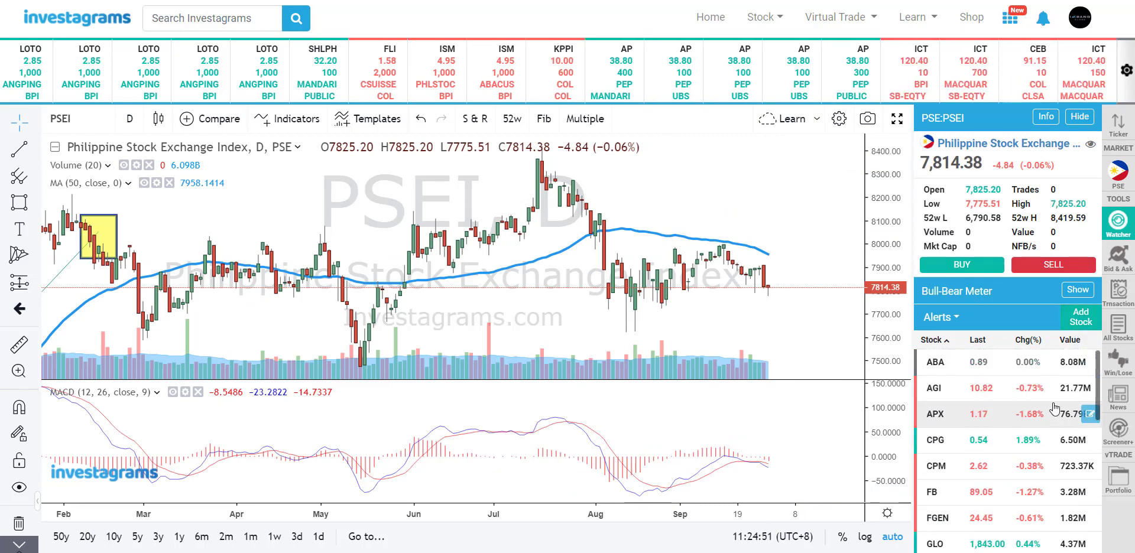
left_click(101, 121)
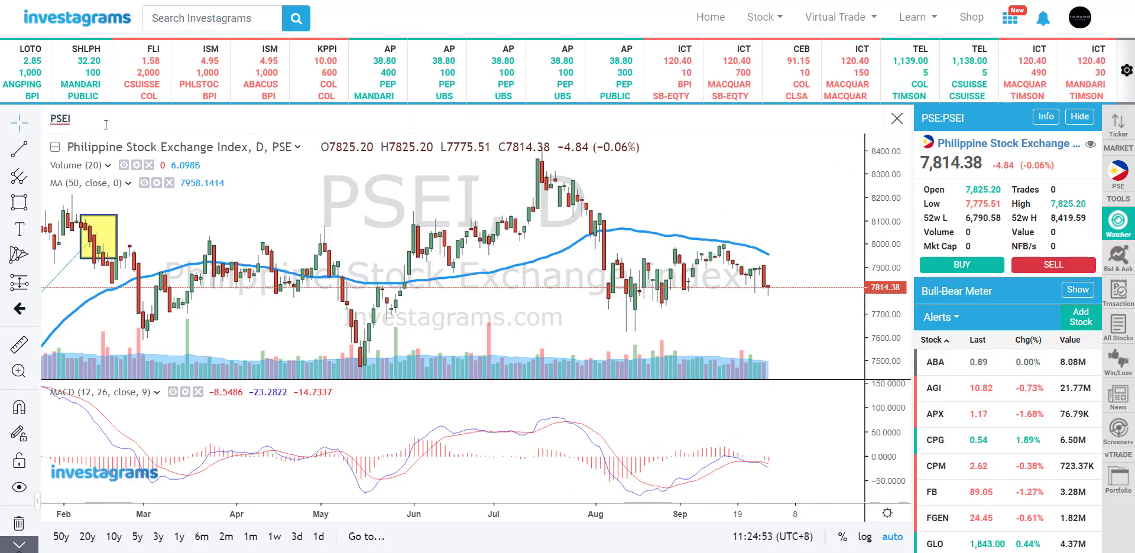
type("LOTO")
key("Return")
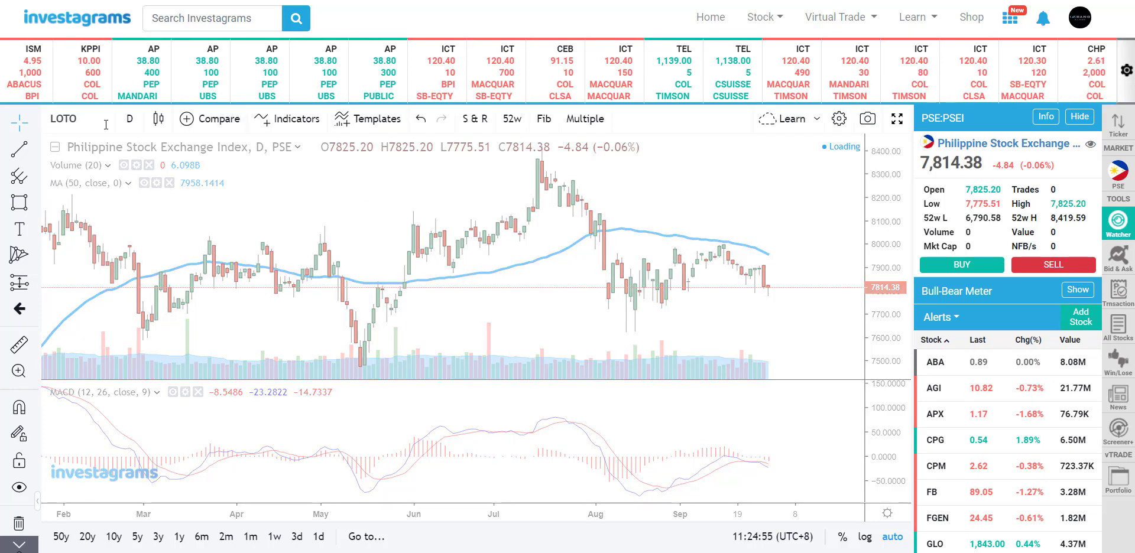
Step: Switch the chart symbol to AAPL (Apple Inc., NASDAQ)
left_click(107, 119)
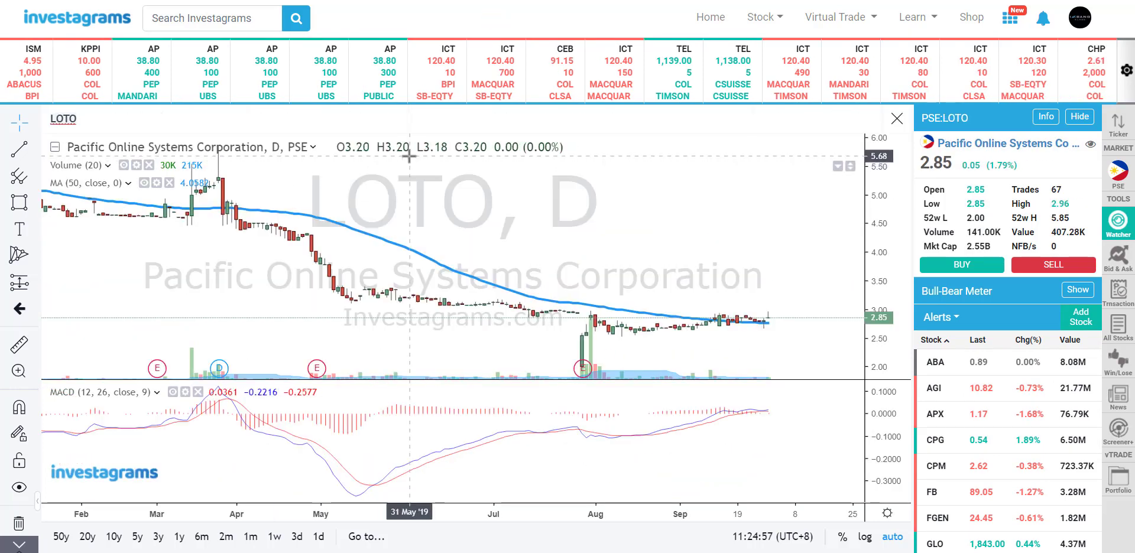
type("AAPL")
key("Return")
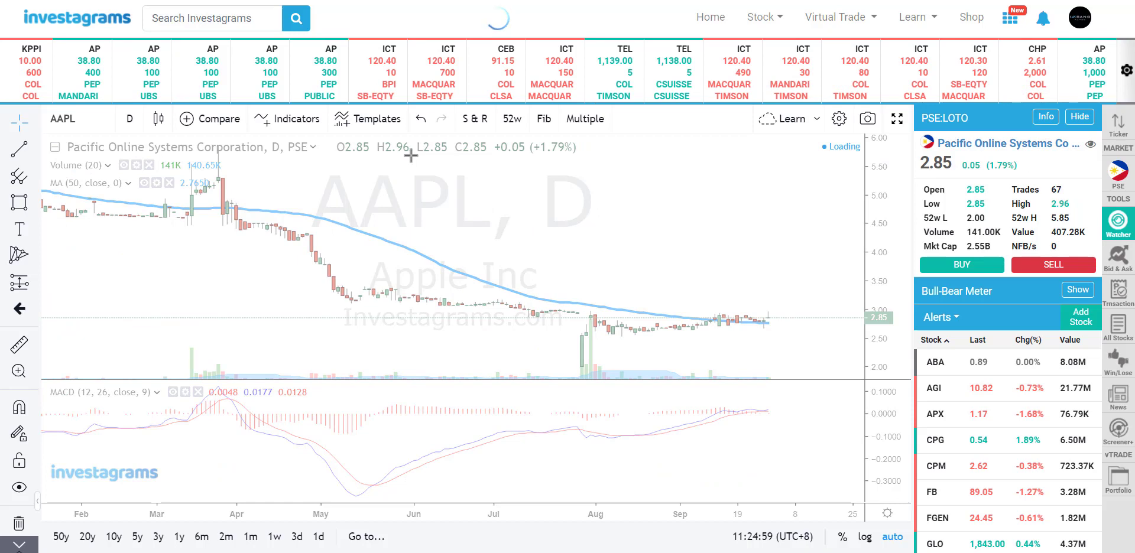
scroll(600, 246, "down", 5)
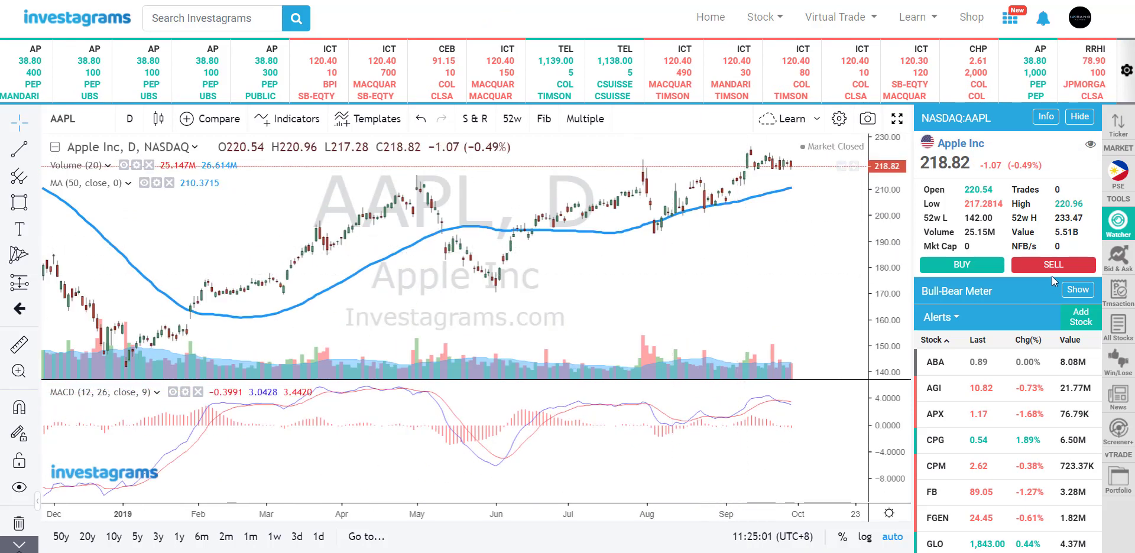
Step: Start a new watcher and pick NASDAQ:AAPL as the watched stock
left_click(1078, 319)
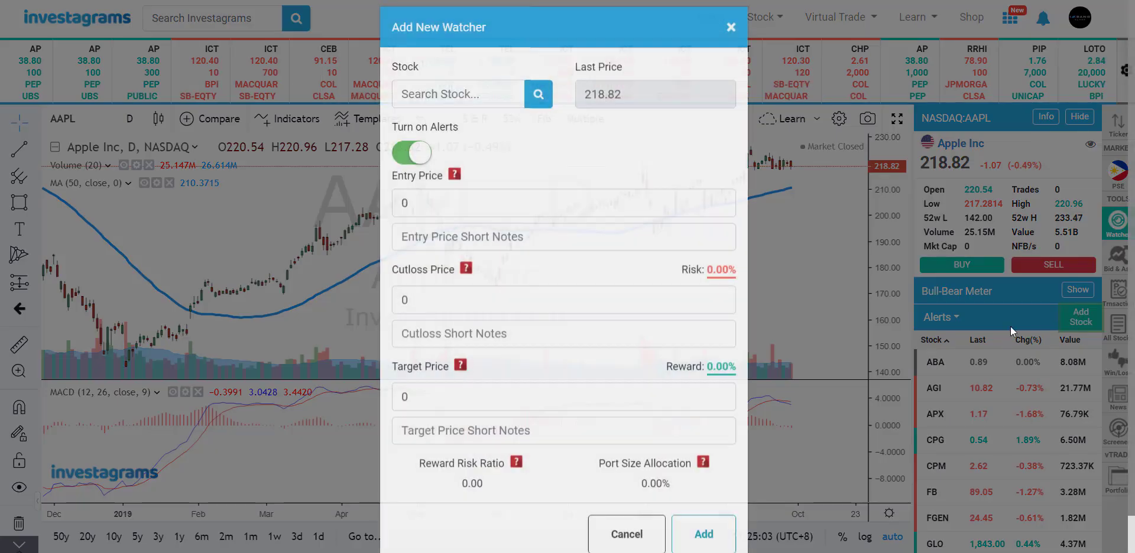
left_click(490, 113)
type("aapl")
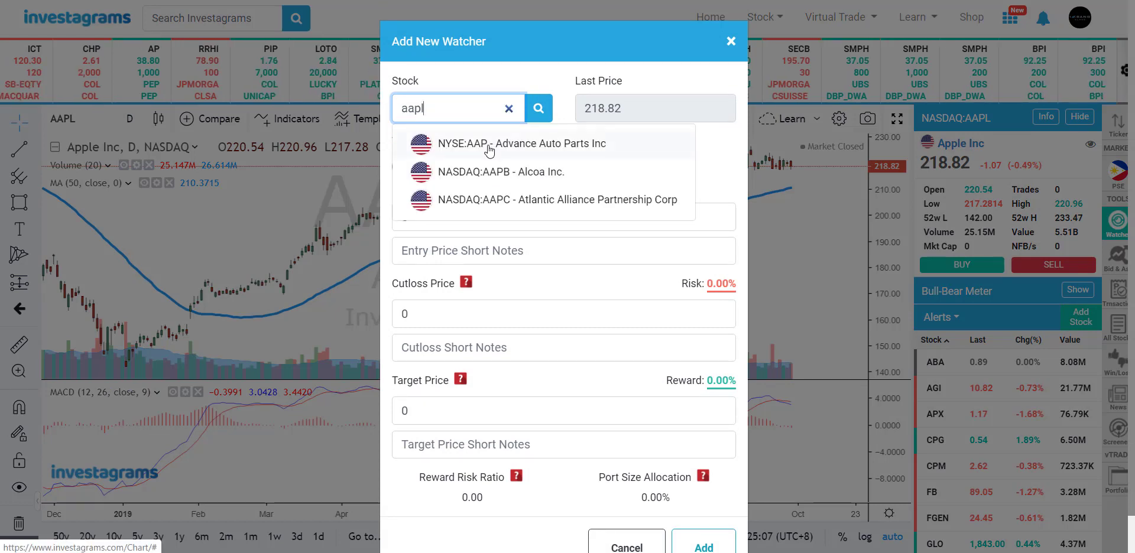
left_click(530, 157)
Step: Save the AAPL watcher with entry 230, cutloss 215 and target 250, then rescale the chart to 130–240
left_click(464, 221)
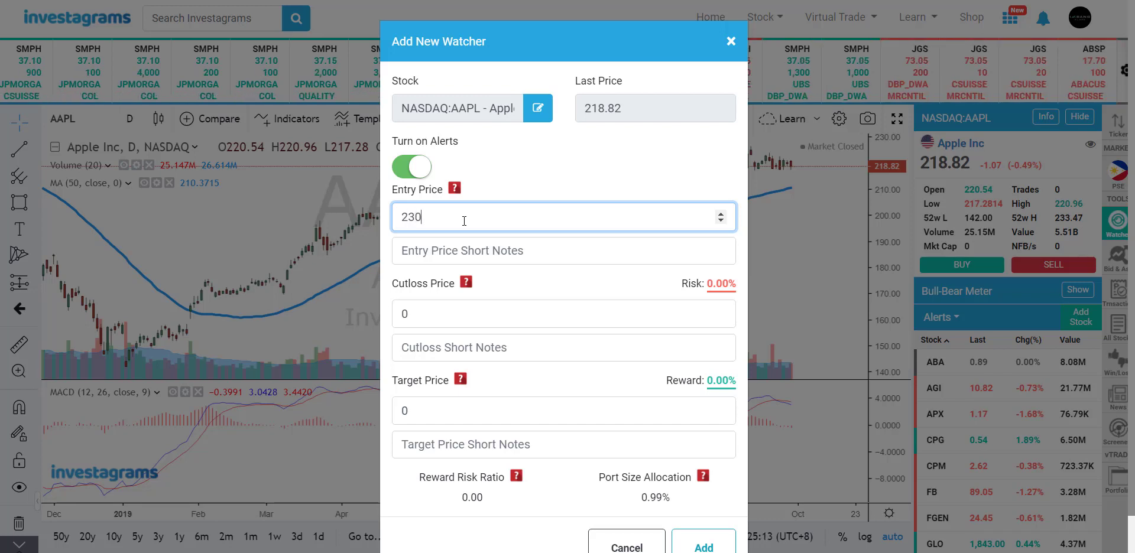
type("230")
left_click(422, 305)
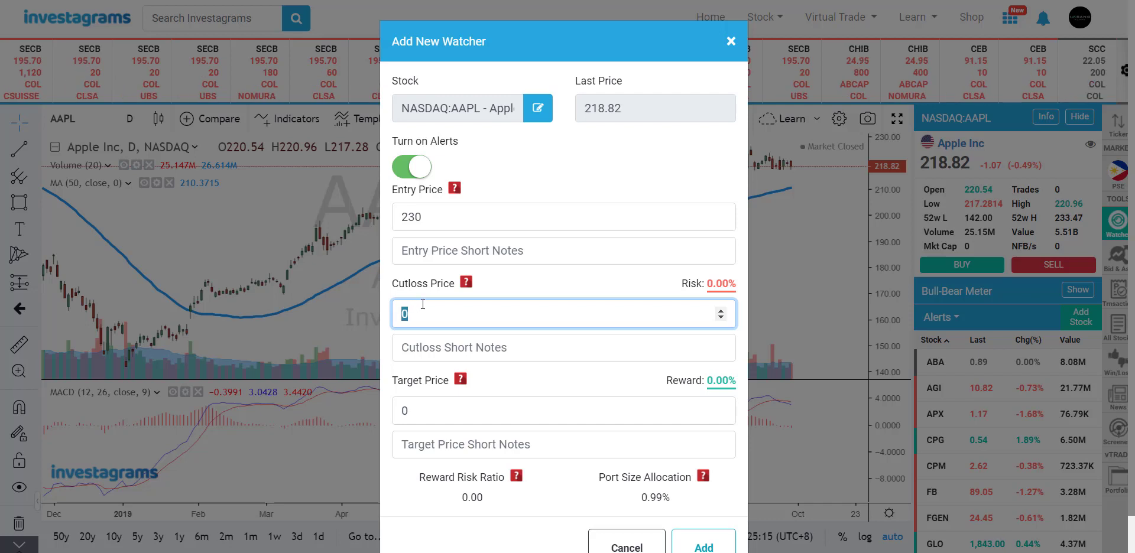
type("215")
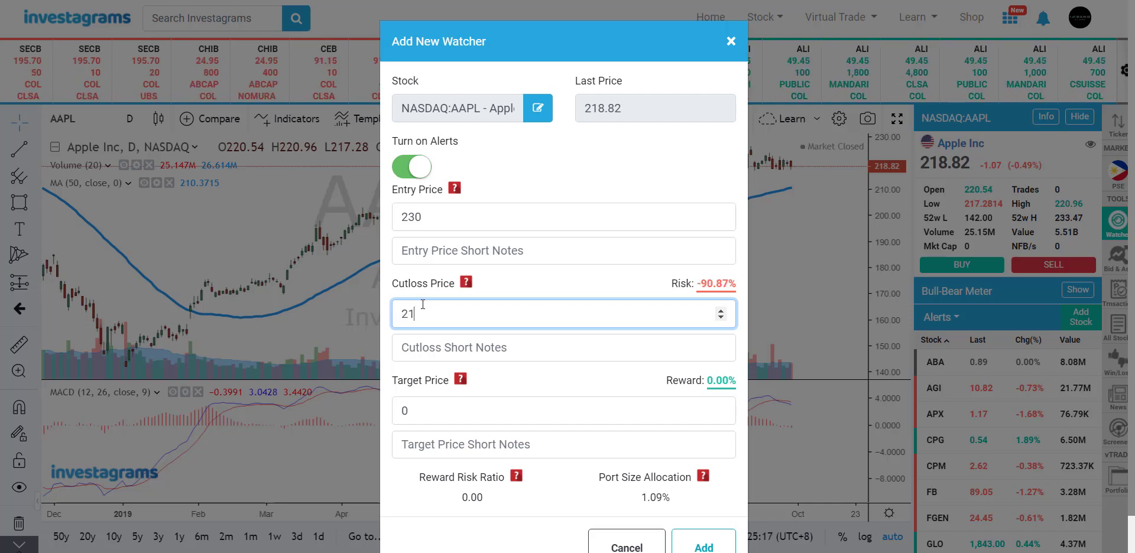
left_click(432, 402)
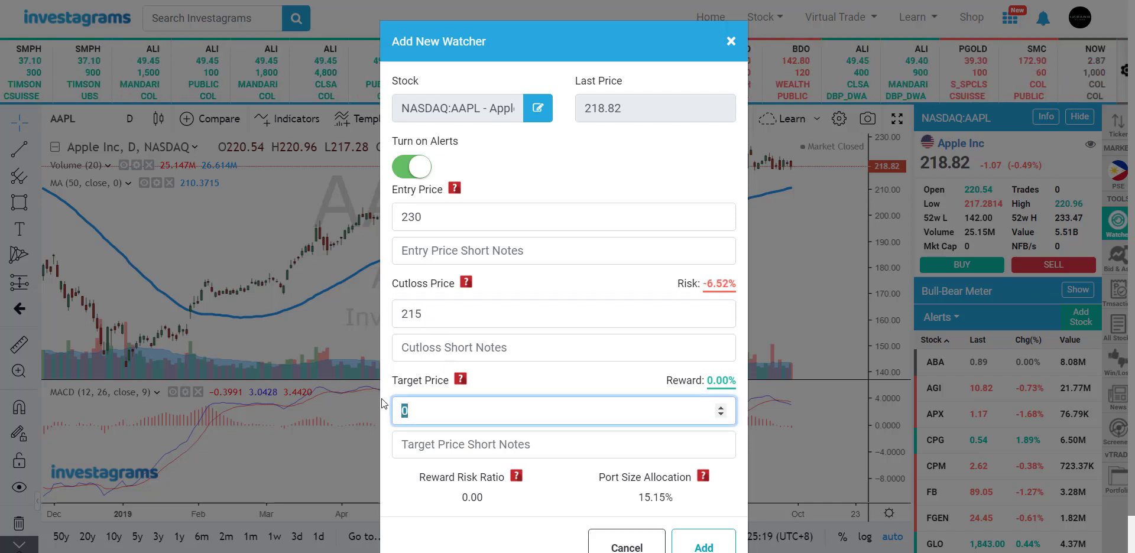
type("250")
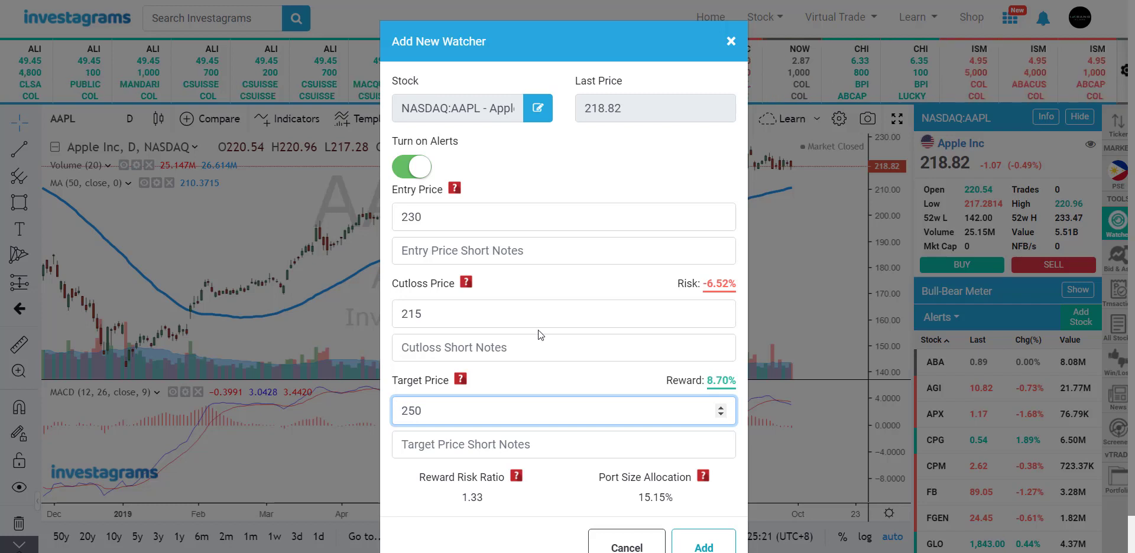
left_click(597, 314)
left_click(591, 285)
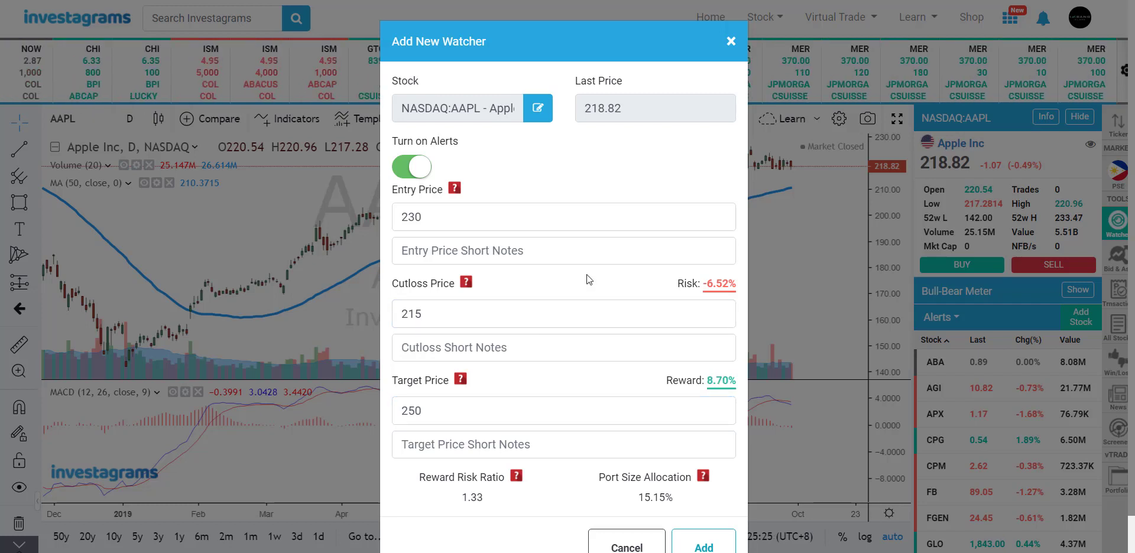
scroll(588, 276, "down", 1)
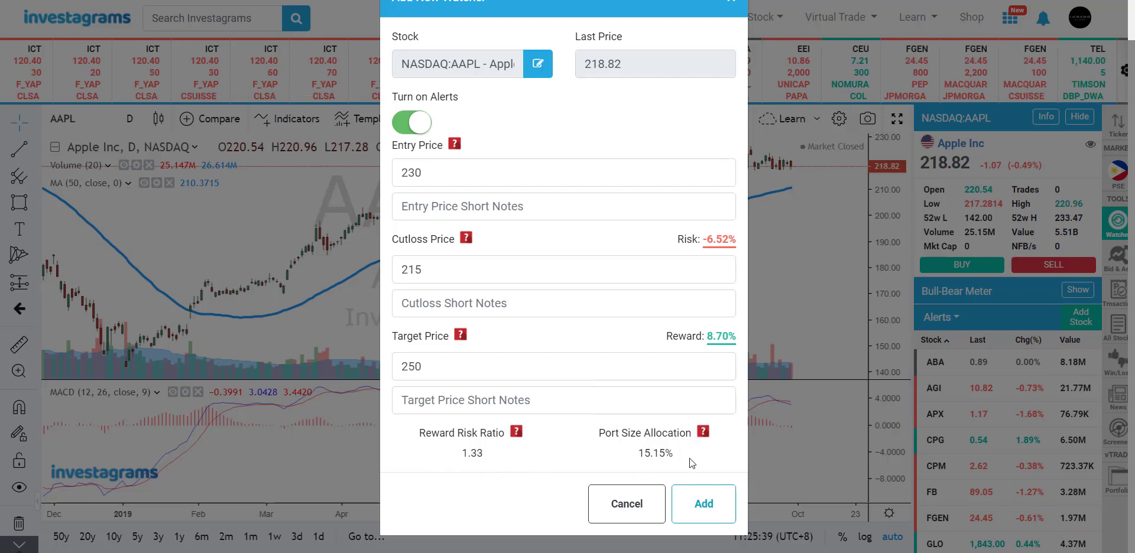
left_click(693, 507)
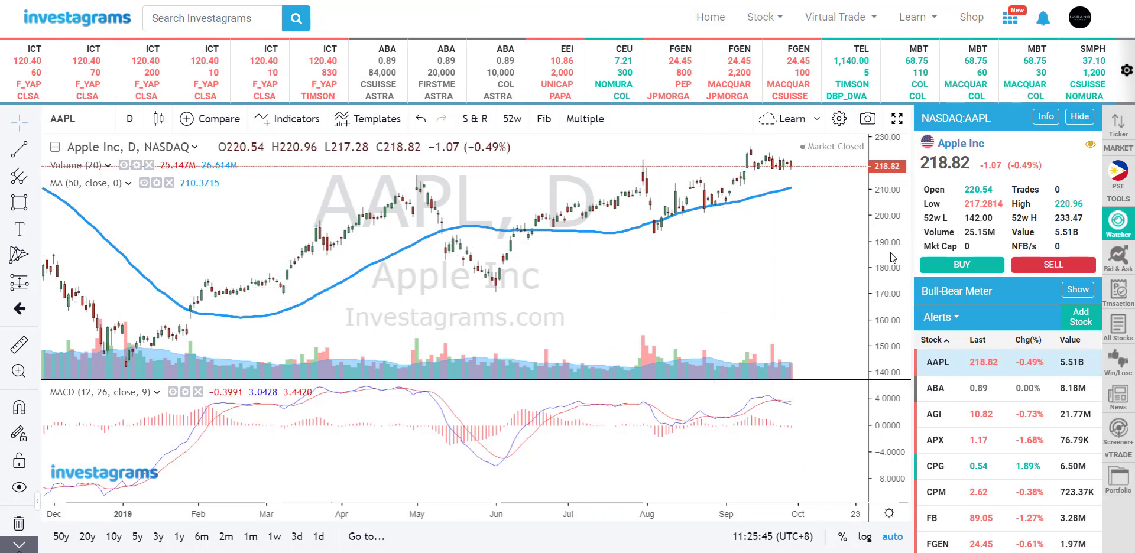
left_click_drag(894, 253, 900, 278)
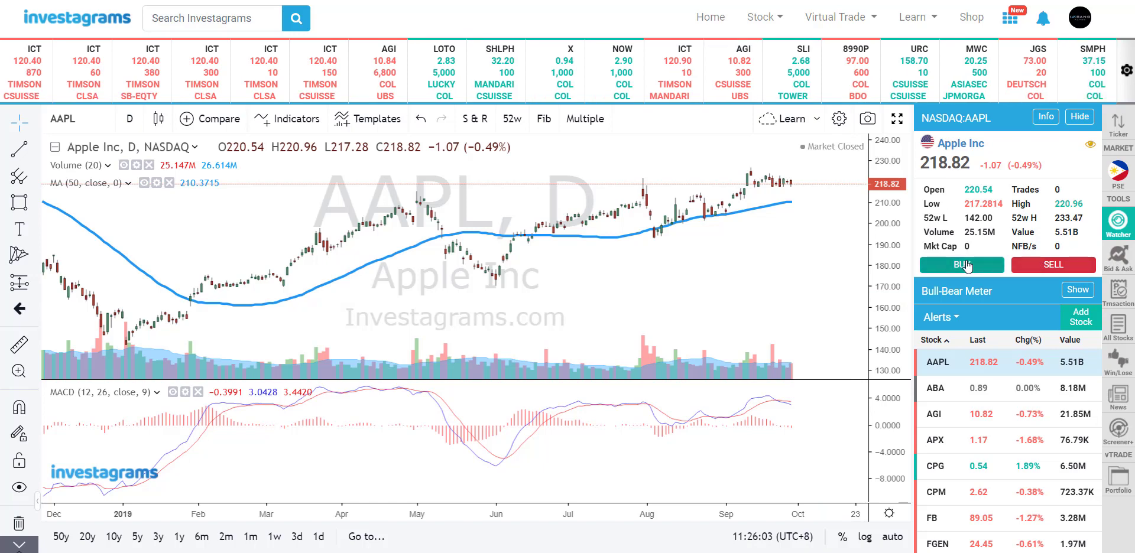
Step: Search for ALI and load the Ayala Land (PSE:ALI) daily chart
scroll(733, 301, "up", 2)
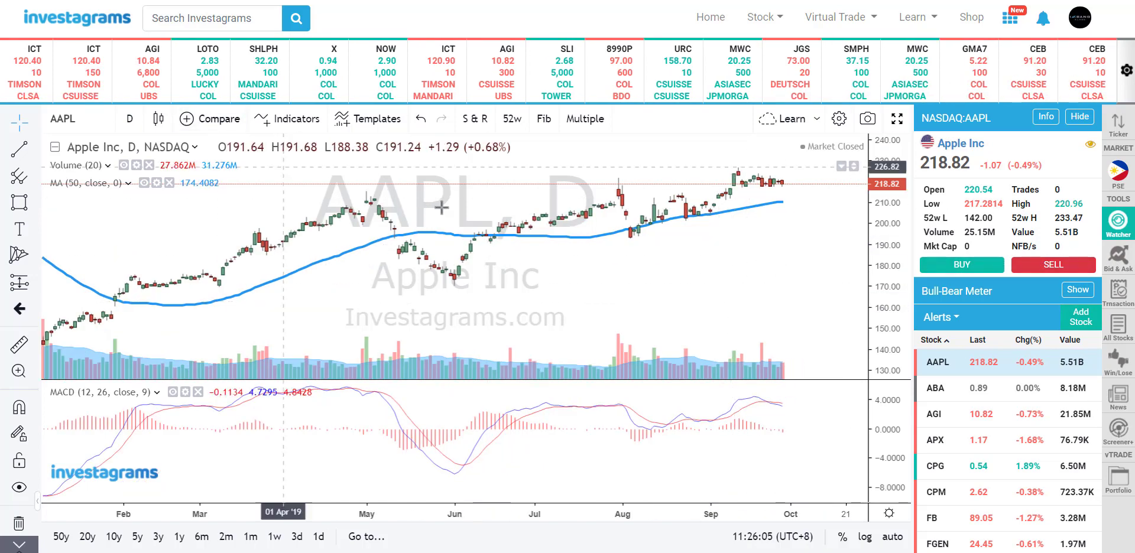
left_click(79, 119)
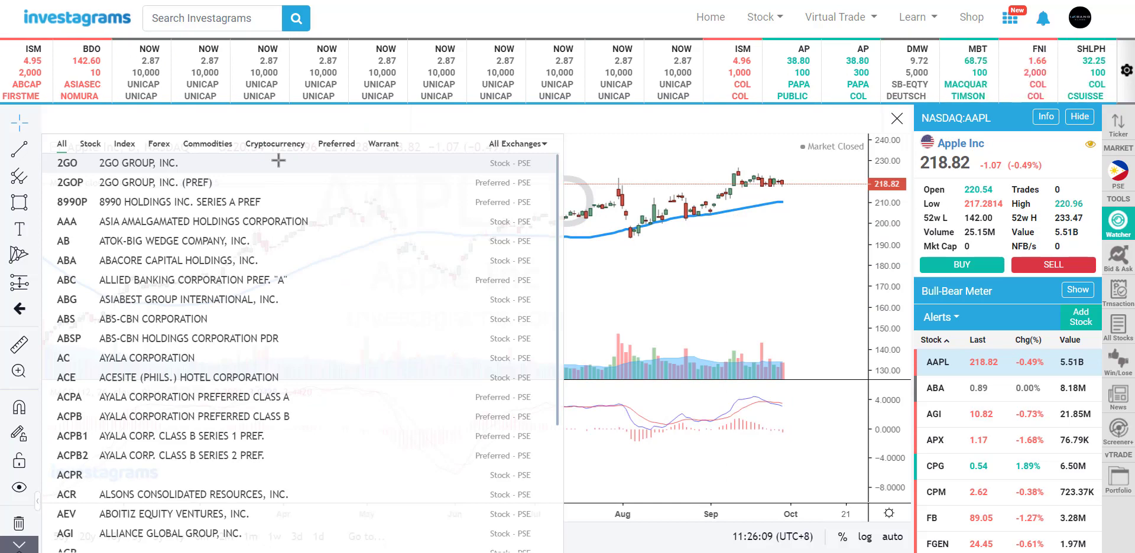
type("SE")
key("BackSpace")
key("BackSpace")
type("ALI")
key("Return")
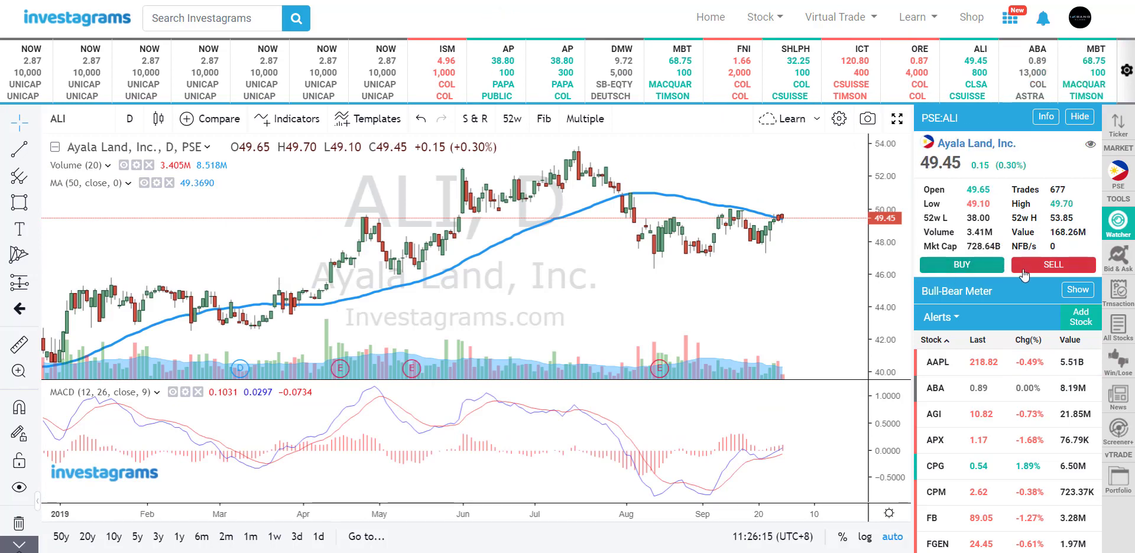
Step: Submit a buy order for 100 ALI shares at 48 from the Investagrams Trading Cup 2019 portfolio
left_click(960, 267)
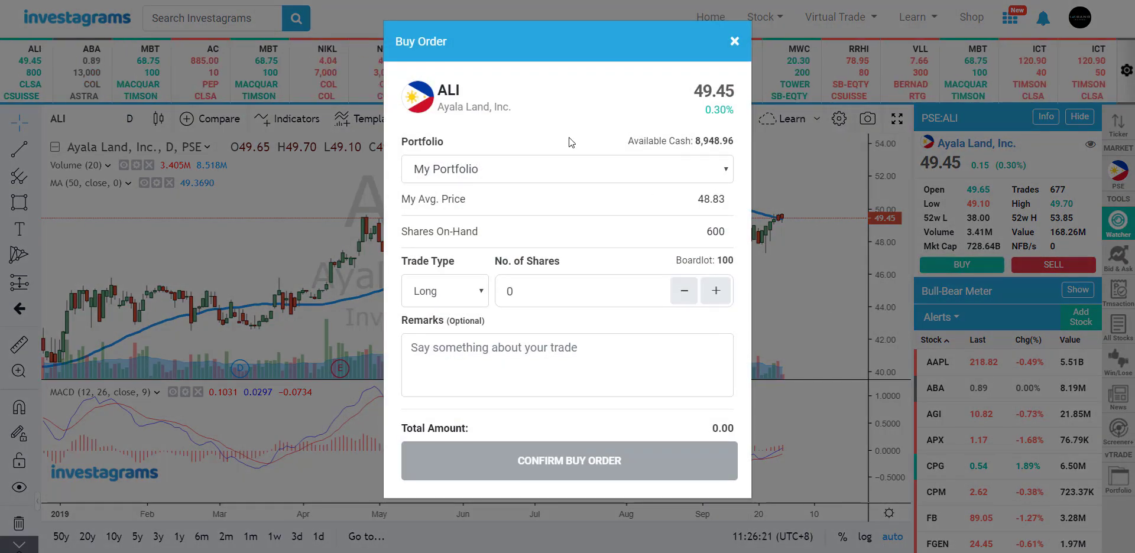
left_click(563, 170)
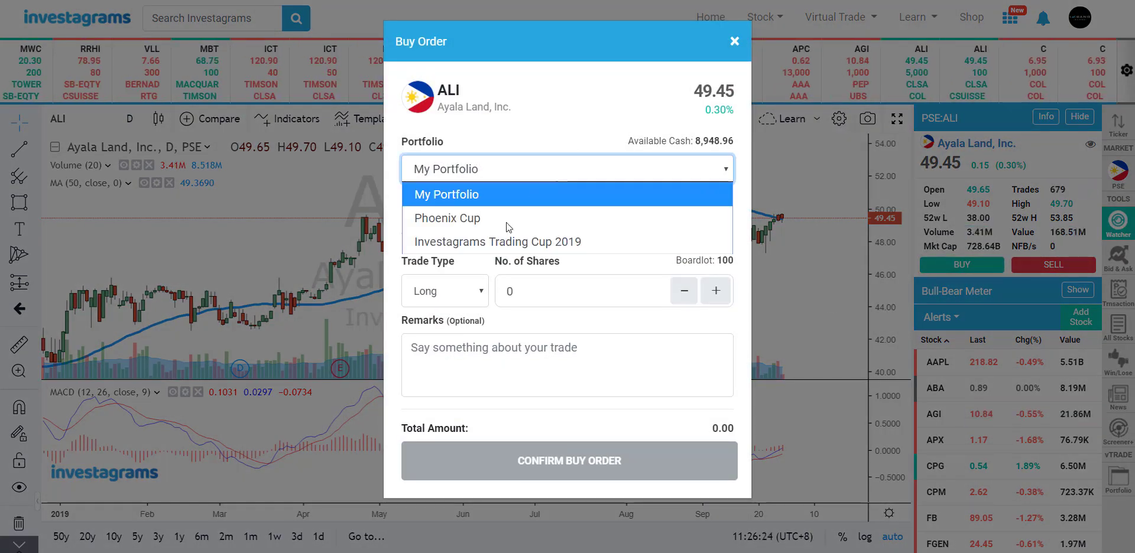
left_click(480, 240)
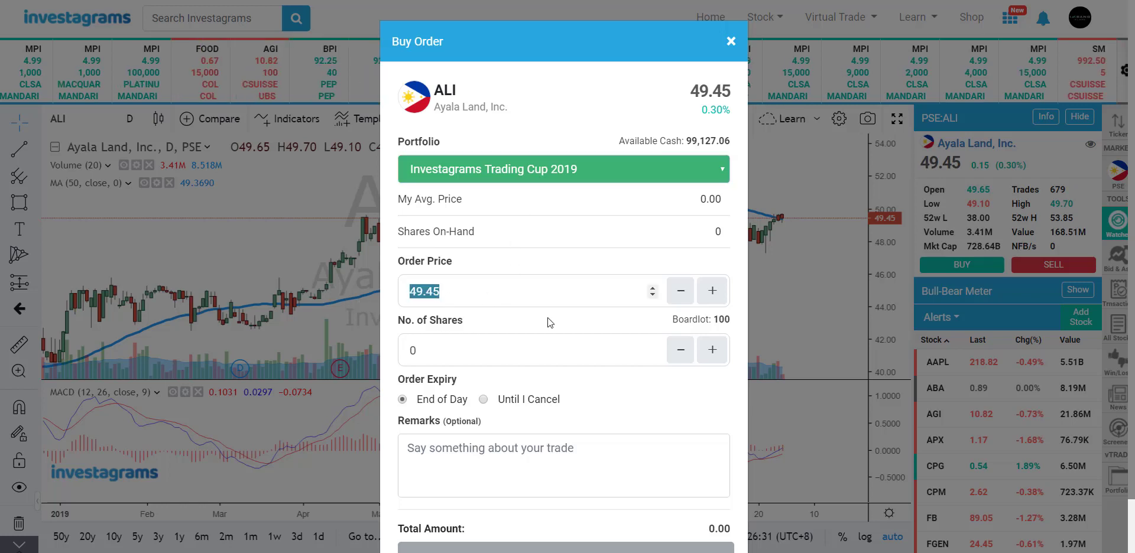
scroll(564, 322, "down", 1)
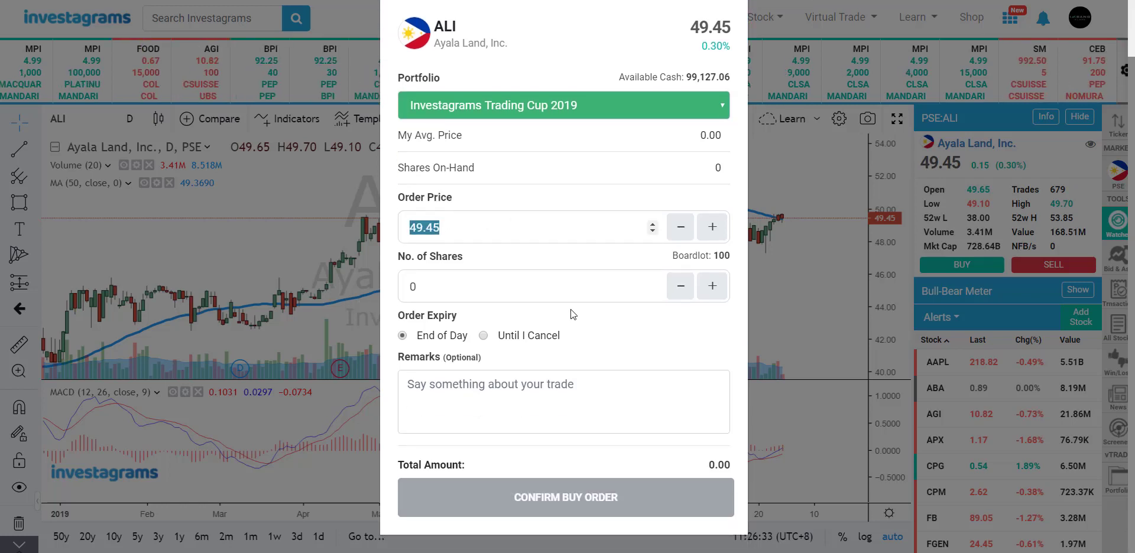
type("48")
left_click(428, 292)
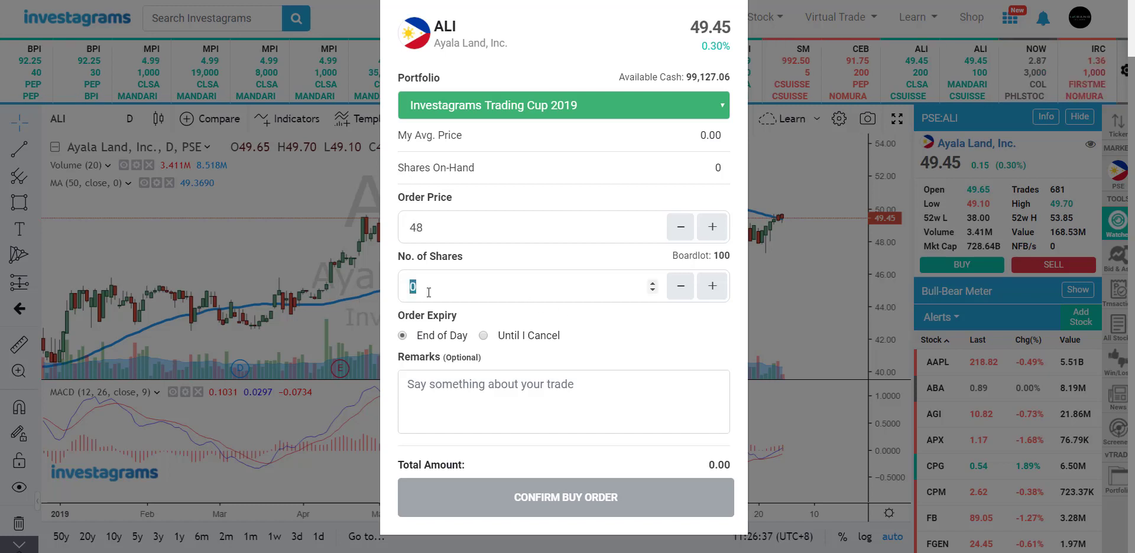
type("100")
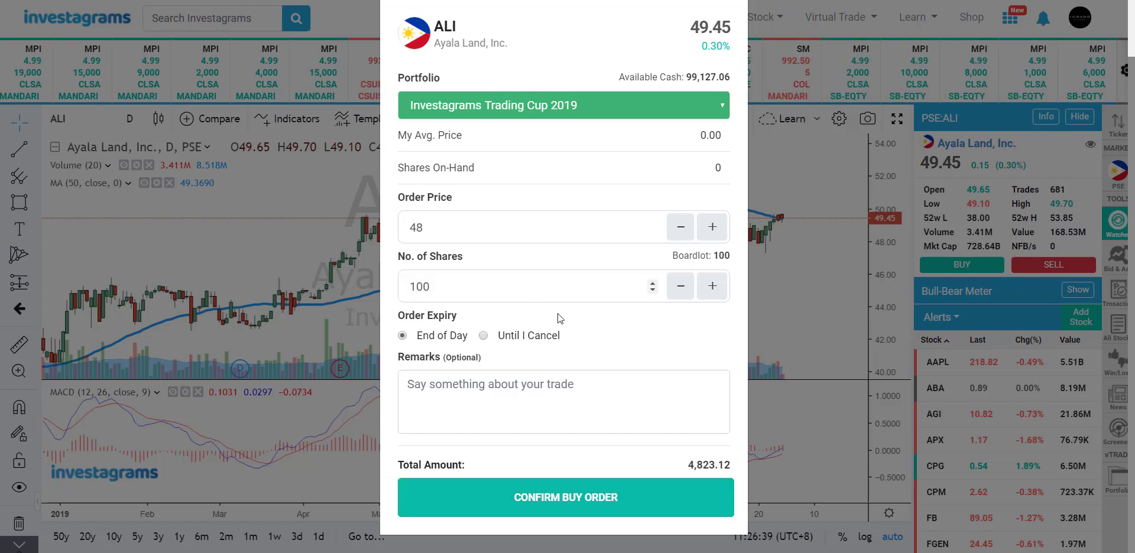
left_click(538, 497)
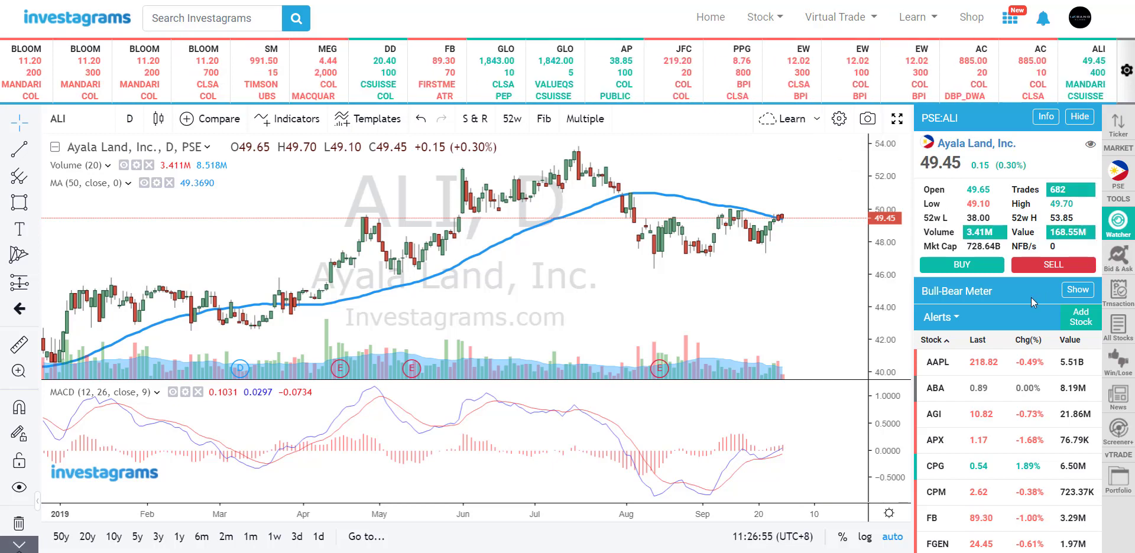
Step: Expand ALI's Bull-Bear Meter and show its market depth (49.45 bid, 49.50 ask), with Transactions hidden
left_click(1075, 290)
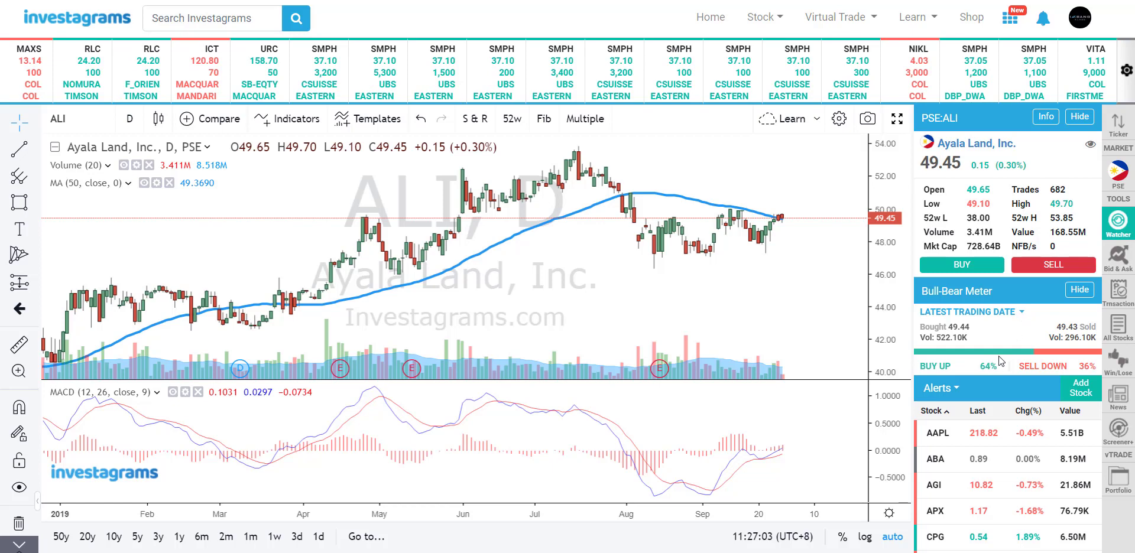
left_click(1121, 259)
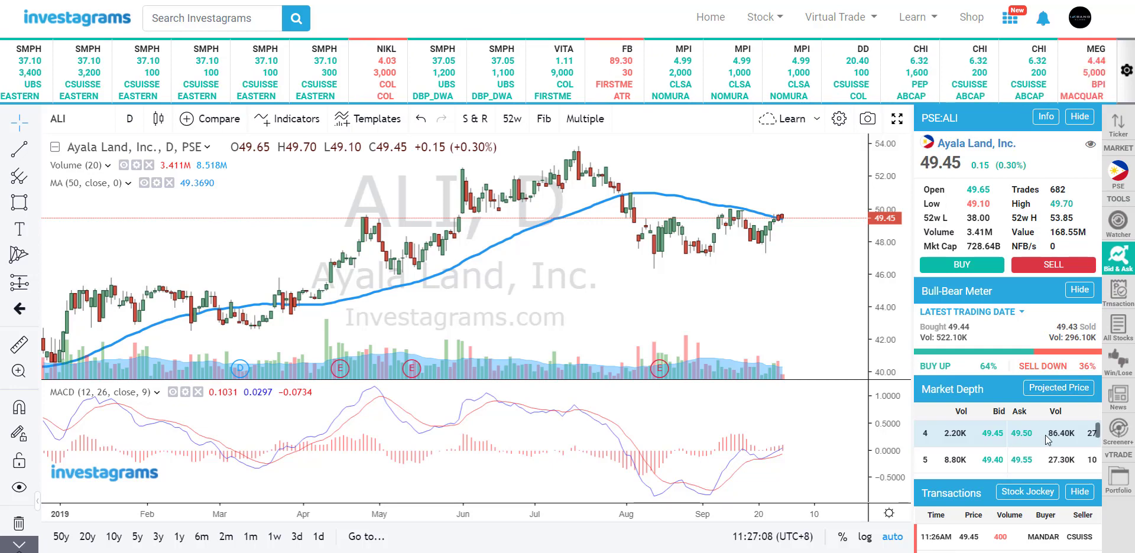
left_click(1080, 493)
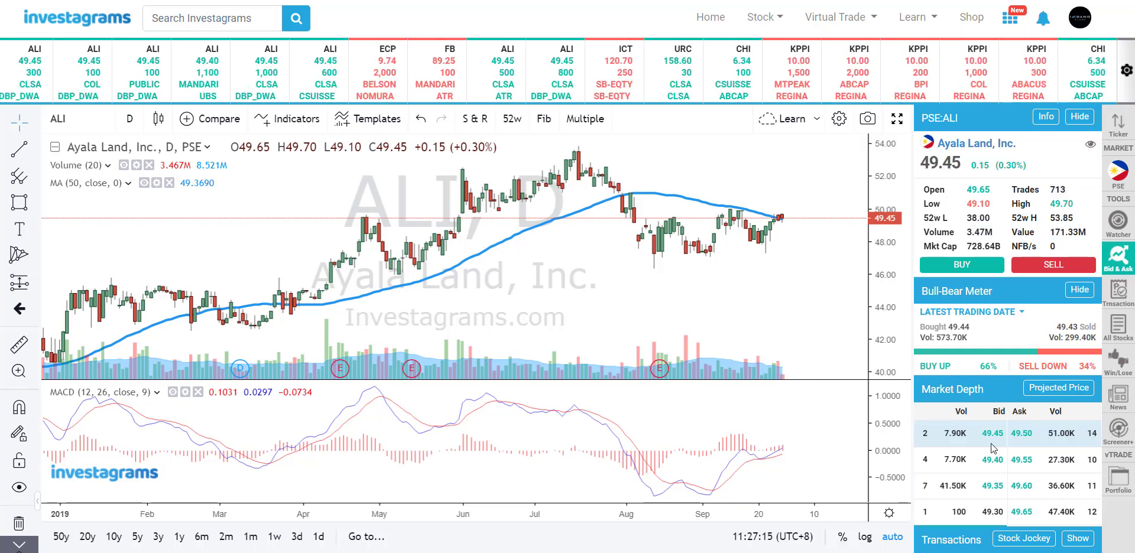
scroll(1013, 446, "down", 1)
scroll(1015, 450, "down", 5)
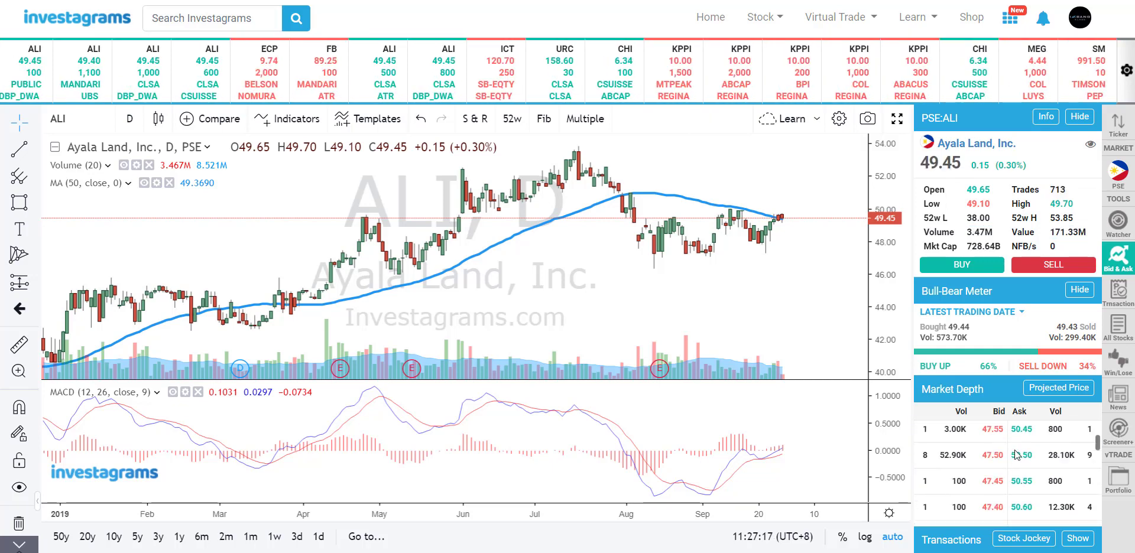
scroll(1015, 470, "down", 6)
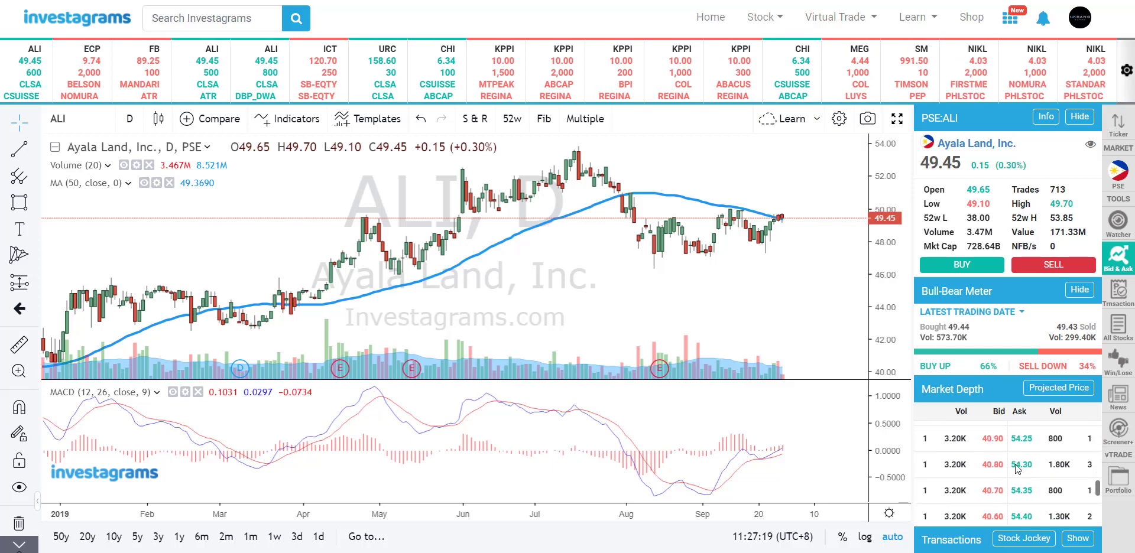
scroll(1011, 467, "up", 4)
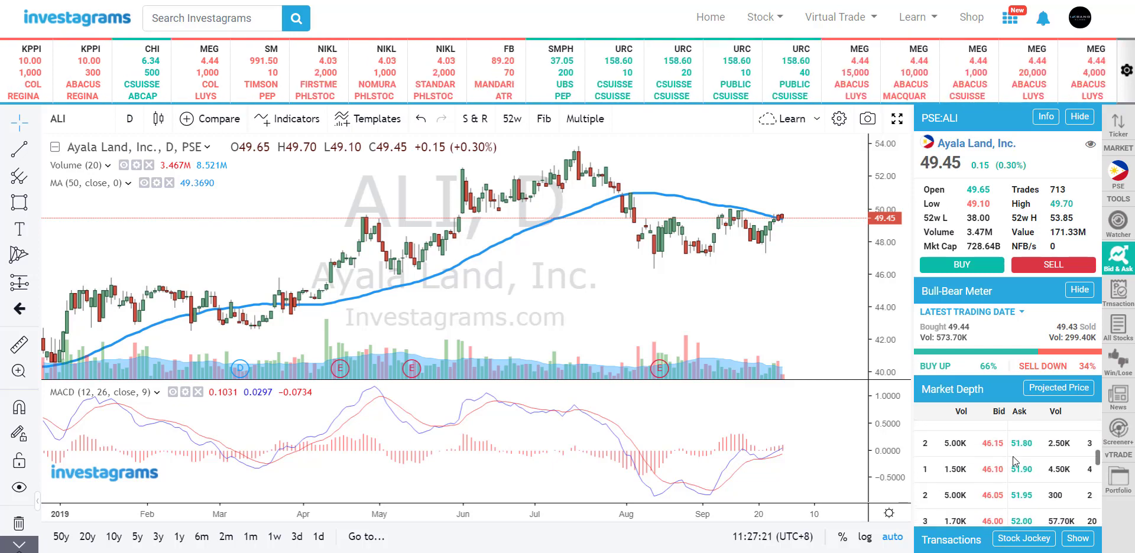
scroll(984, 462, "down", 3)
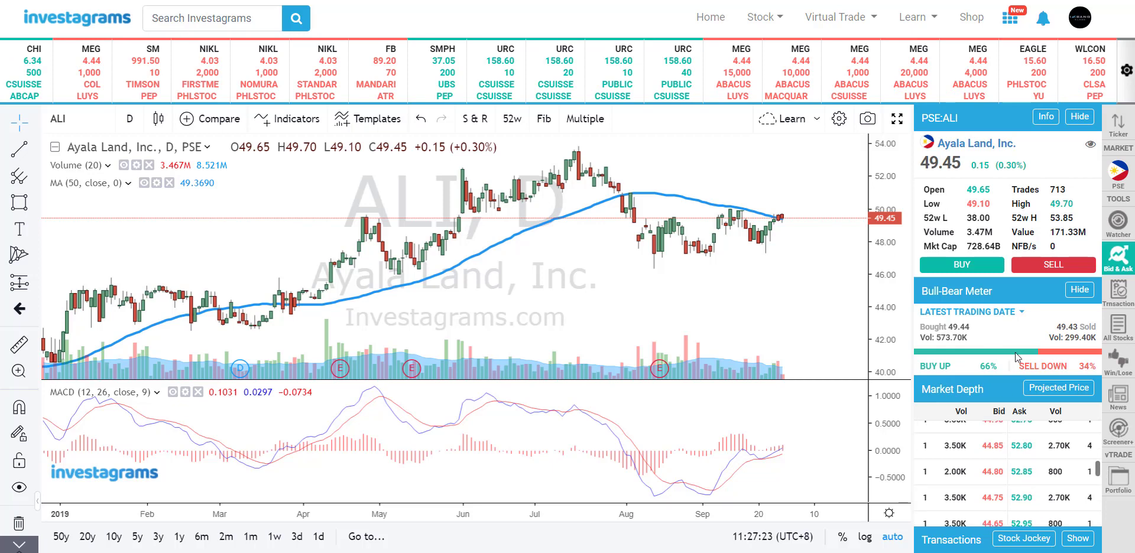
scroll(1022, 441, "up", 10)
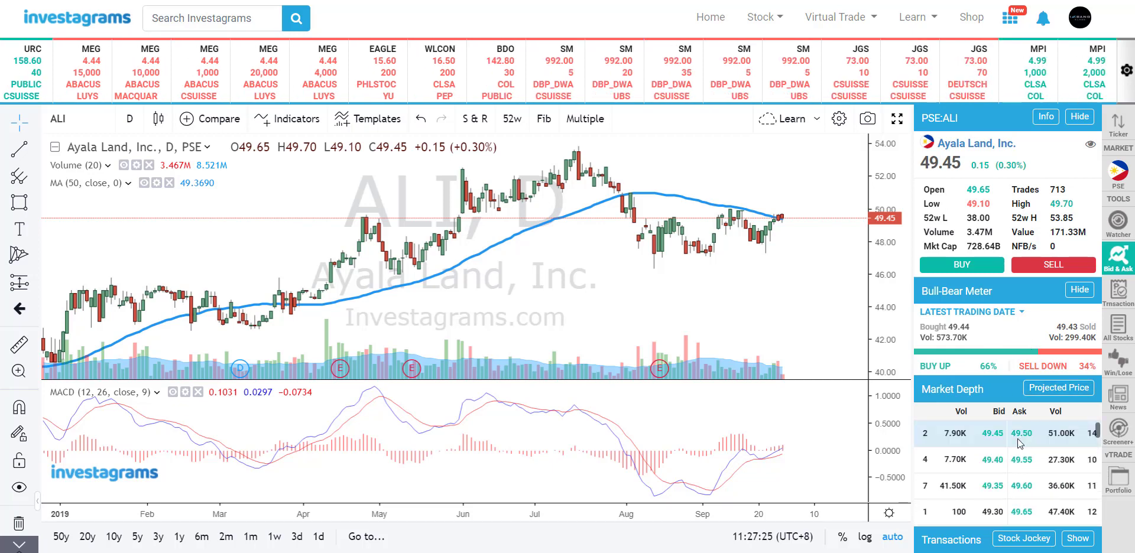
Step: Base the Bull-Bear Meter on the last 5 days, then show the All Stocks list
left_click(1023, 315)
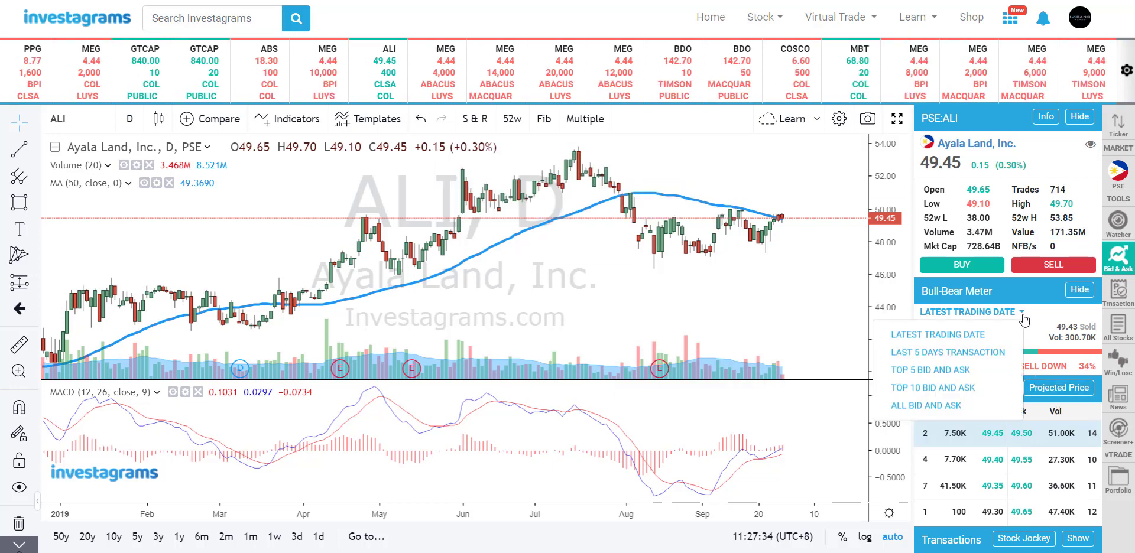
left_click(953, 354)
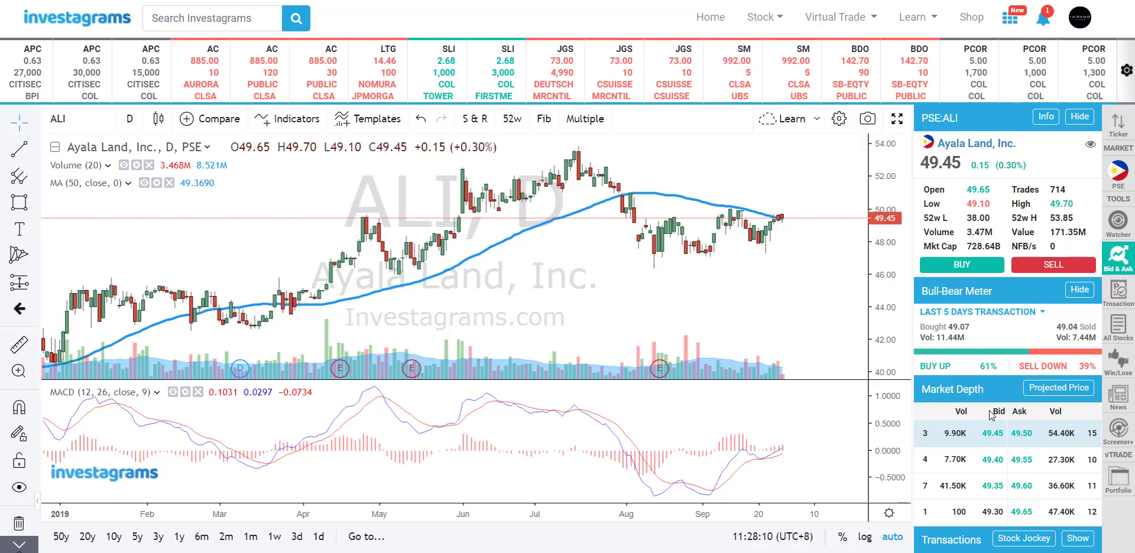
left_click(1118, 293)
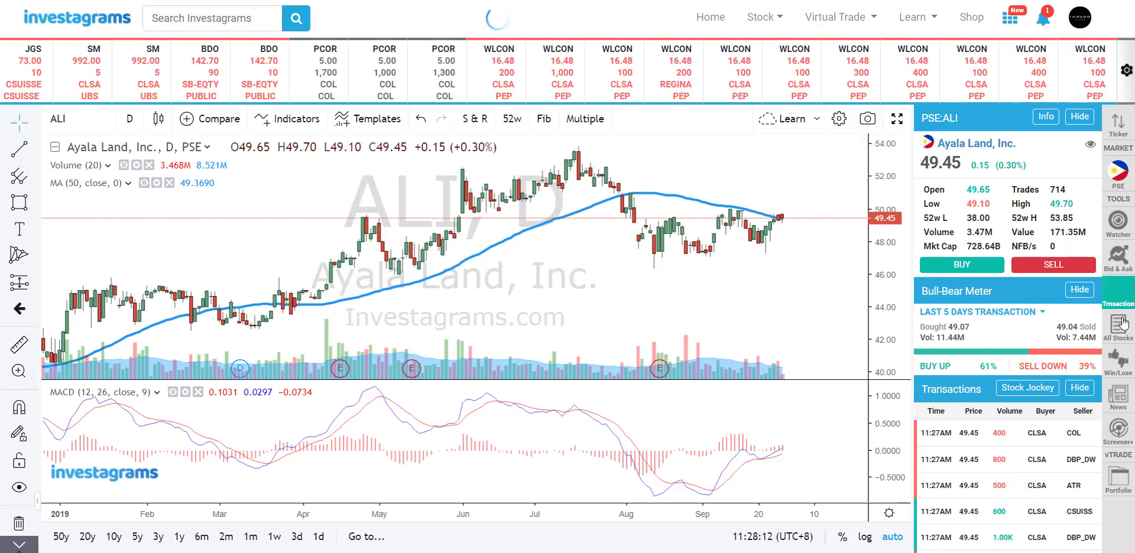
scroll(1028, 453, "down", 3)
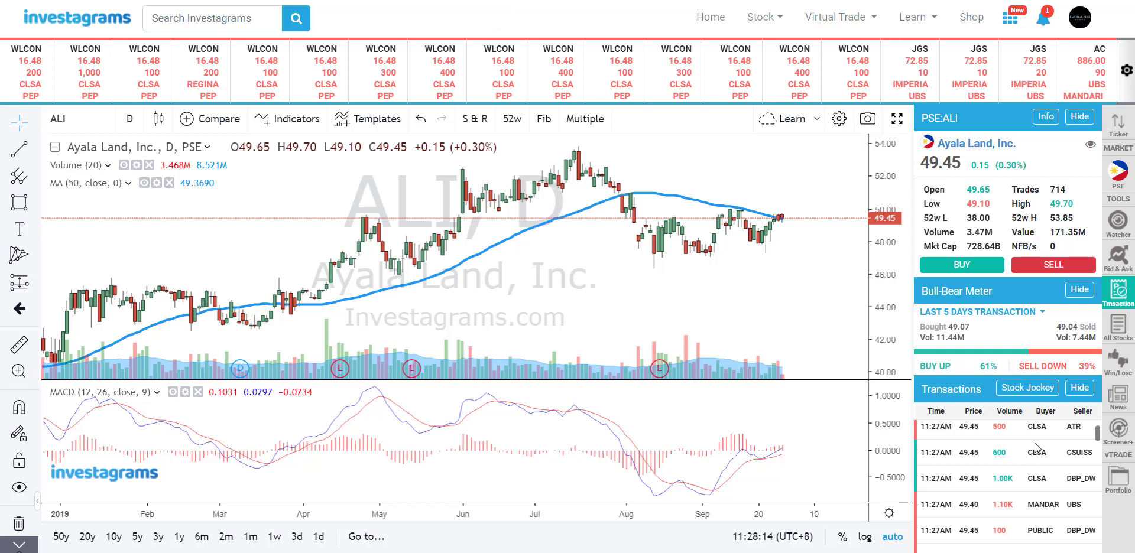
scroll(1040, 460, "down", 5)
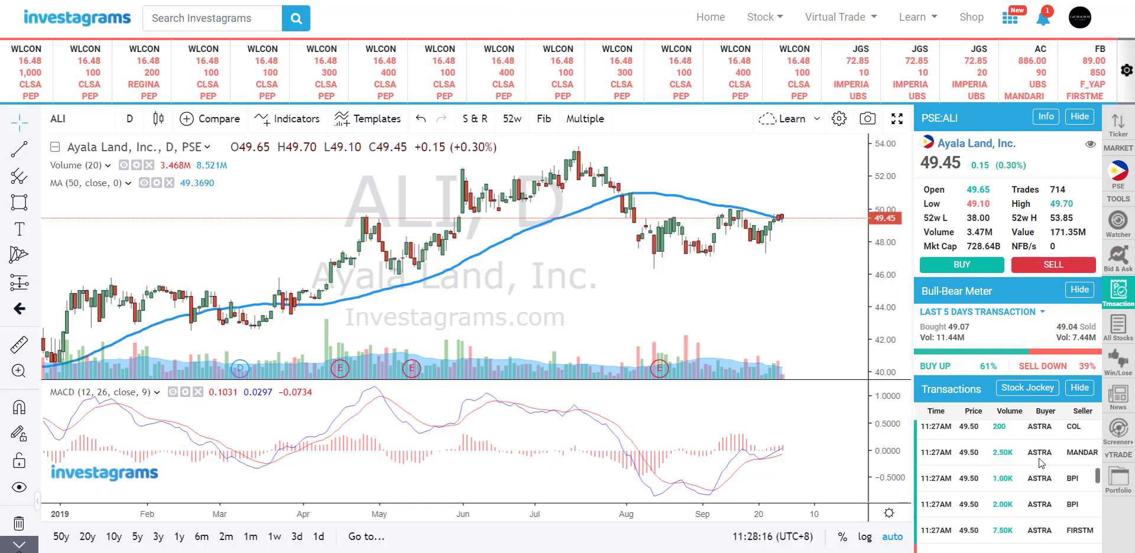
left_click(1128, 338)
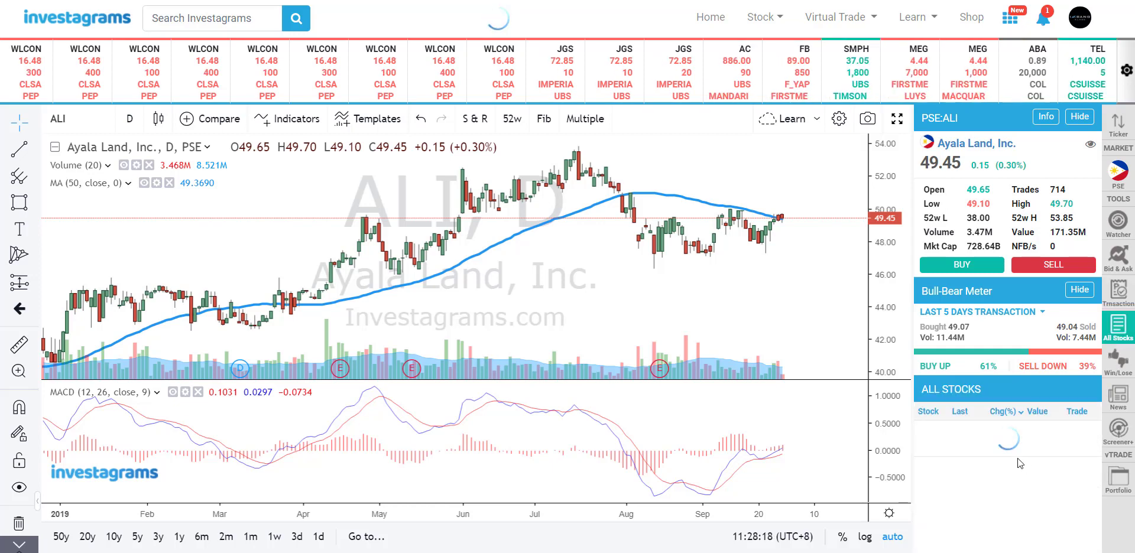
Step: Sort All Stocks by Chg% with the biggest gainers first, opening the BPI, BMM and OPMB charts
left_click(1018, 424)
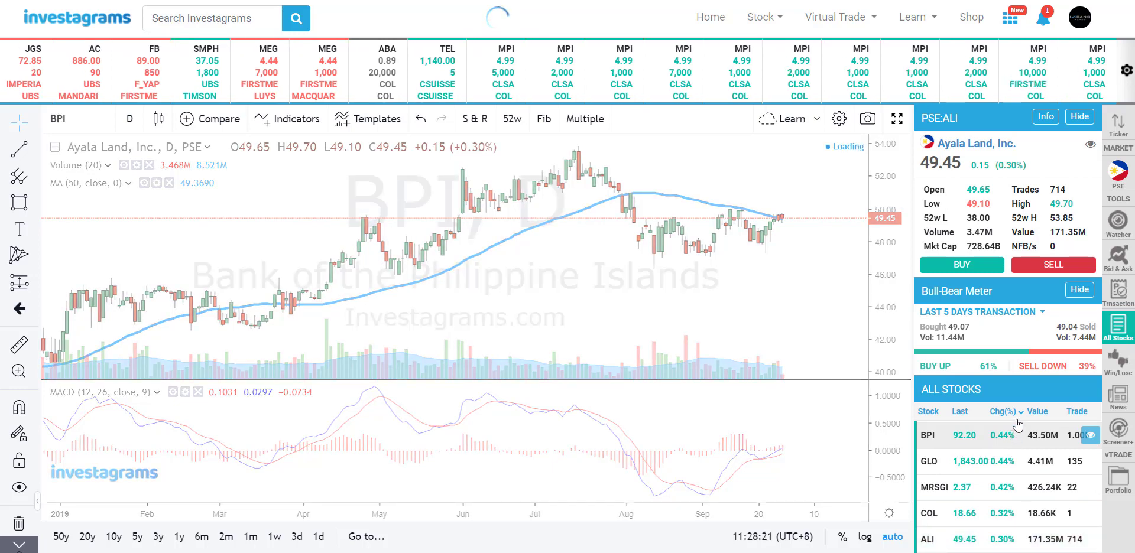
left_click(1005, 412)
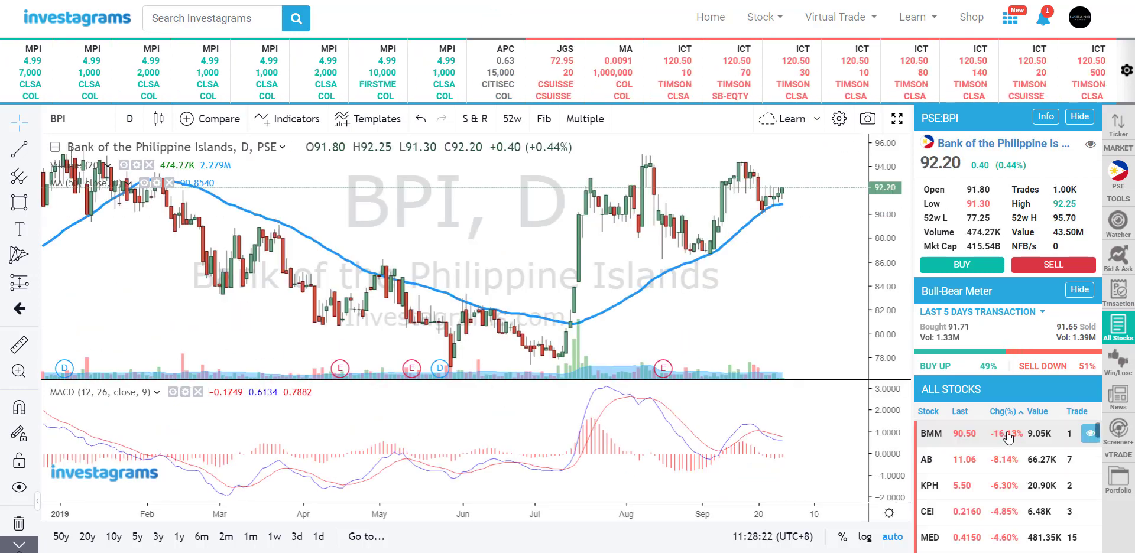
left_click(1010, 442)
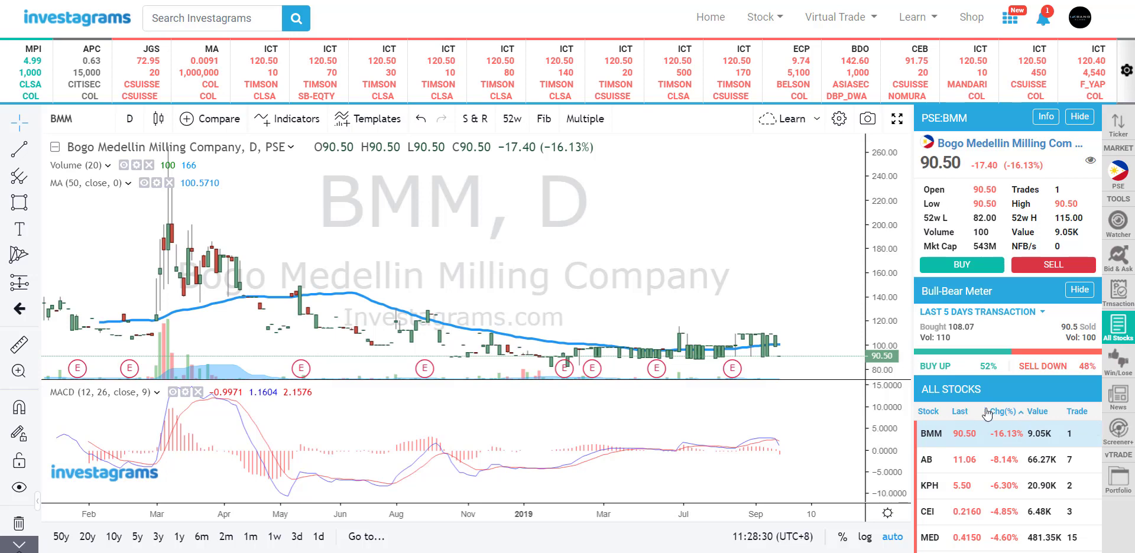
left_click(1021, 414)
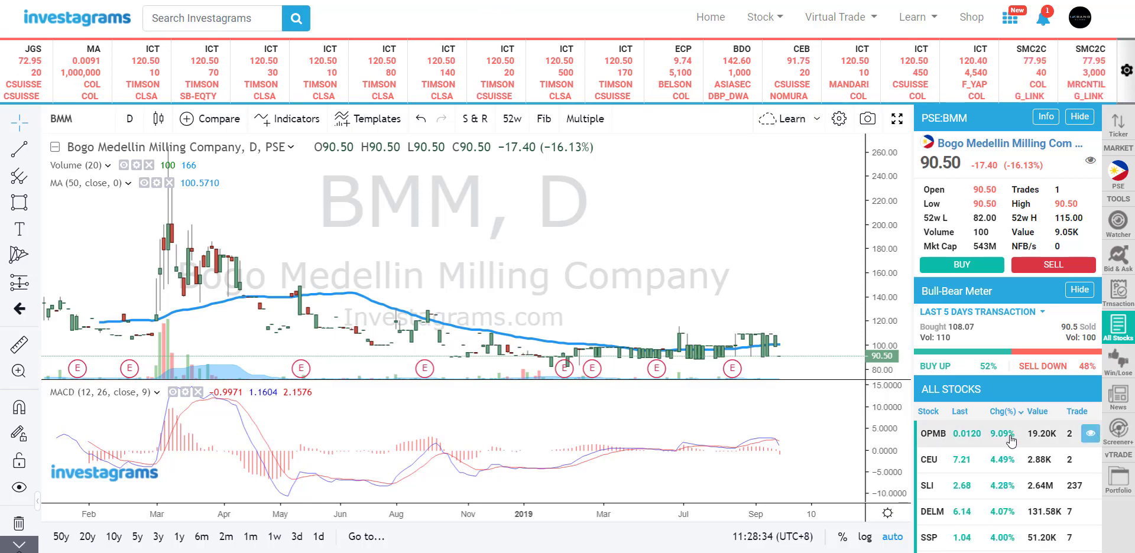
left_click(1010, 442)
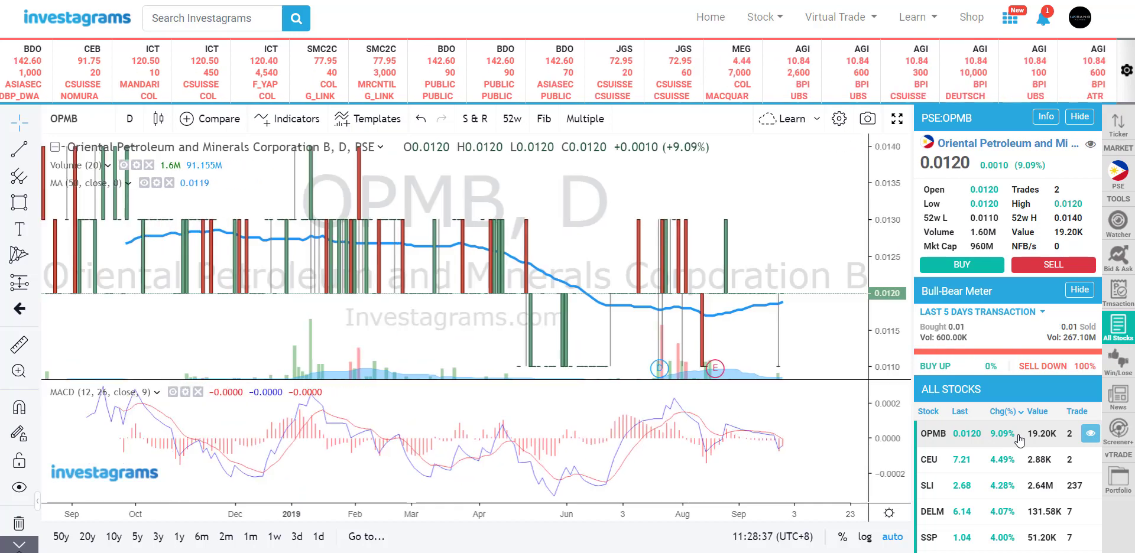
Step: Step through the gainers CEU, SLI, DELM, TFHI and SOC, ending back on DELM
key("Down")
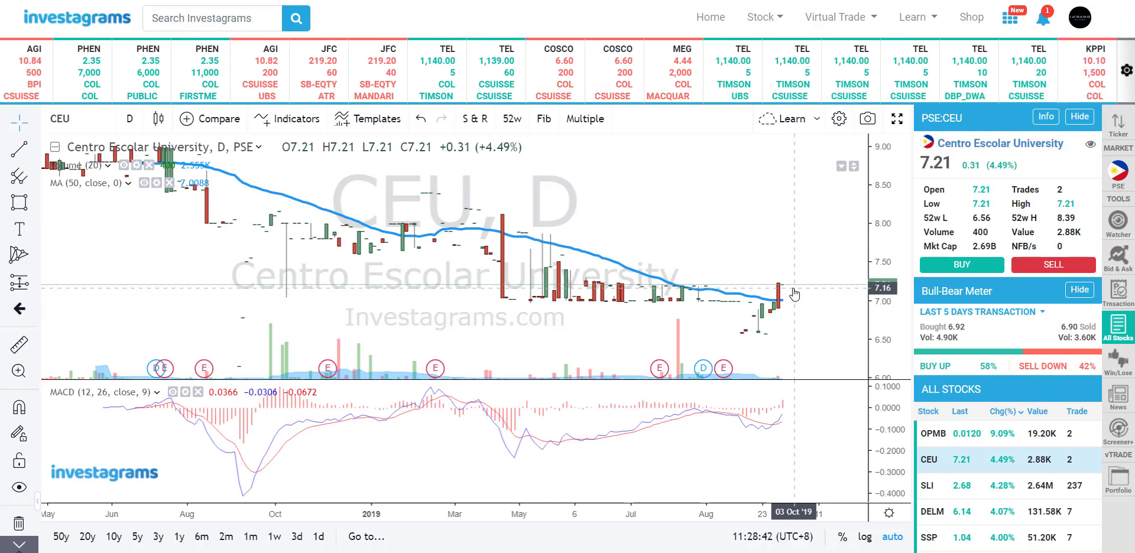
key("Down")
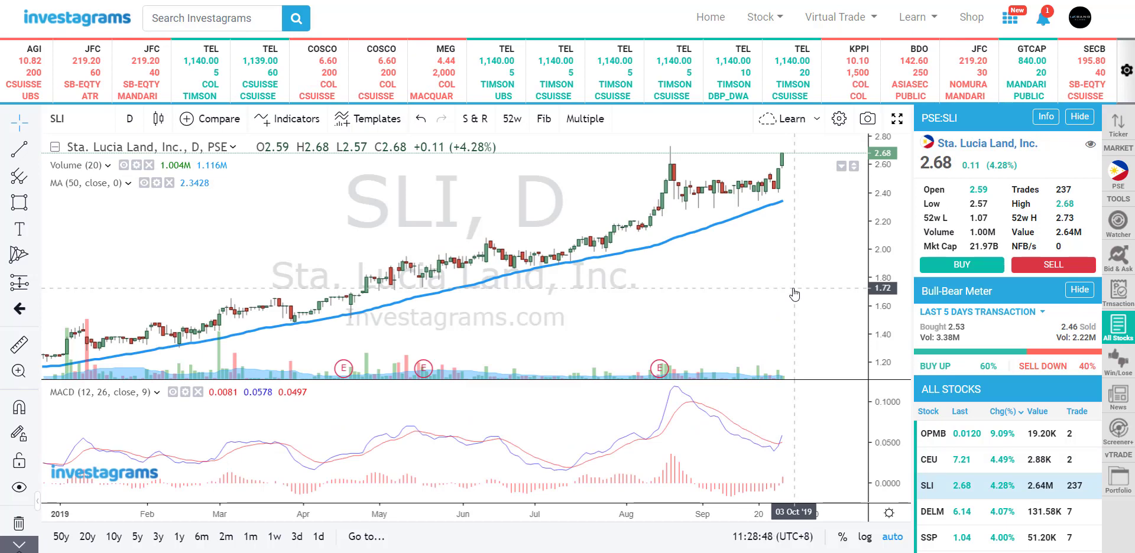
key("Down")
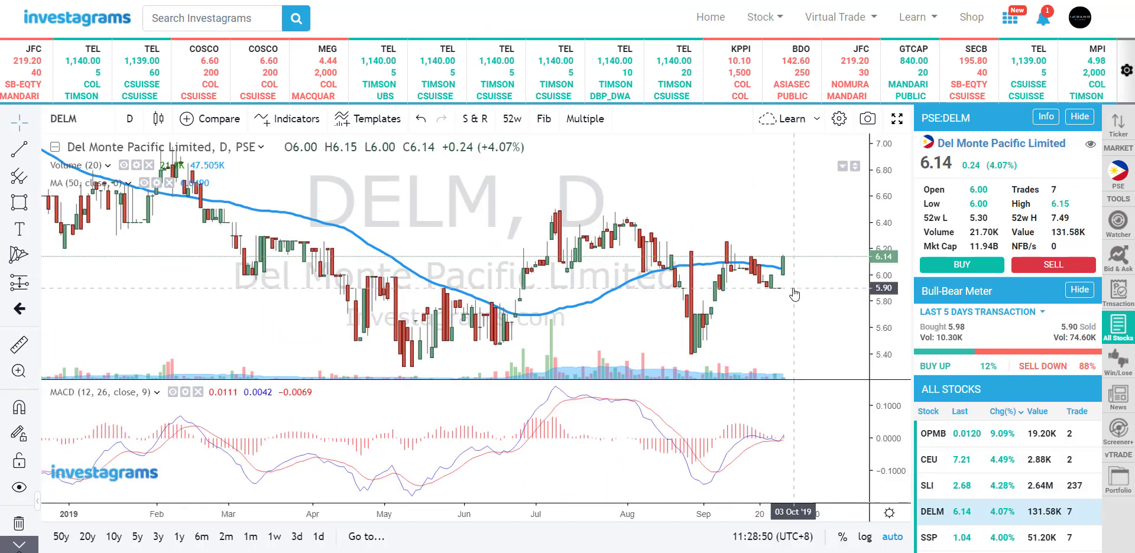
key("Down")
key("Down")
key("Down")
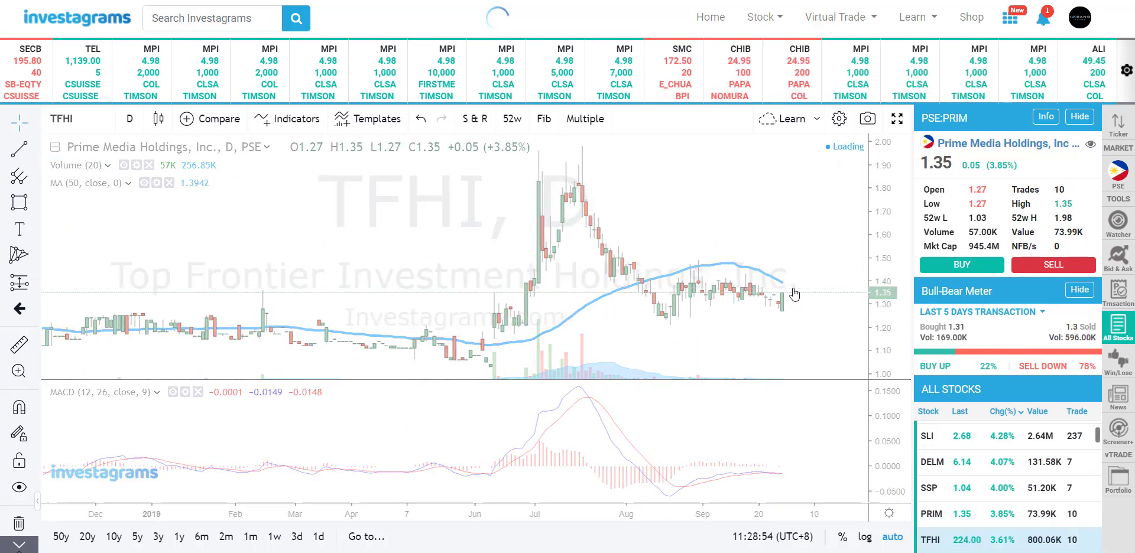
key("Down")
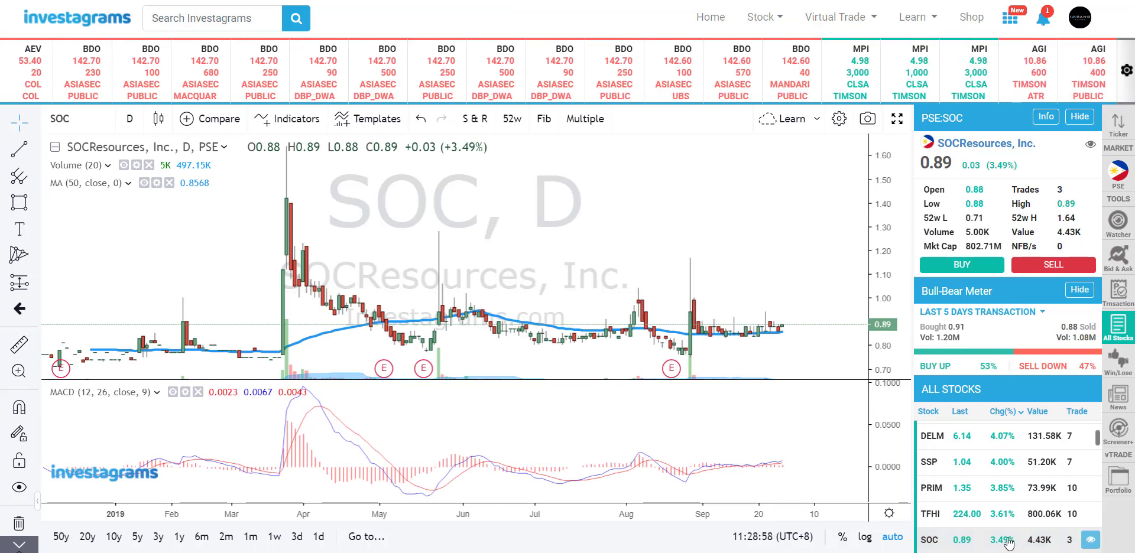
key("Up")
key("Up")
key("Up")
key("Up")
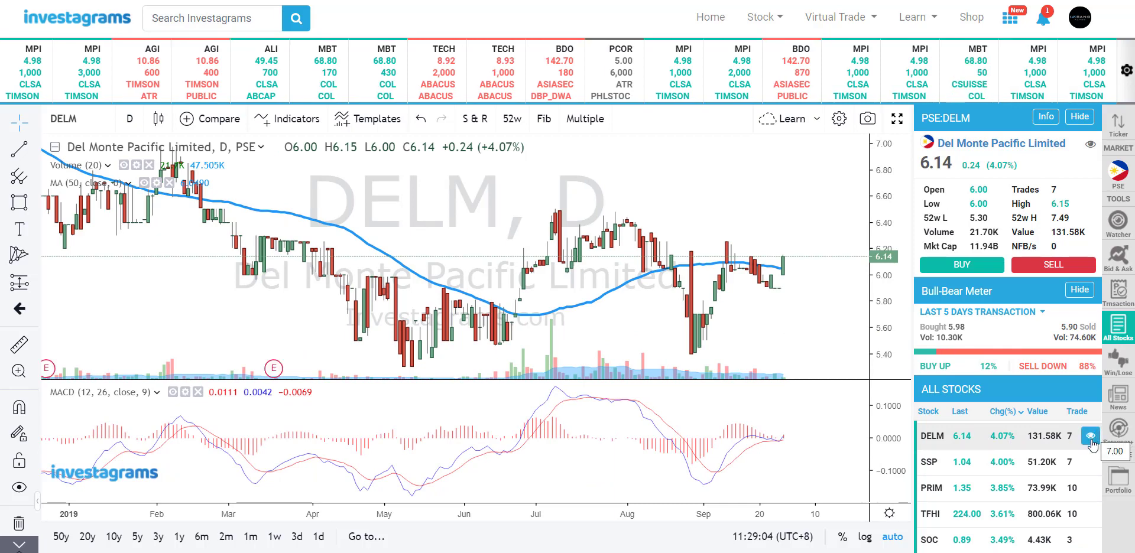
Step: Put DELM in the Alerts watcher group and view the Alerts watchlist alongside CPM, FB and FGEN
left_click(1091, 437)
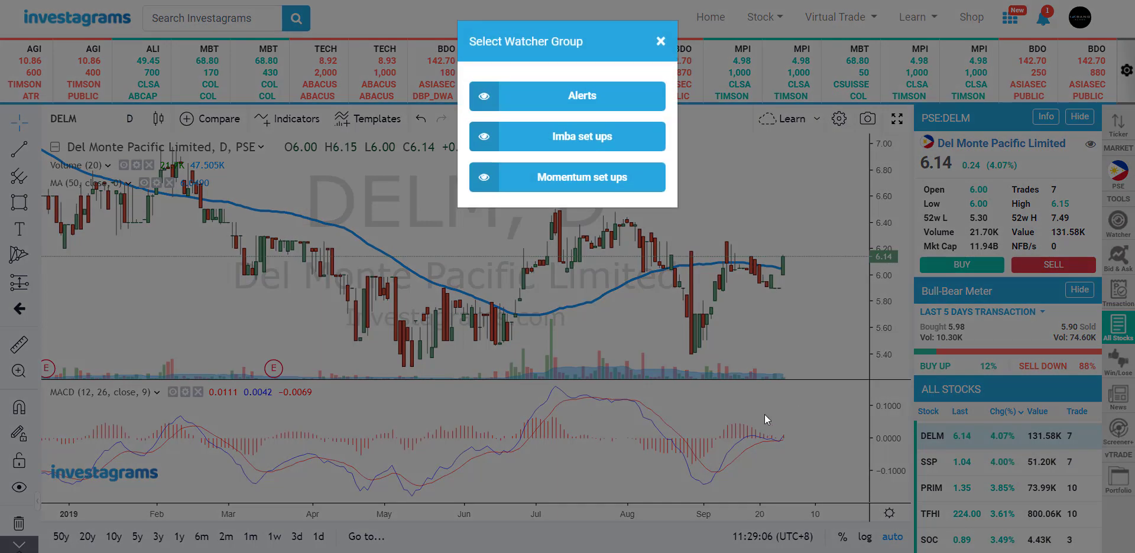
left_click(566, 106)
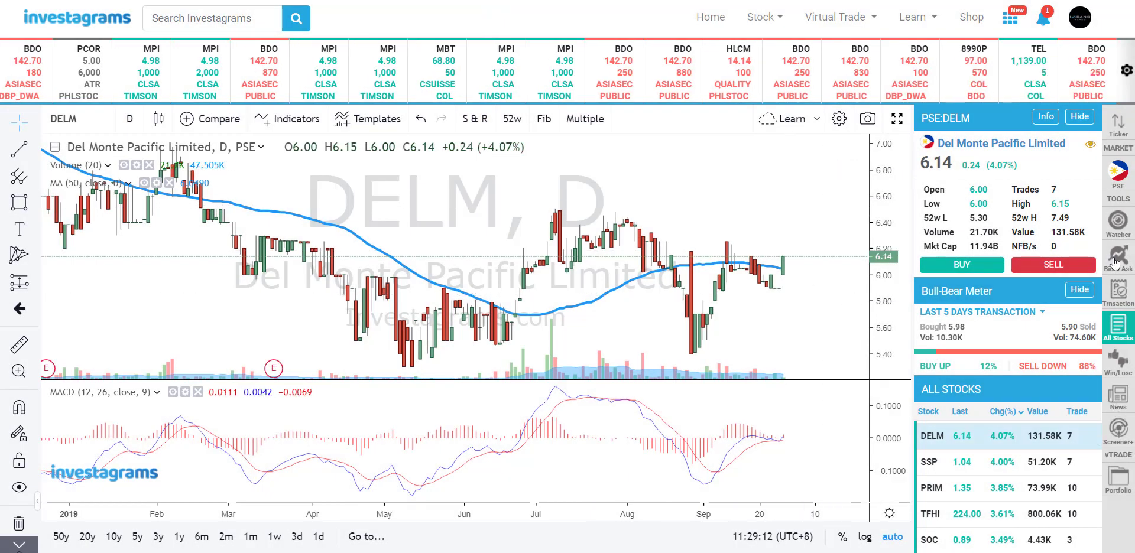
left_click(1118, 227)
scroll(1011, 489, "down", 8)
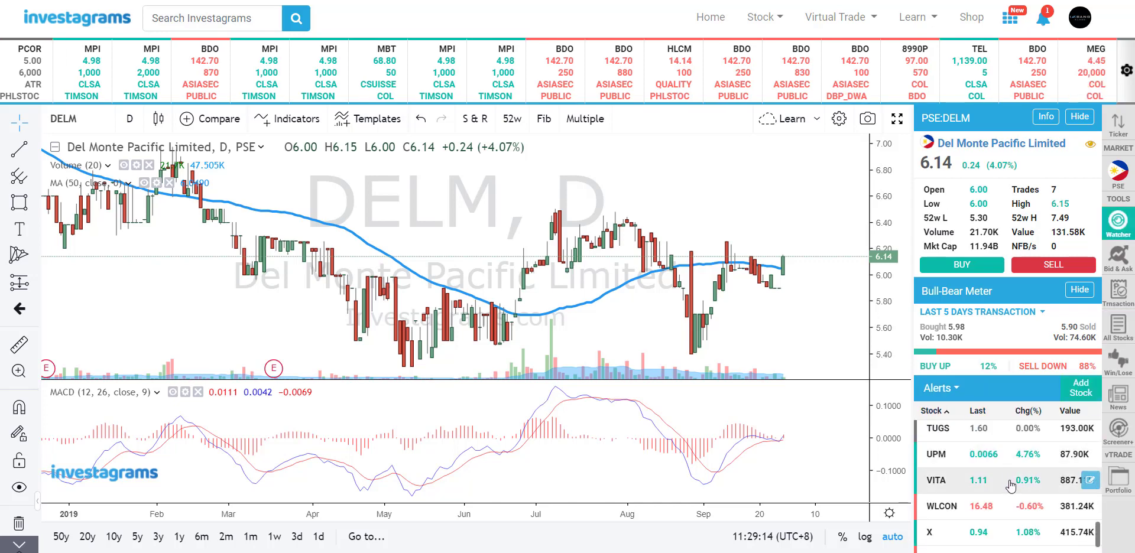
scroll(1011, 489, "up", 6)
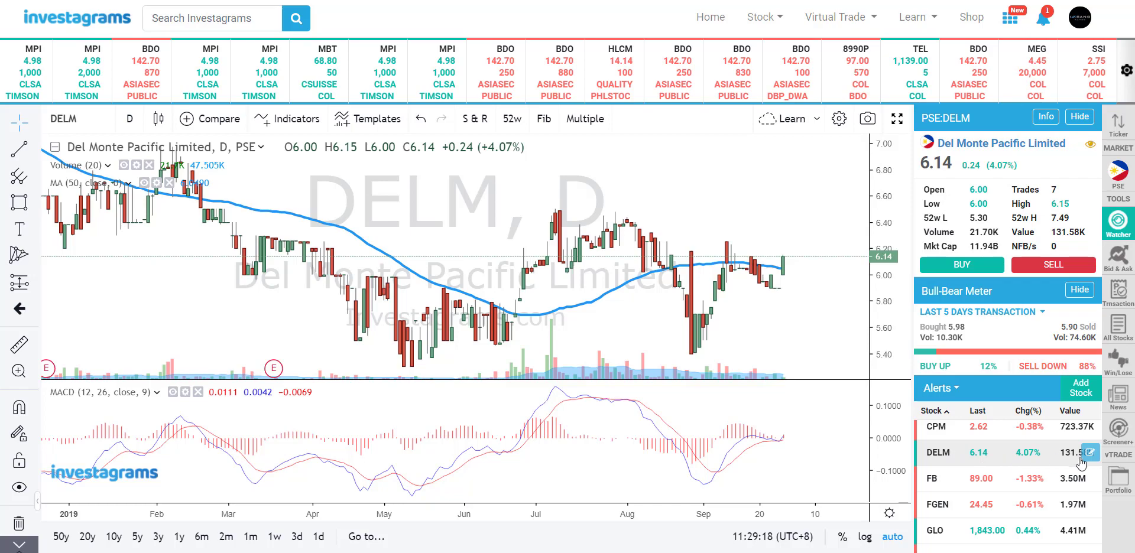
Step: Close DELM's Edit Watcher dialog unchanged, then show the most active stocks, top gainers and losers
left_click(1090, 453)
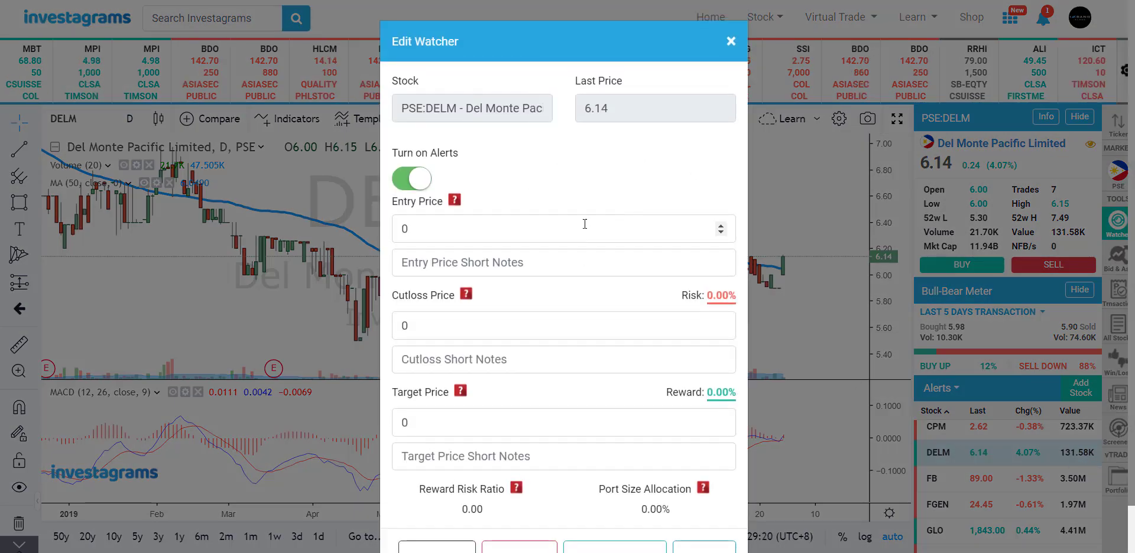
scroll(611, 347, "down", 2)
scroll(610, 348, "up", 2)
left_click(731, 42)
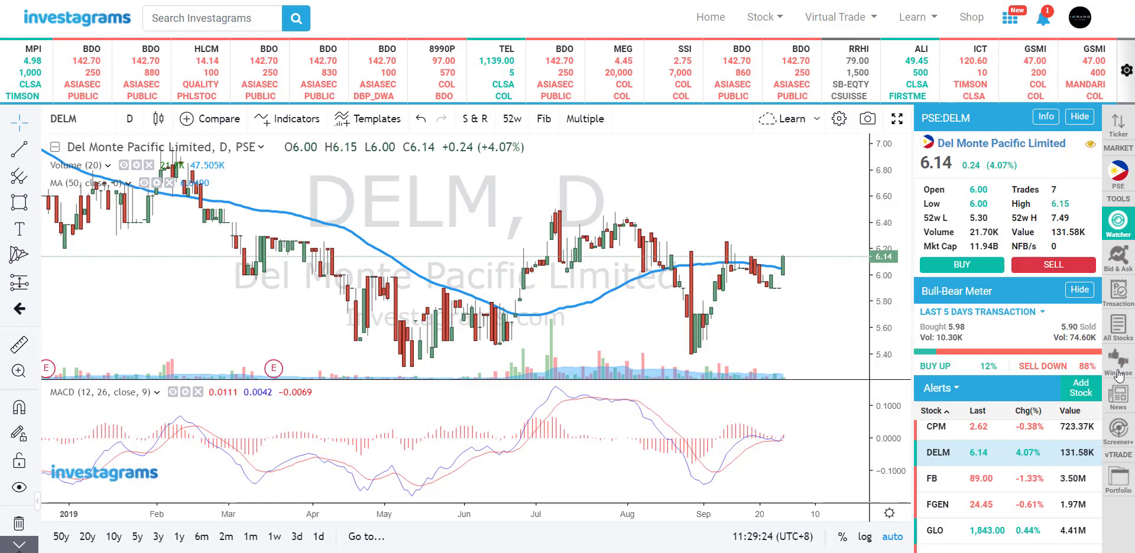
left_click(1117, 374)
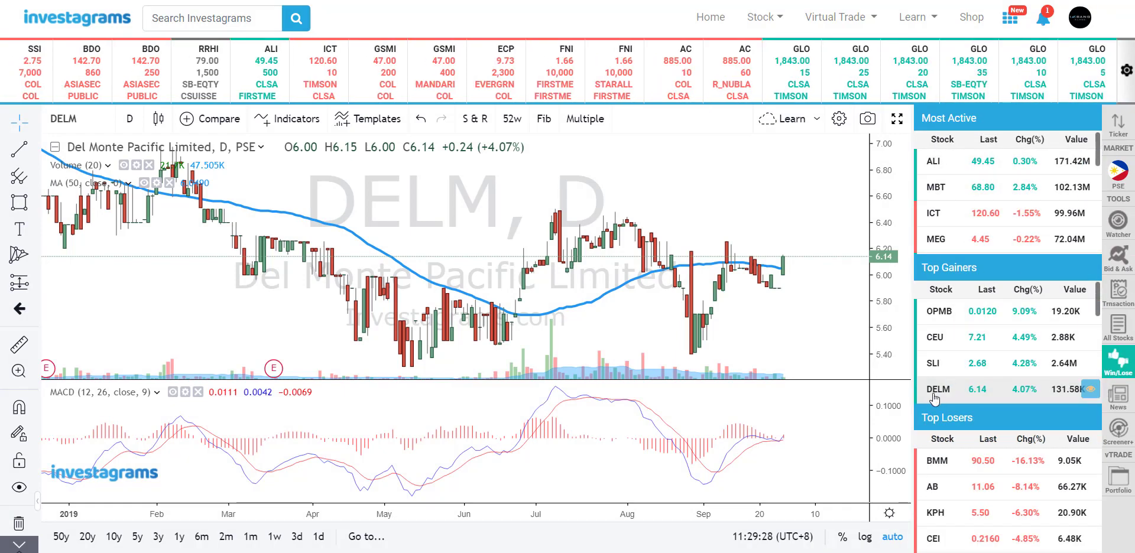
Step: Browse DELM's news headlines, then bring up the Screener+ panel
left_click(1128, 400)
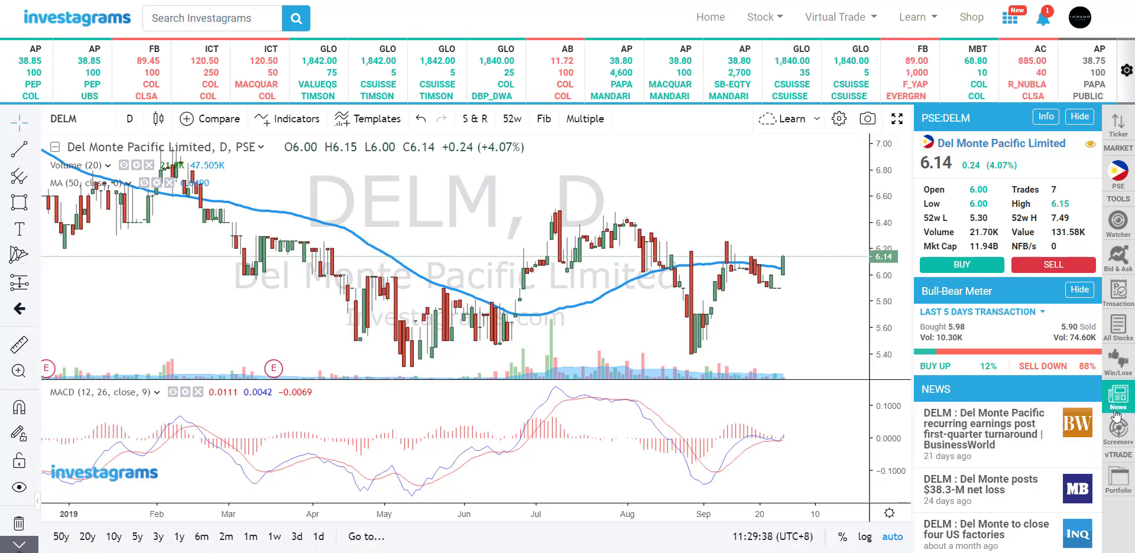
scroll(1032, 464, "down", 1)
scroll(1030, 463, "up", 1)
scroll(1027, 463, "down", 3)
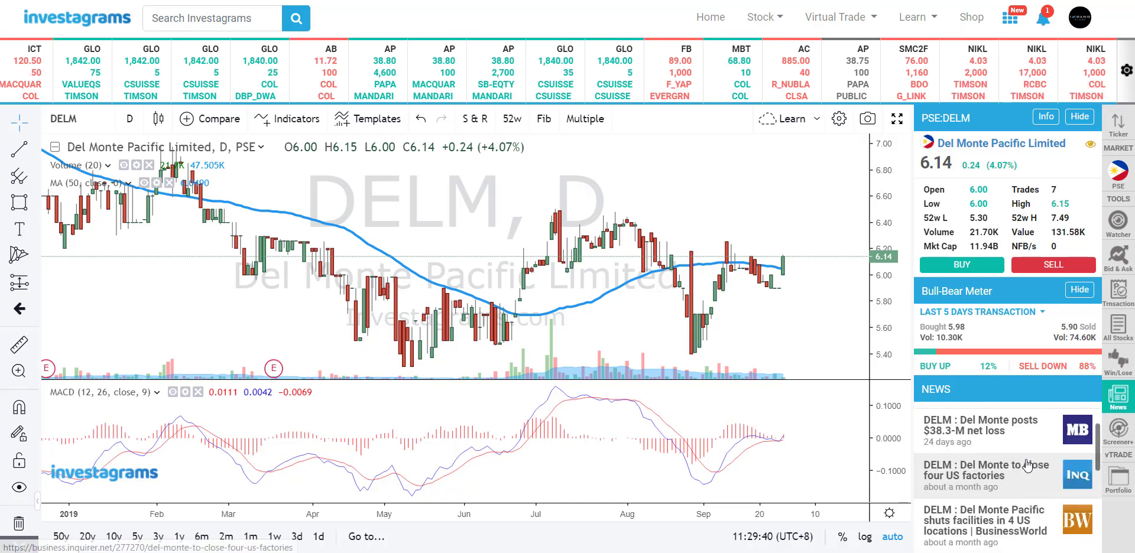
scroll(1026, 463, "down", 2)
scroll(1017, 464, "down", 2)
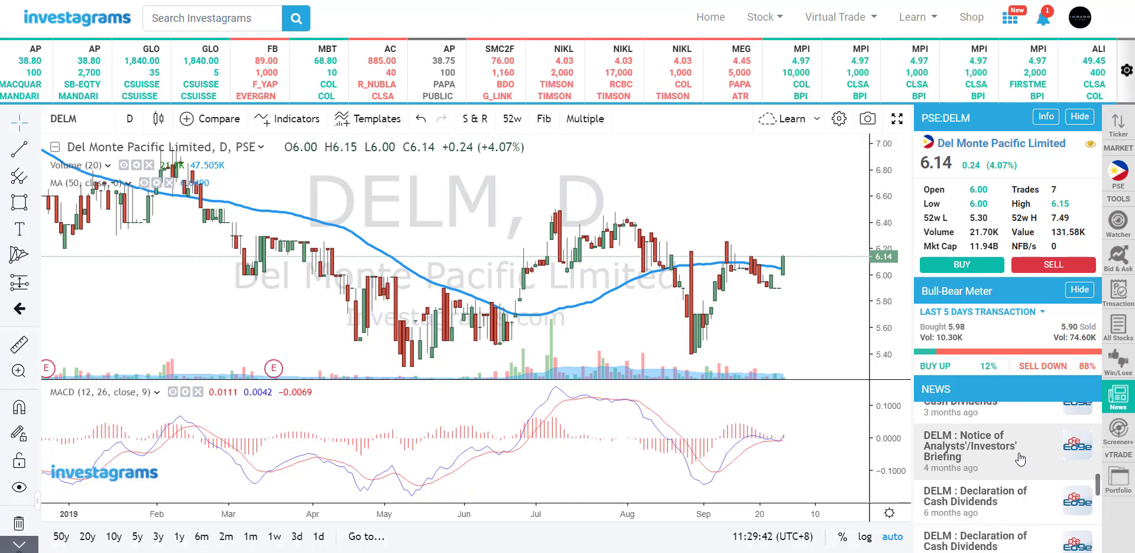
scroll(1005, 471, "up", 2)
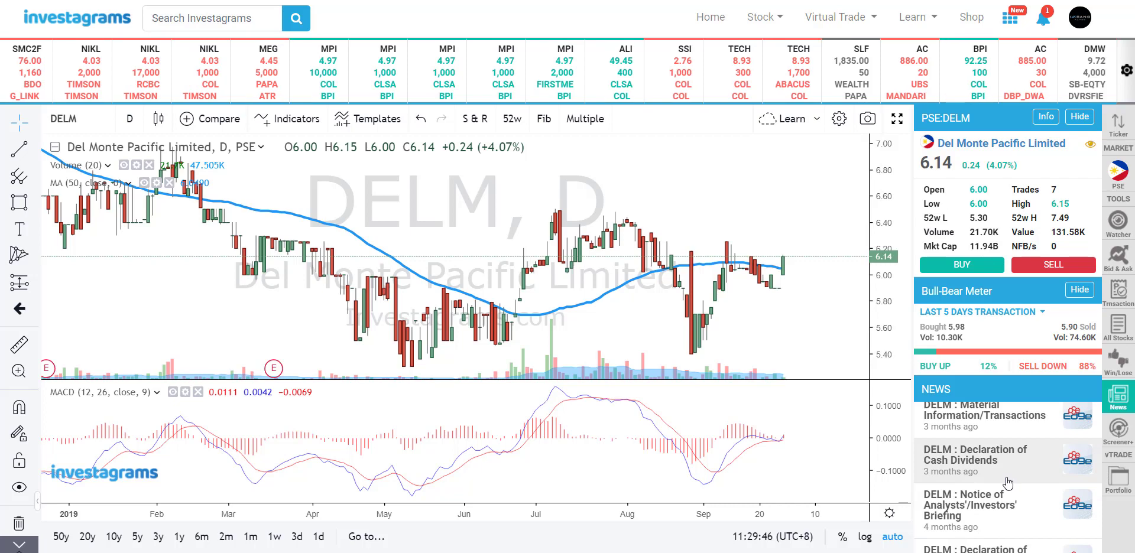
left_click(1127, 441)
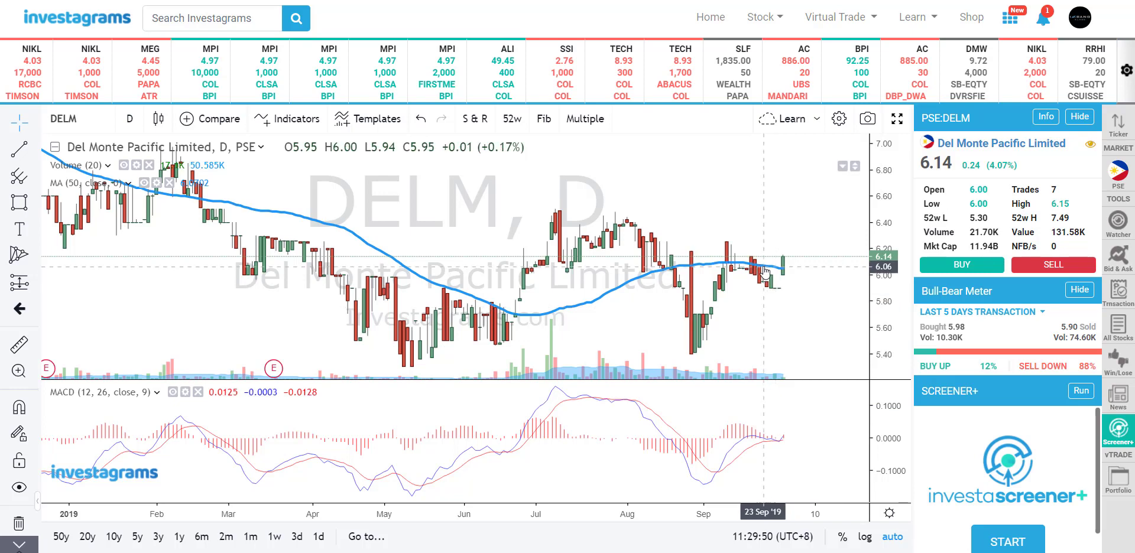
Step: Collapse the Bull-Bear Meter and start a new PSE screener with 52 Week High set to 'Is 52 week high'
left_click(1079, 290)
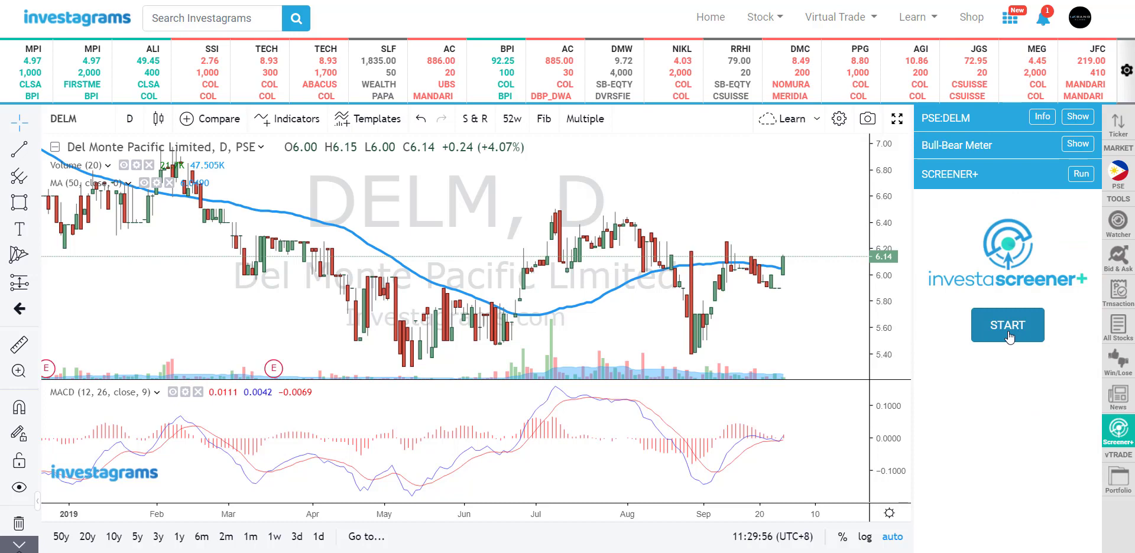
left_click(1009, 334)
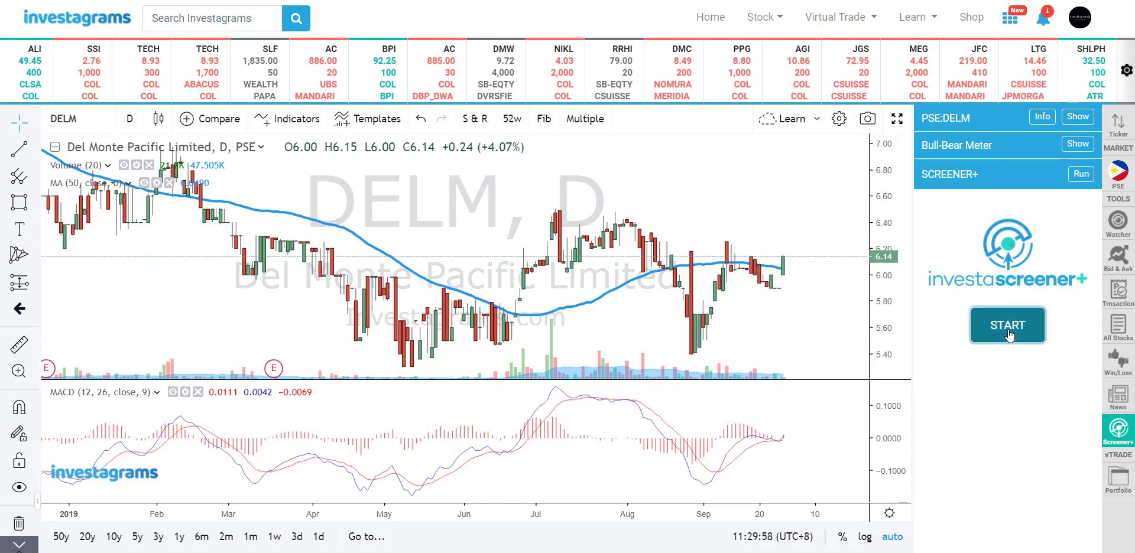
scroll(617, 285, "down", 2)
scroll(617, 285, "up", 2)
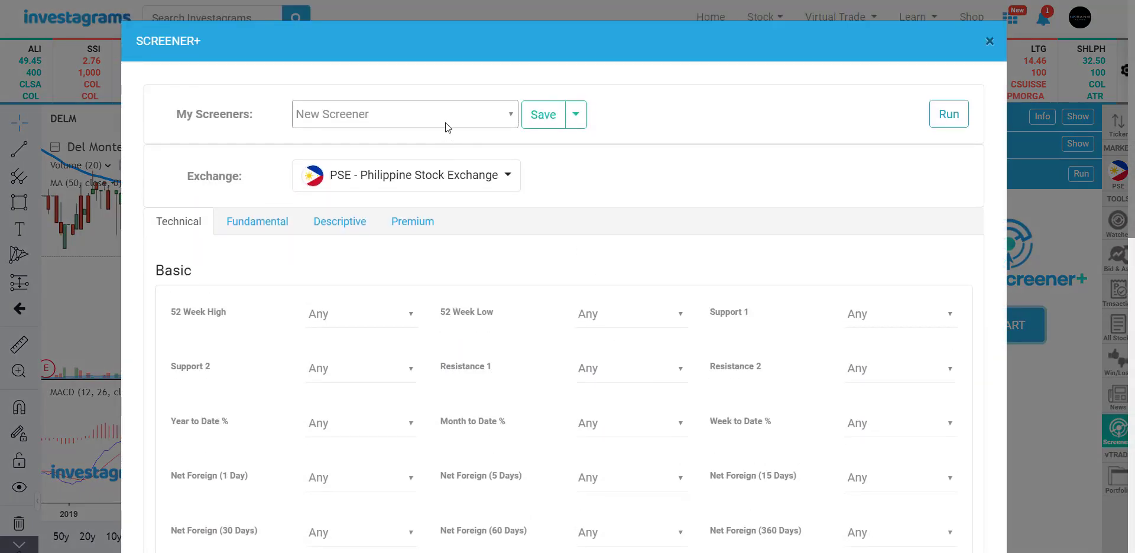
scroll(601, 307, "down", 3)
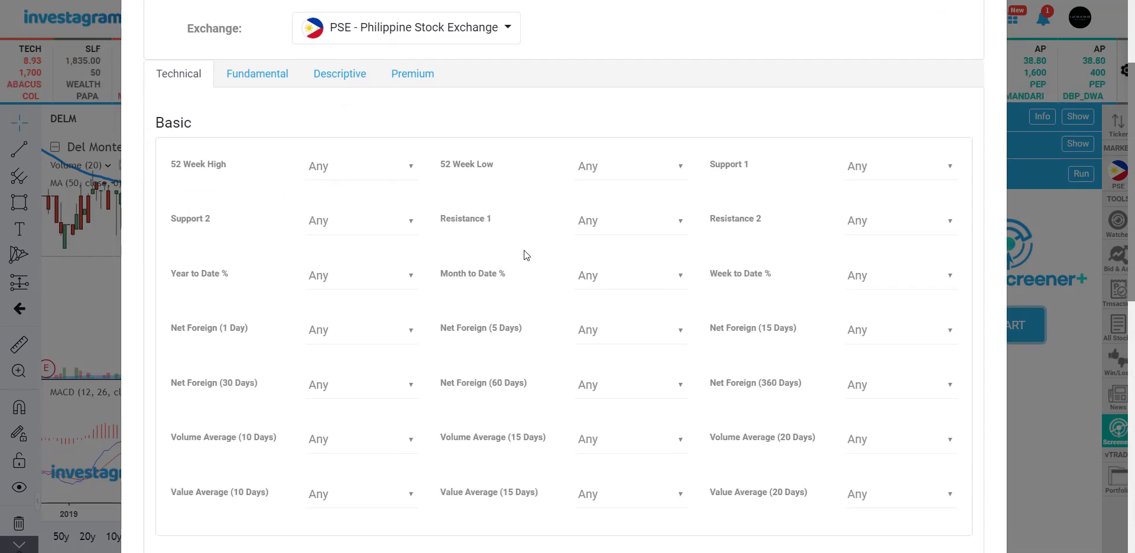
left_click(609, 379)
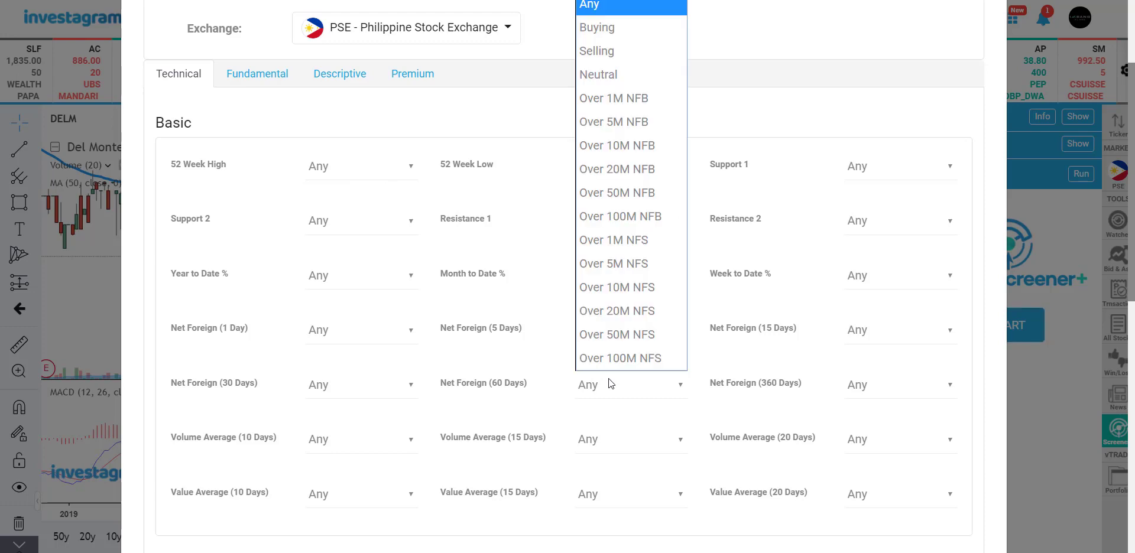
left_click(413, 168)
left_click(366, 166)
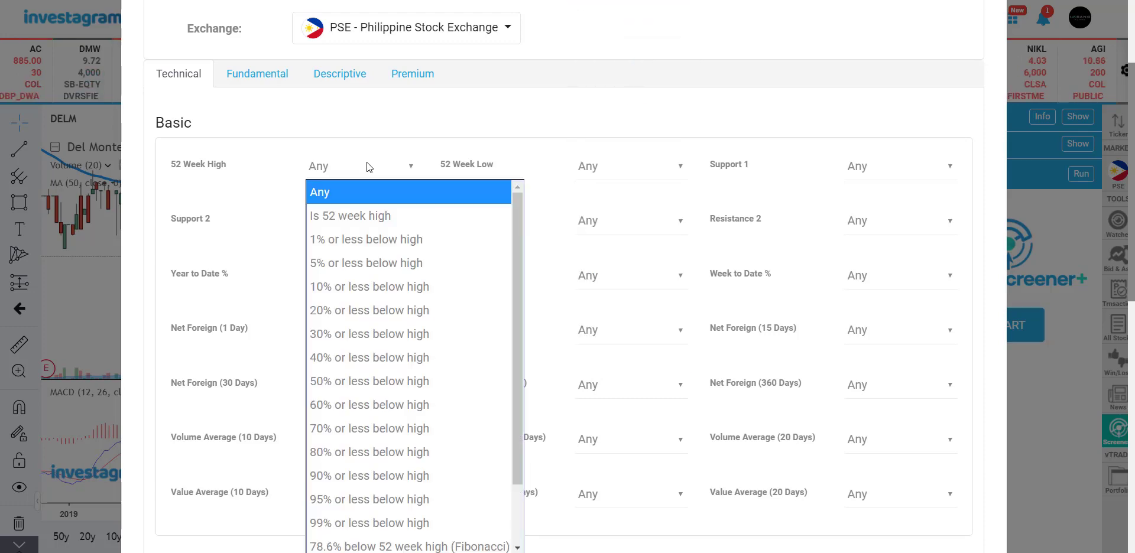
left_click(361, 216)
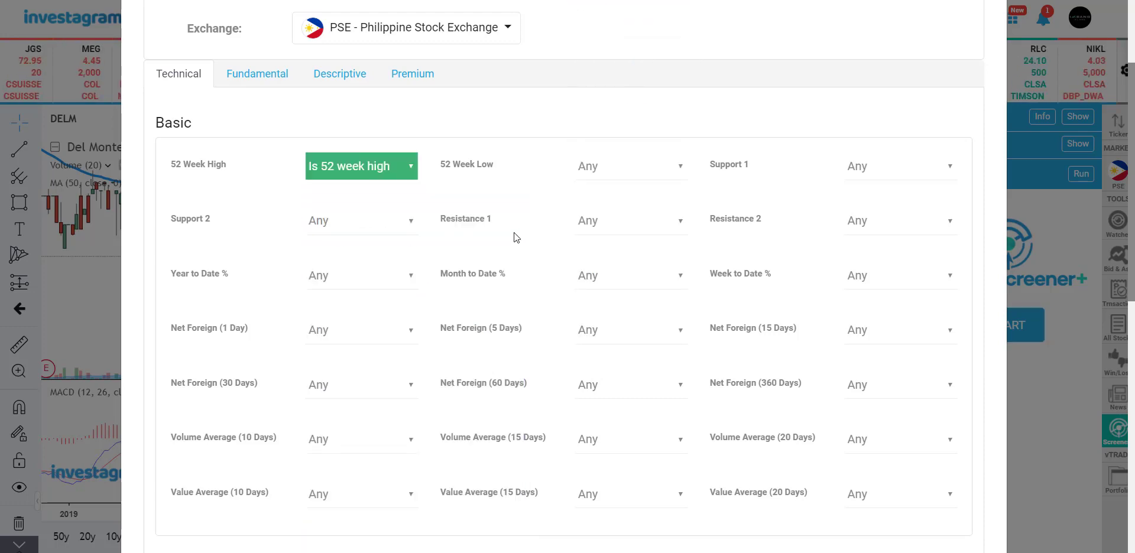
scroll(537, 184, "up", 3)
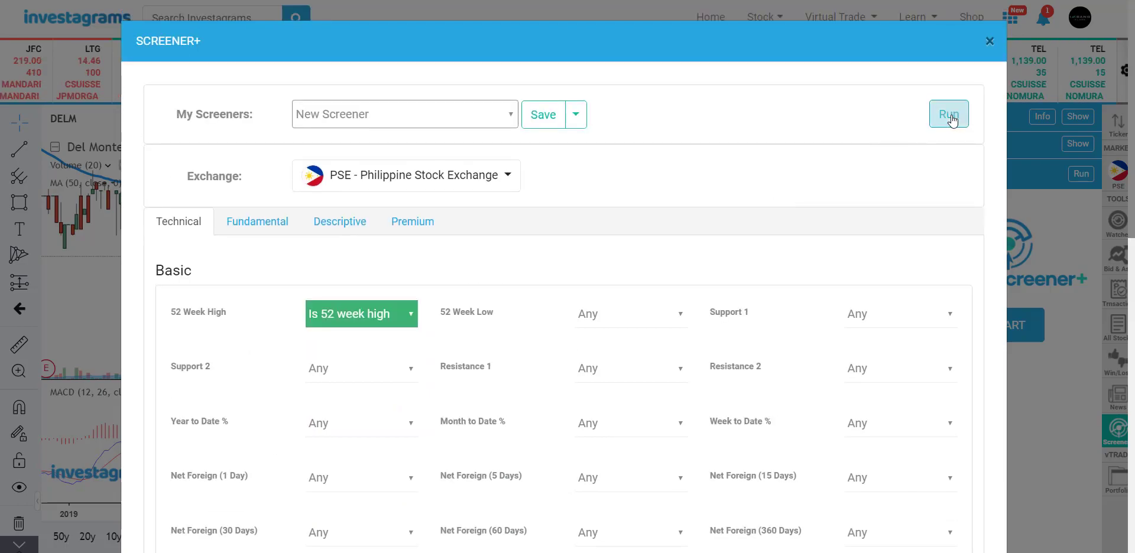
Step: Run the 52-week-high screen and step through the six results, MFIN to FJPB, back to ACPB1
left_click(990, 265)
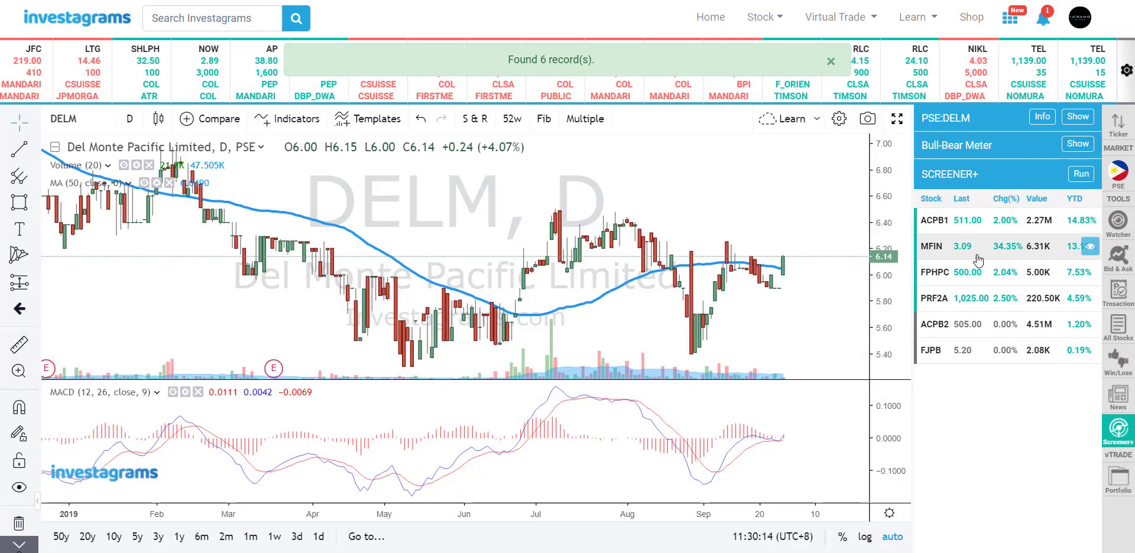
left_click(994, 229)
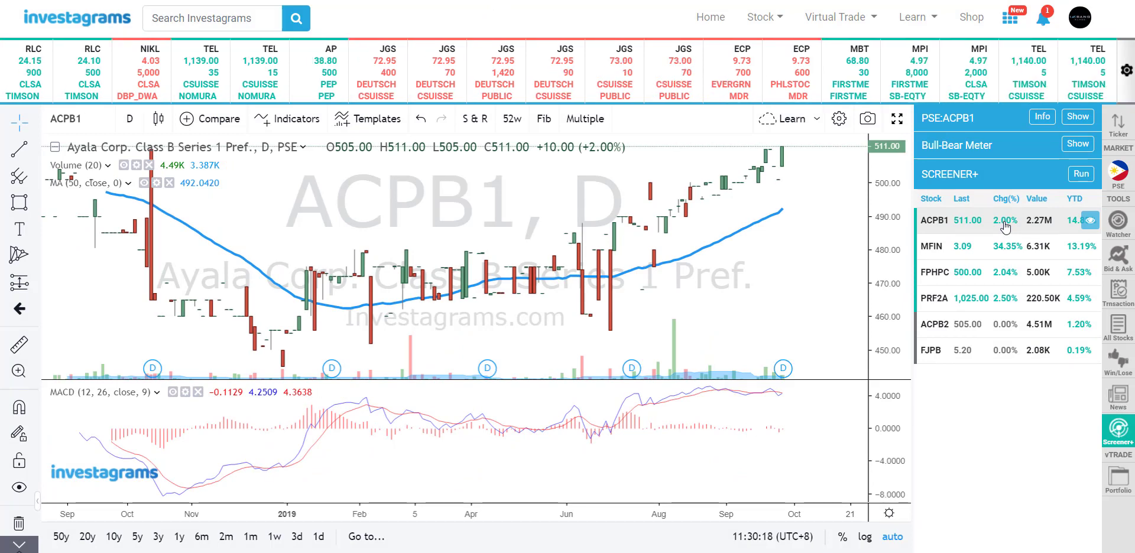
key("Down")
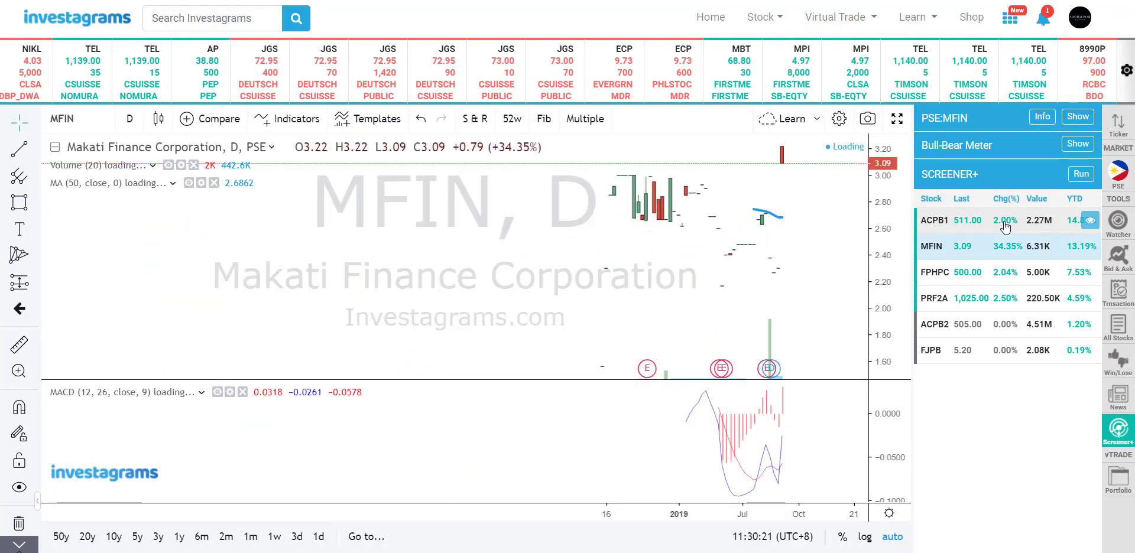
key("Down")
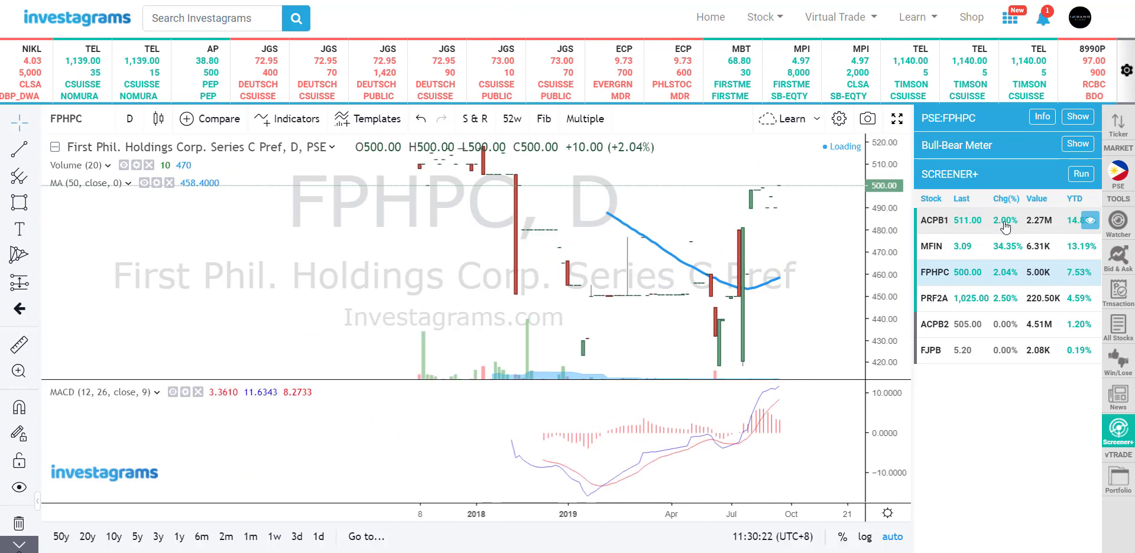
key("Down")
key("Down")
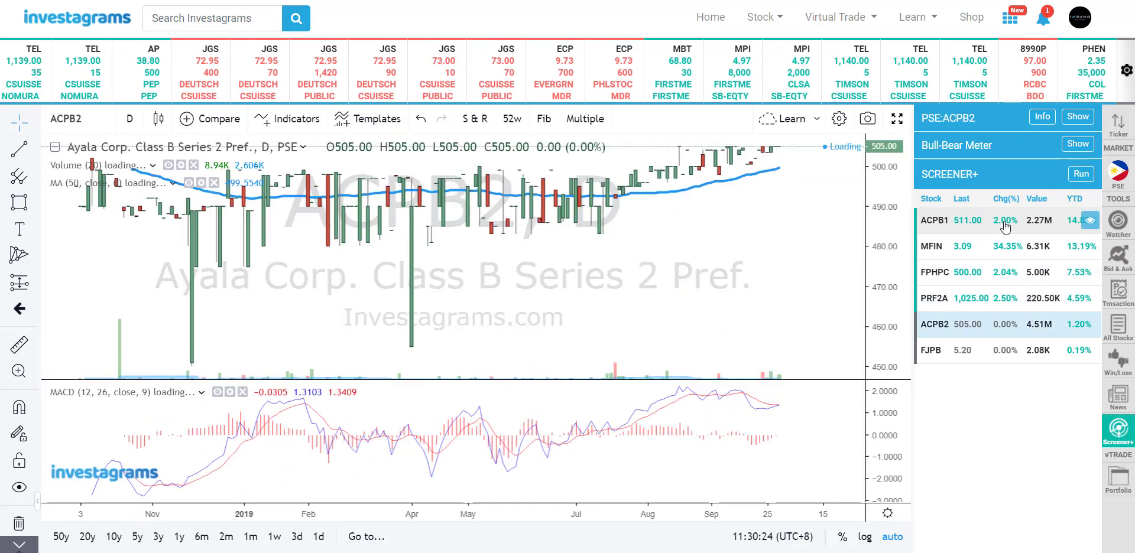
key("Down")
key("Up")
key("Up")
key("Up")
key("Up")
key("Up")
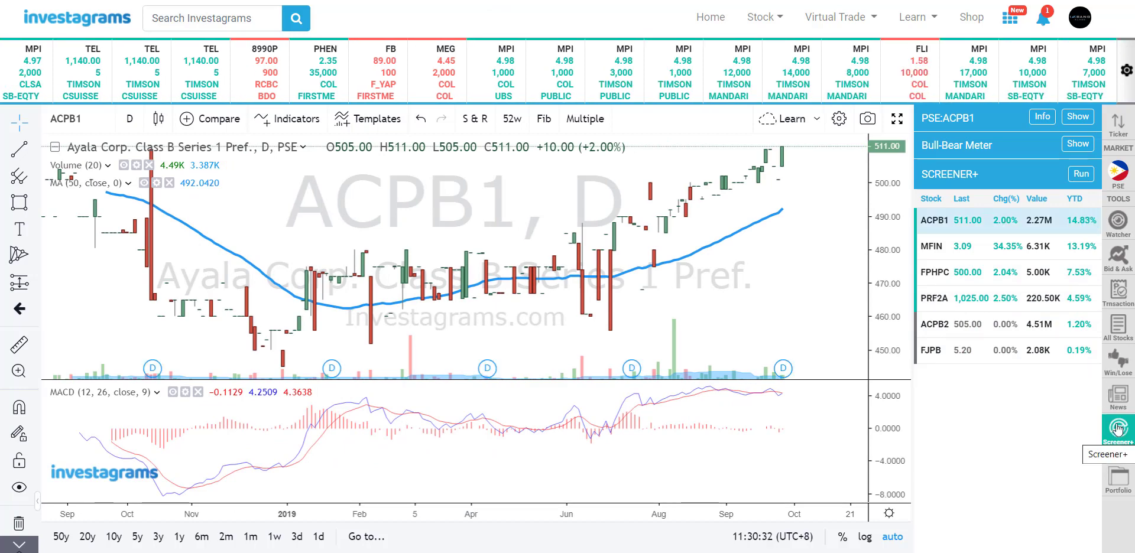
Step: Reopen the Screener+ criteria, look through them, and close them again
left_click(1081, 175)
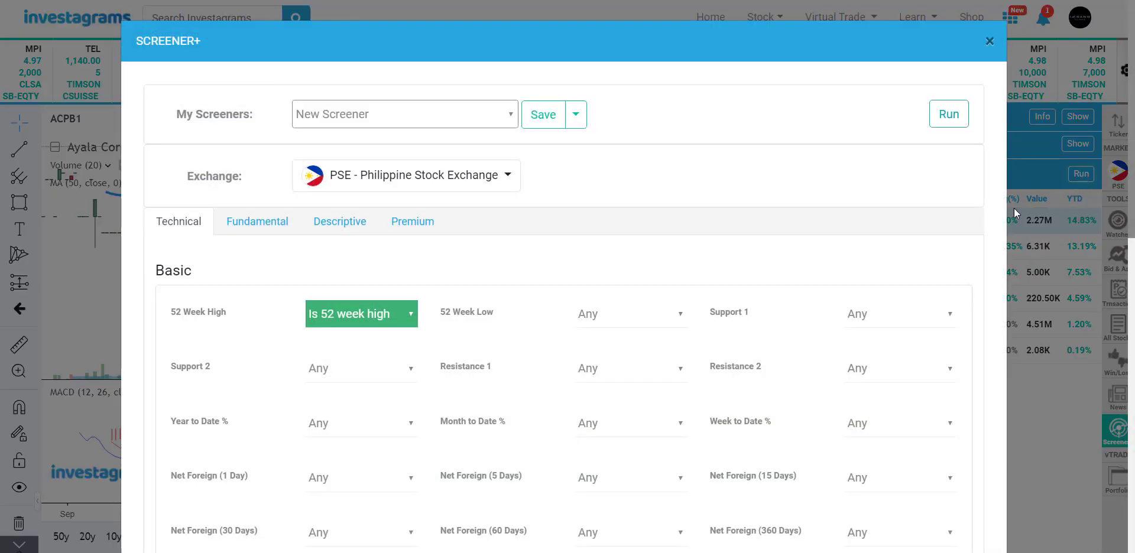
scroll(627, 325, "down", 6)
scroll(671, 351, "up", 6)
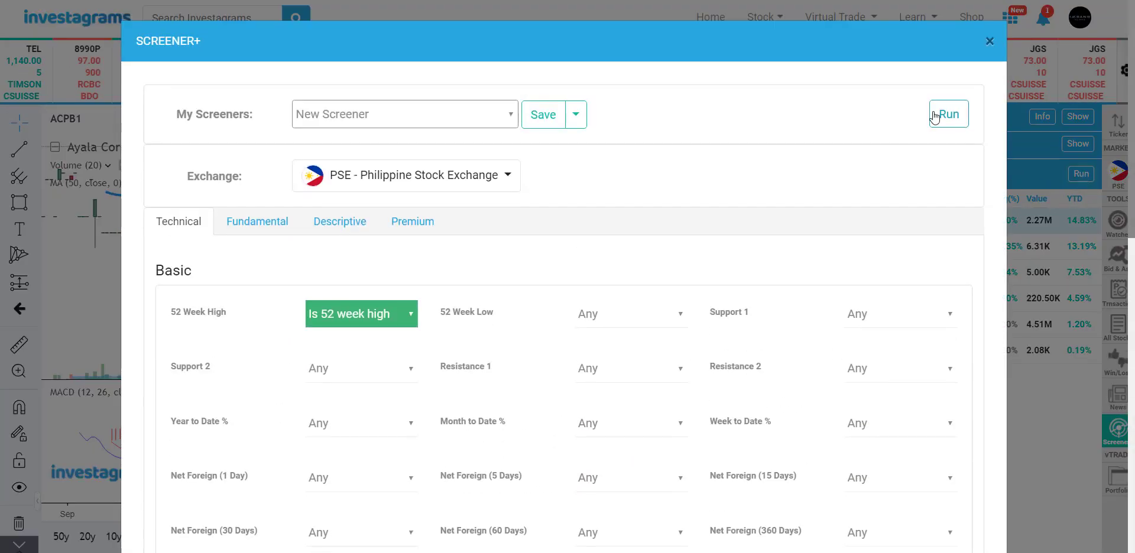
left_click(988, 43)
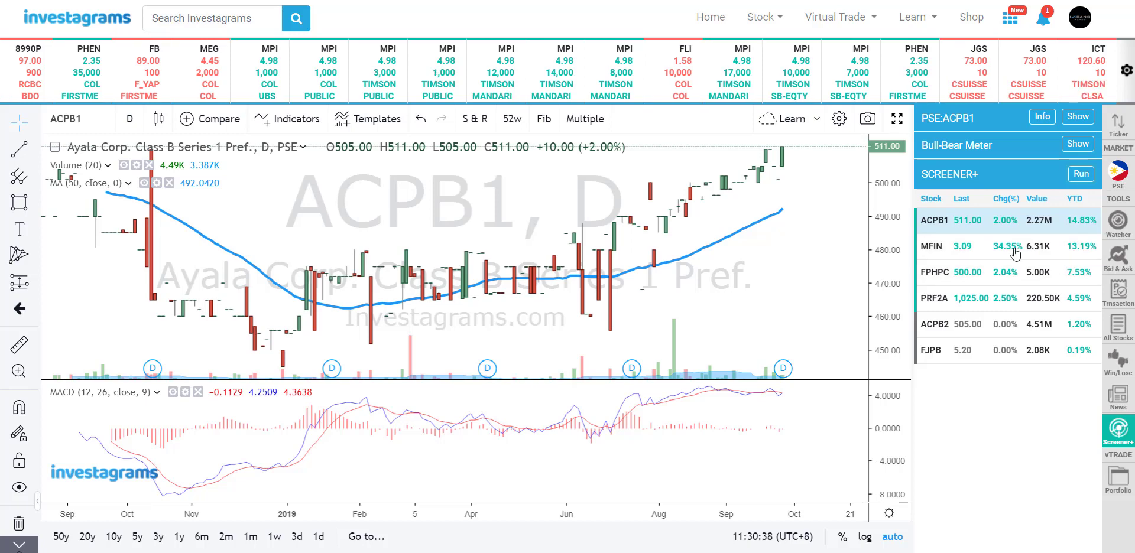
Step: Show the My Portfolio positions, leaving the portfolio selection unchanged
left_click(1117, 486)
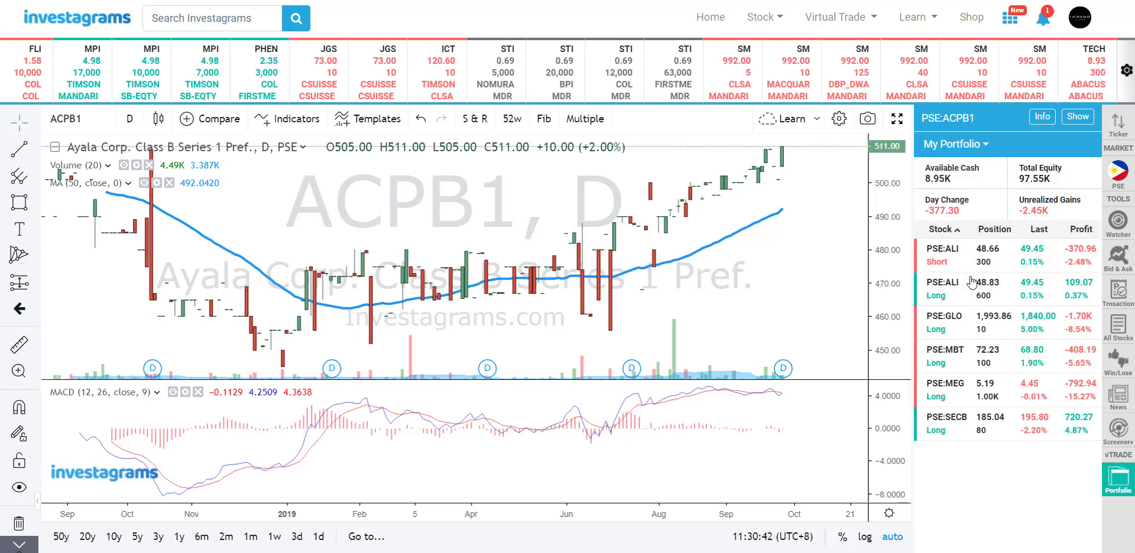
left_click(980, 150)
left_click(980, 150)
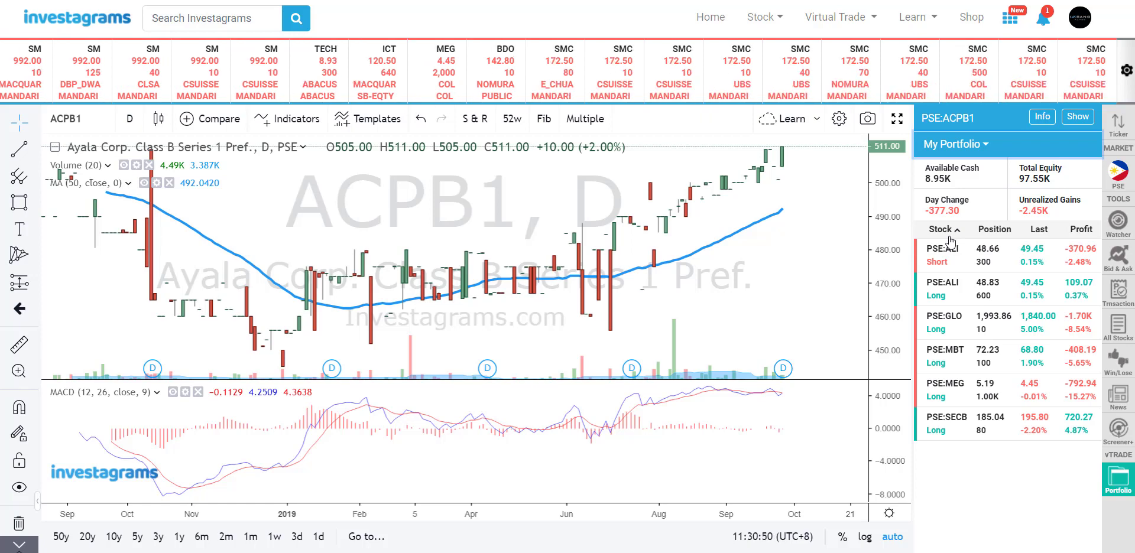
Step: View the GLO, ALI, MEG and SECB position charts, returning to Megaworld (MEG)
left_click(994, 330)
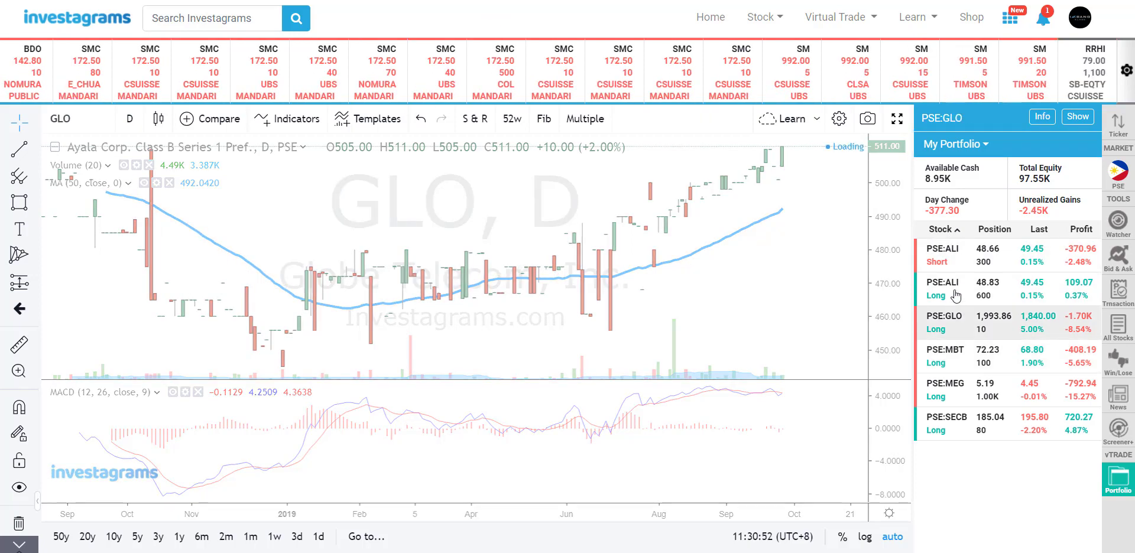
left_click(956, 294)
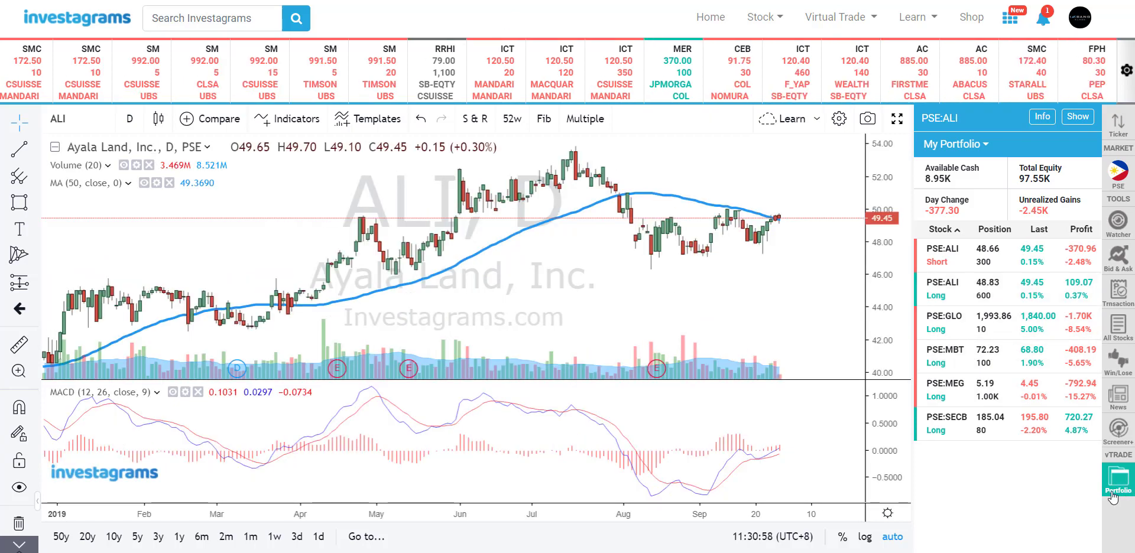
left_click(1008, 407)
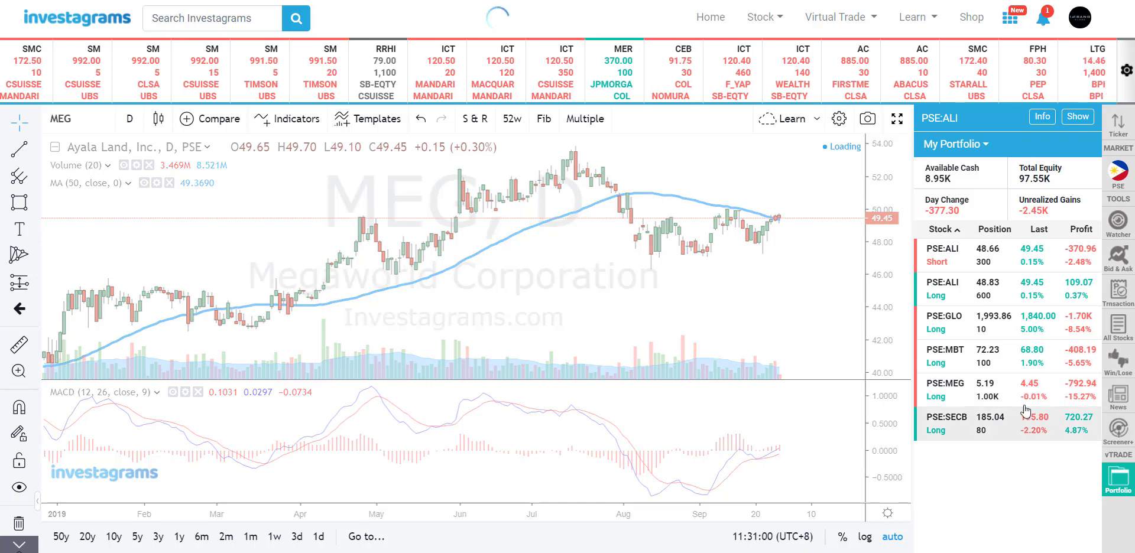
left_click(1006, 418)
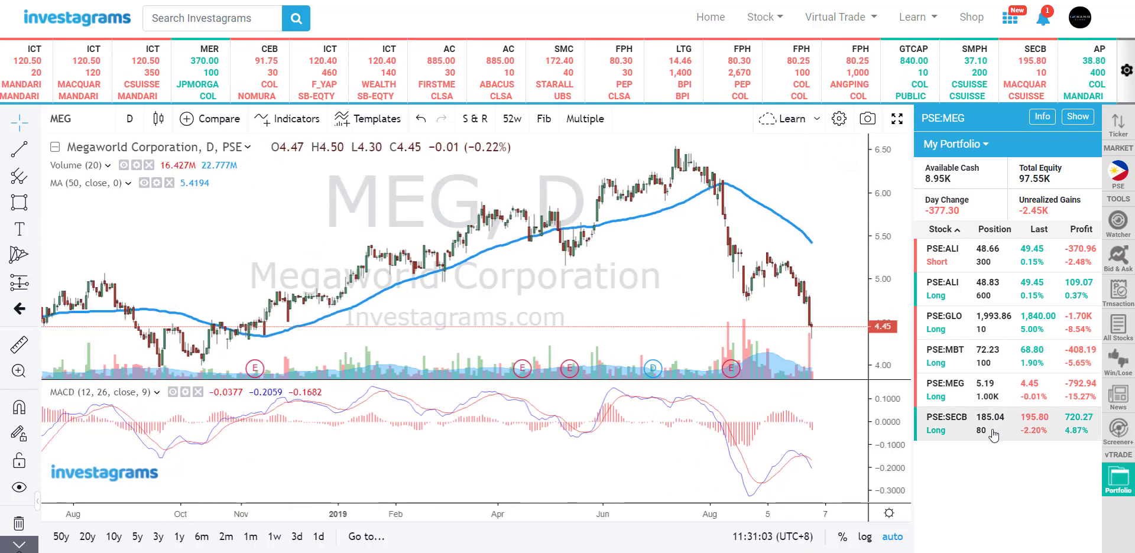
left_click(1006, 384)
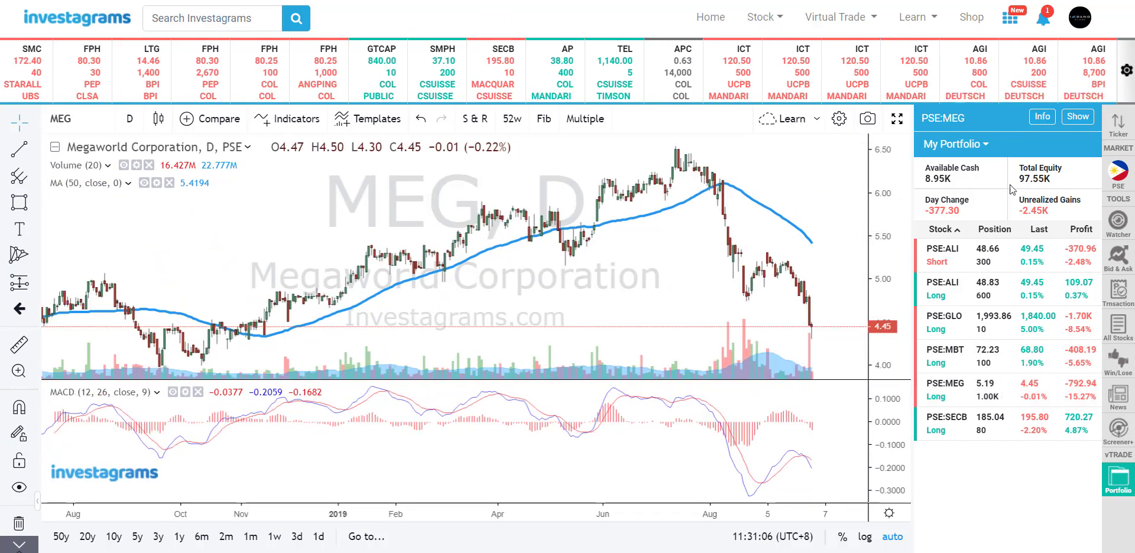
Step: Check the preferred market selection without changing it, and toggle the live trades ticker off and on
left_click(1122, 173)
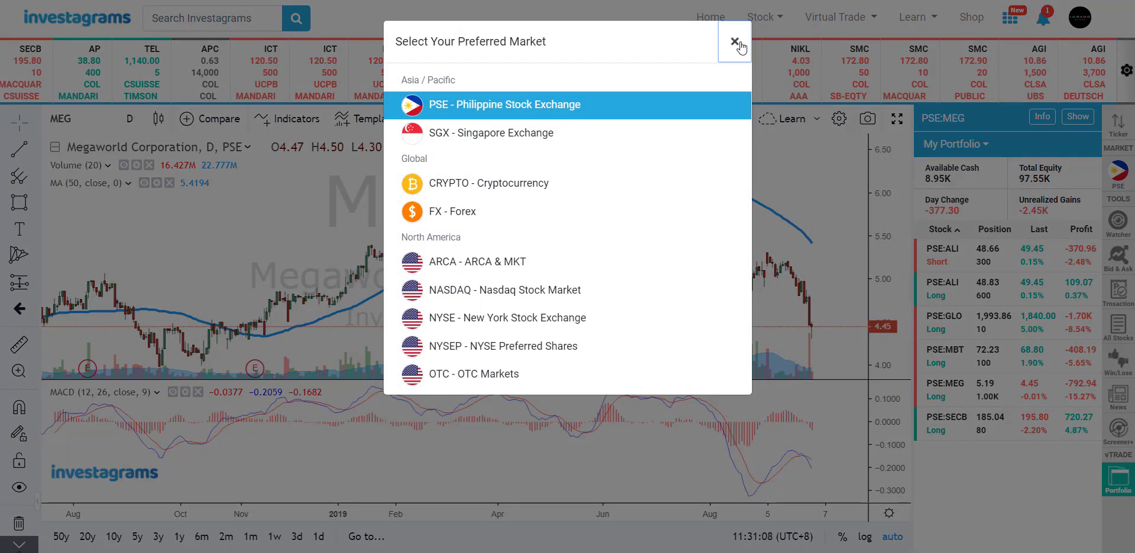
left_click(736, 43)
left_click(1118, 131)
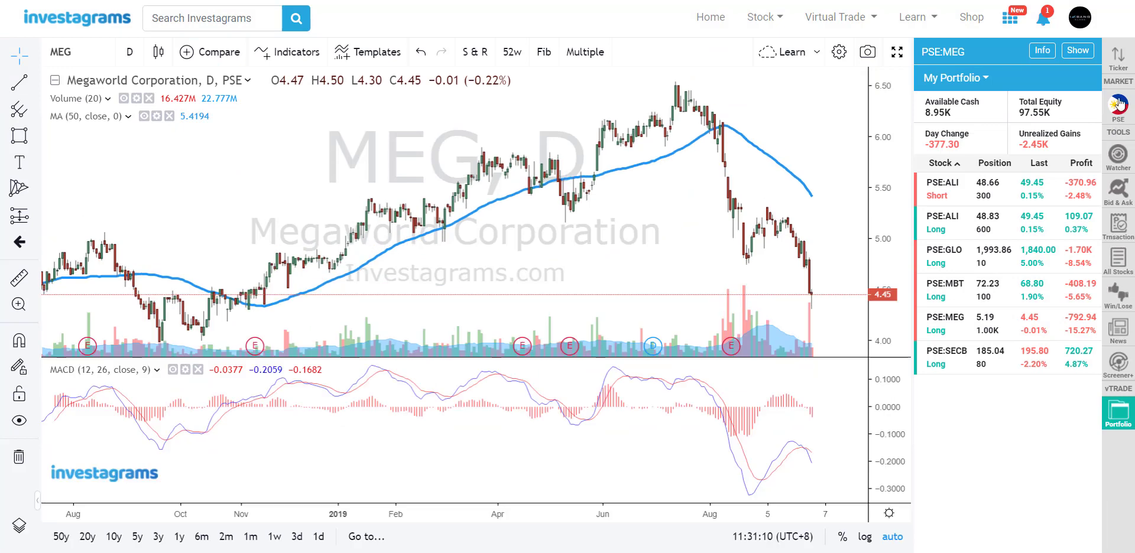
left_click(1119, 56)
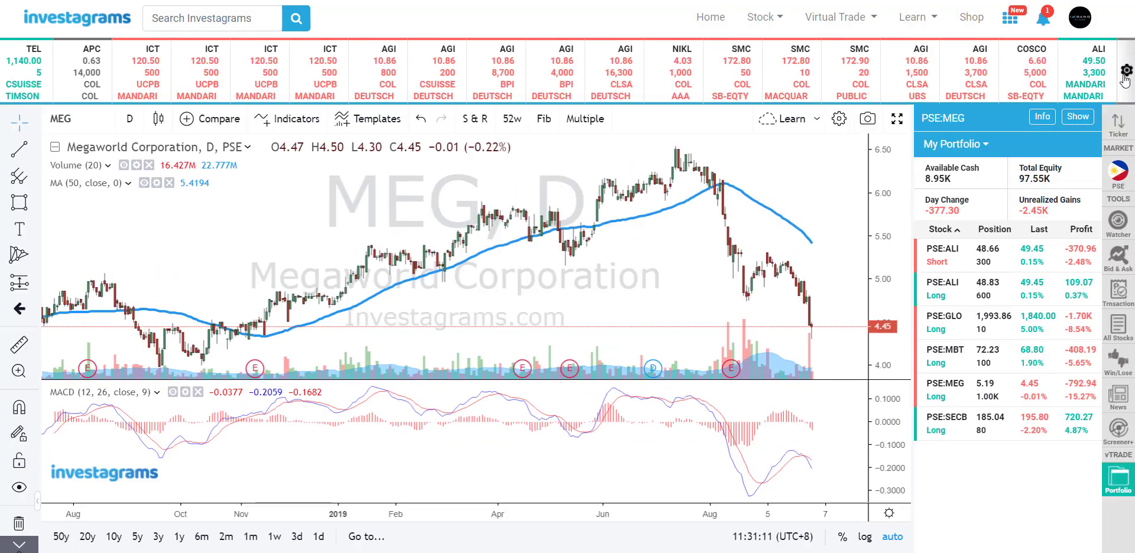
Step: Show MEG's stock details and Alerts watchlist, then cancel a started MEG buy order
left_click(1120, 223)
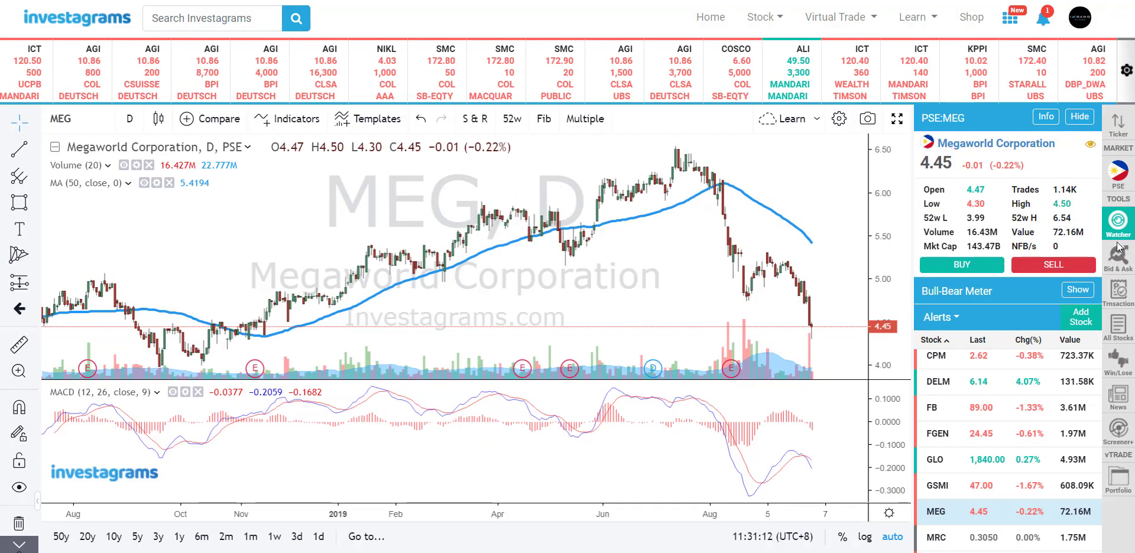
left_click(976, 269)
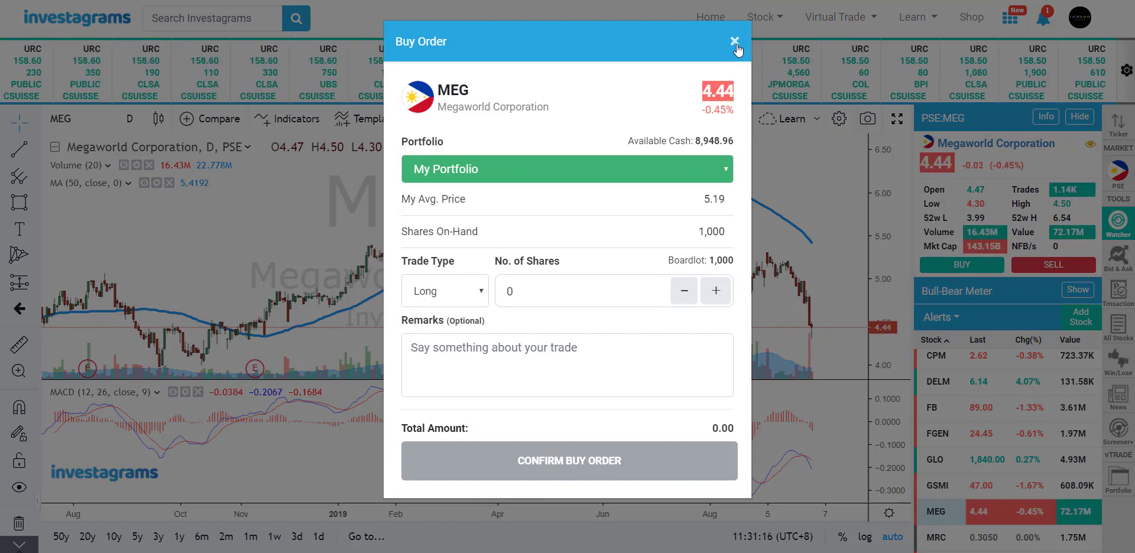
left_click(735, 42)
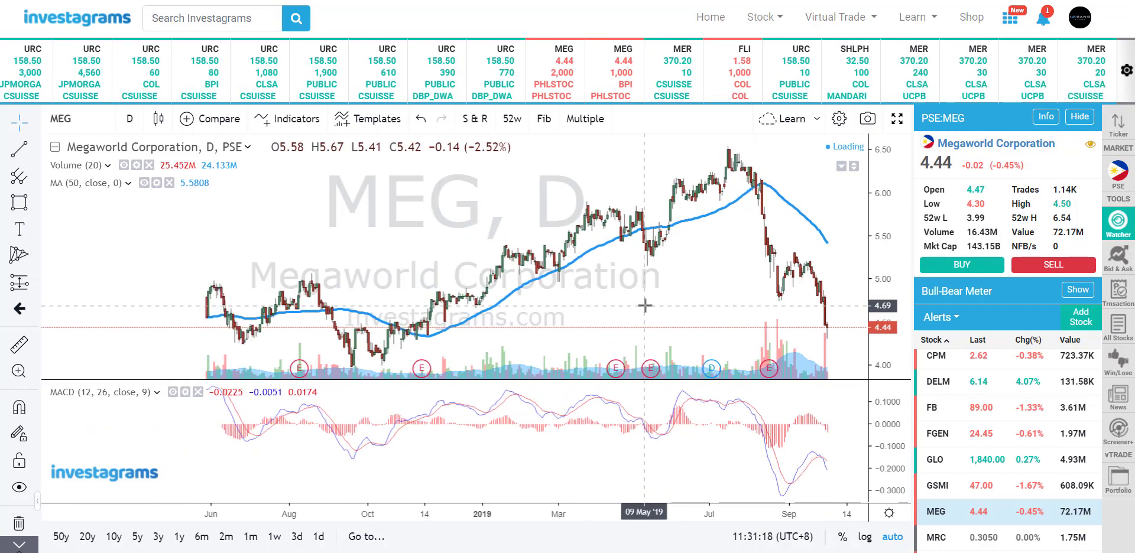